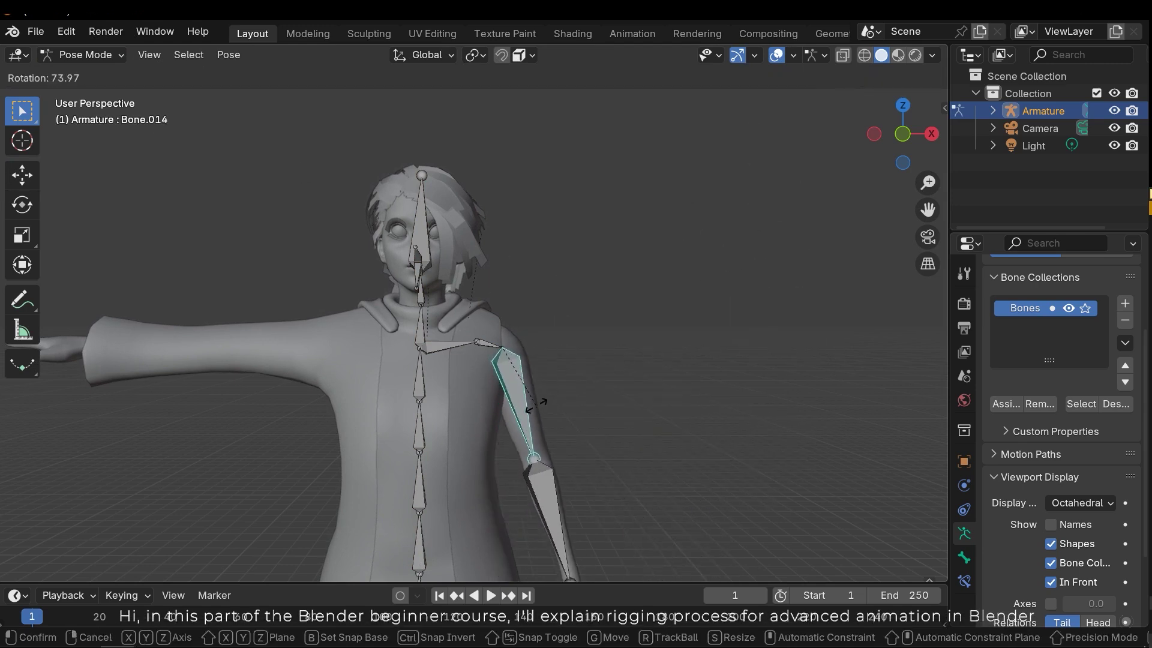
- Rotate the character's upper arm bone back out to the side and begin rotating the head bone
click(585, 330)
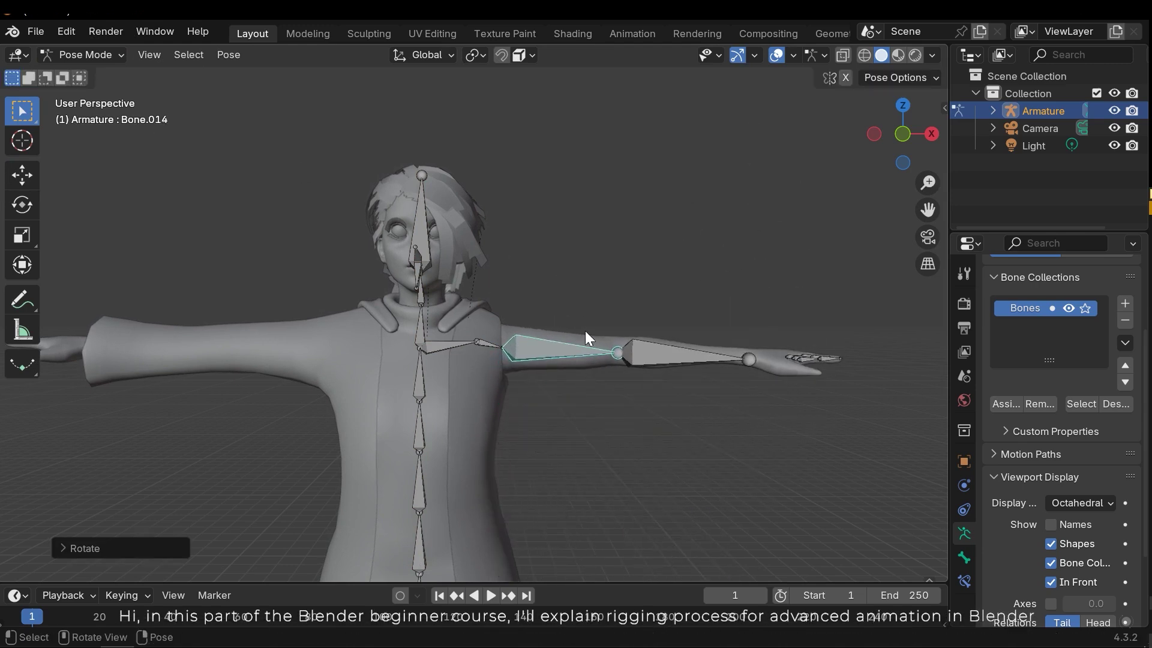
click(428, 228)
key(r)
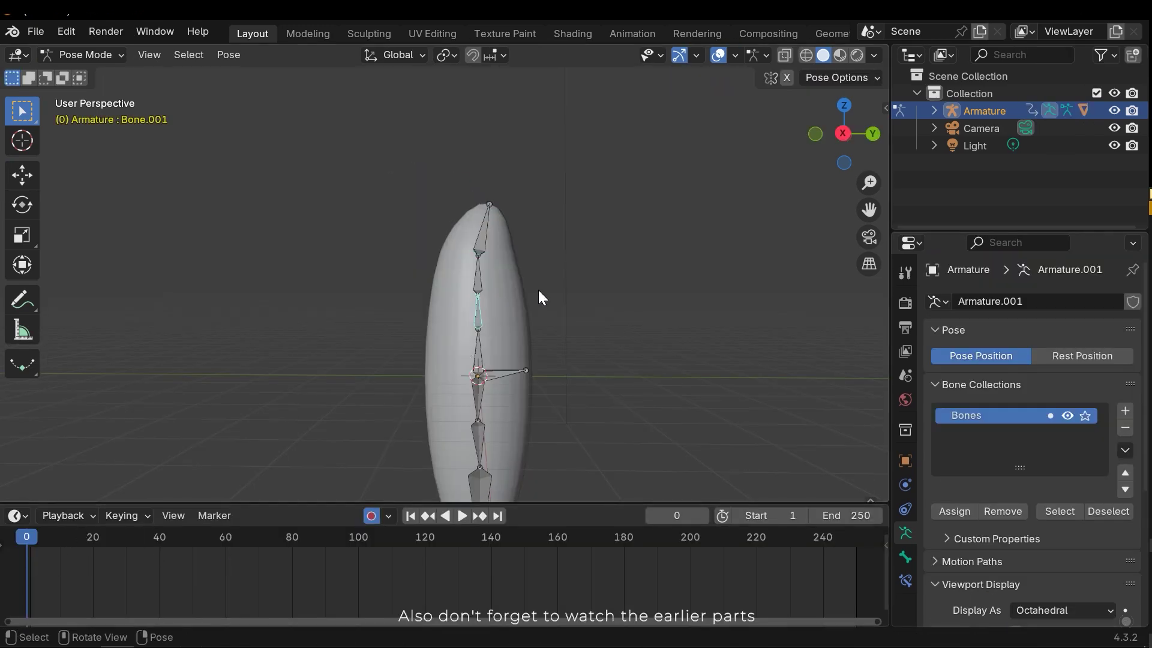
- Rotate the second bone above the root joint of the elongated body's rig at frame 0
key(r)
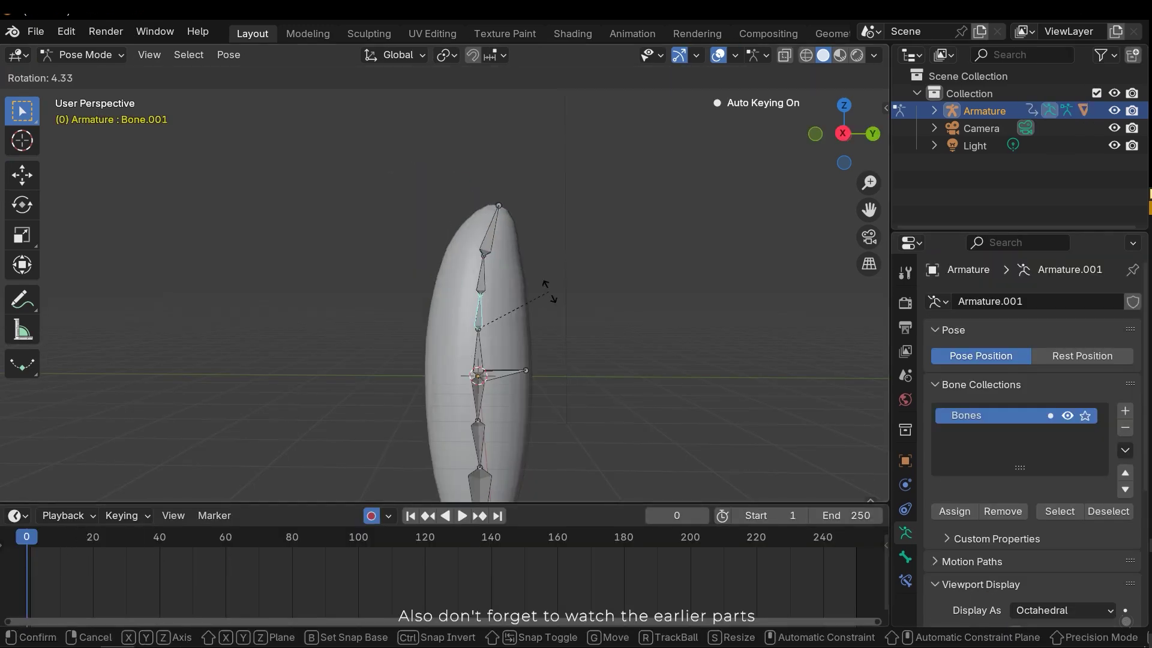
click(602, 329)
click(180, 536)
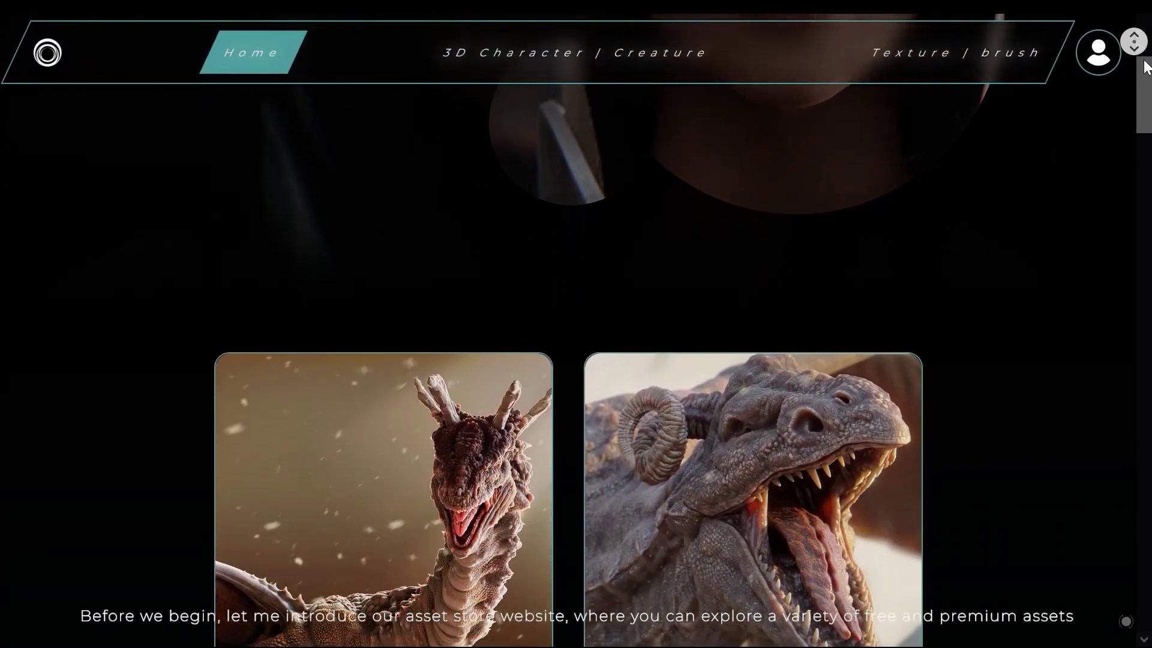
- Browse the asset store website's model gallery and look through the Gragon asset's details
scroll(1143, 69, down, 8)
scroll(1143, 71, down, 8)
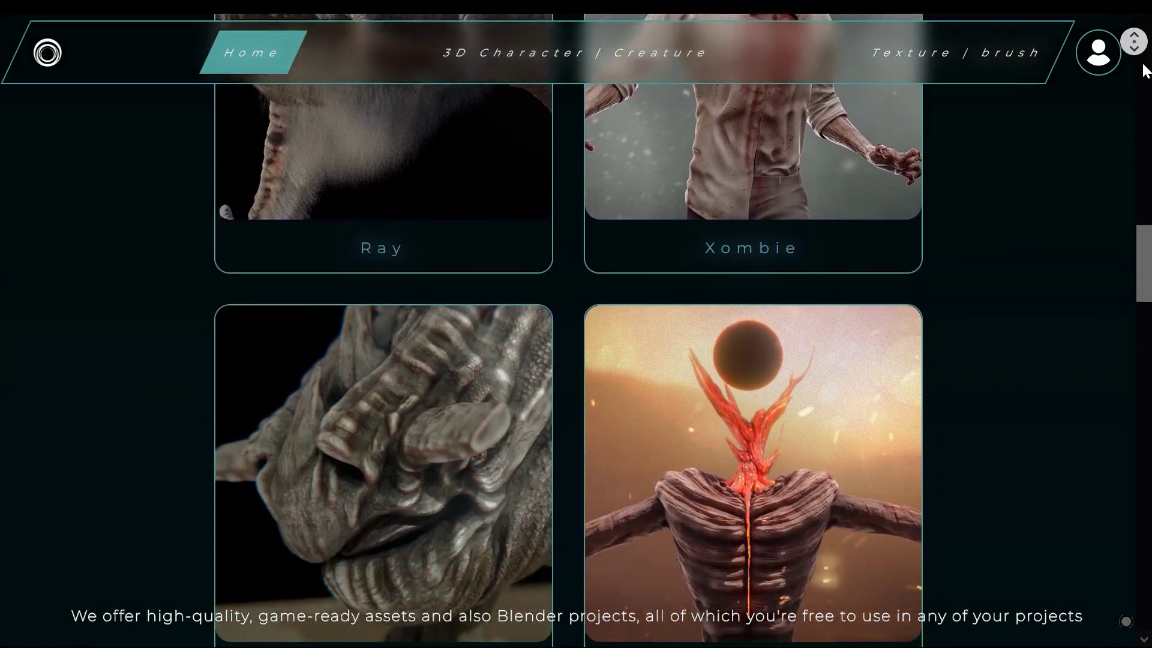
scroll(1143, 71, down, 5)
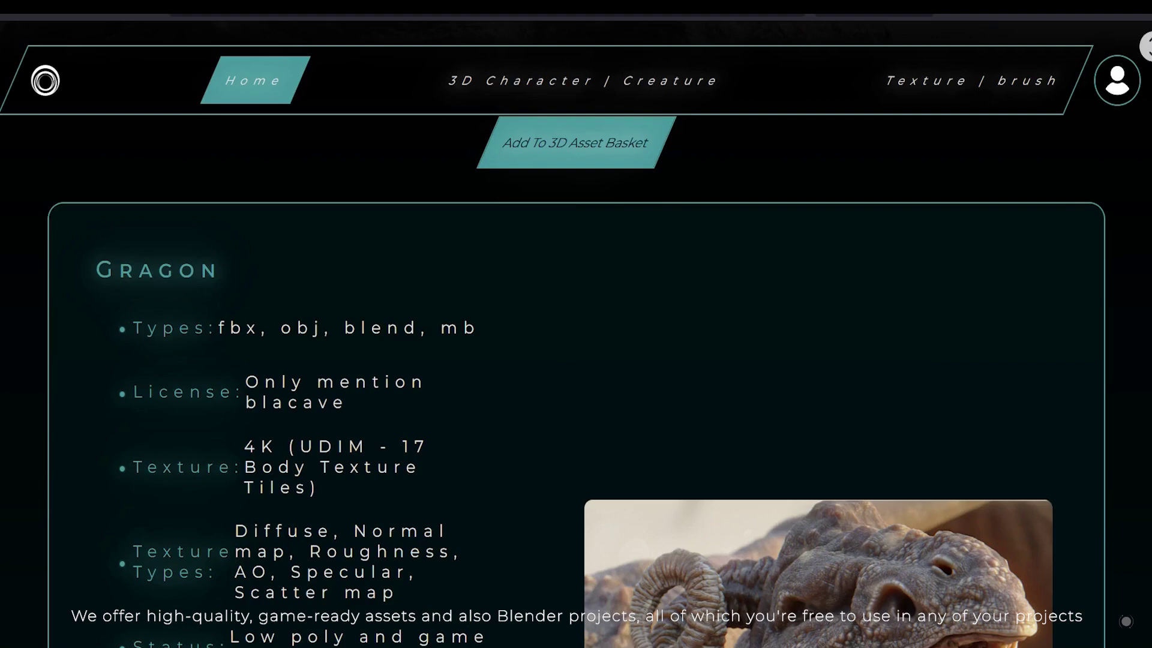
scroll(1147, 46, down, 7)
scroll(1147, 46, down, 8)
scroll(1091, 276, up, 7)
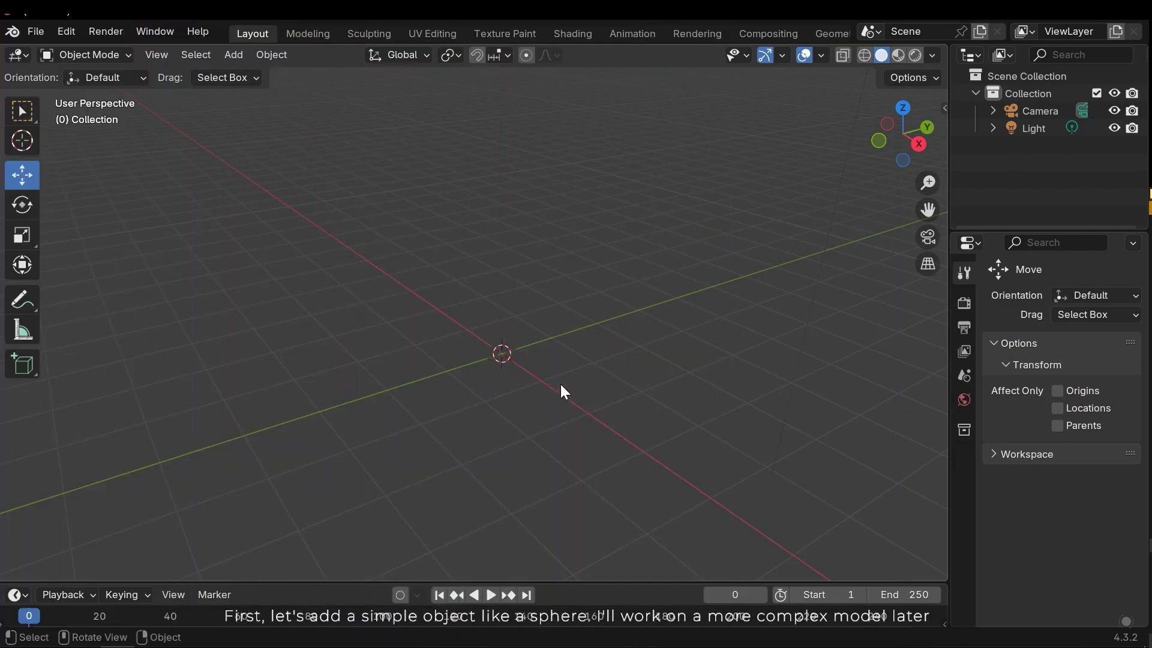
- Add a UV sphere at the centre of the empty scene
middle_drag(560, 386, 536, 372)
key(shift+a)
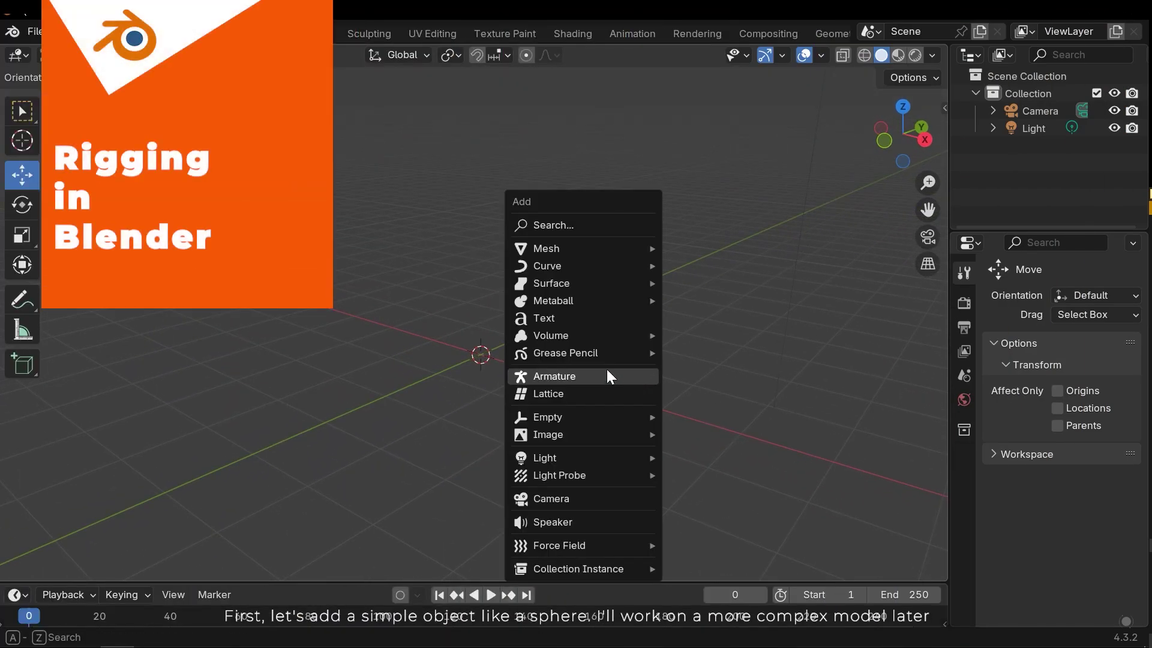
mouse_move(624, 248)
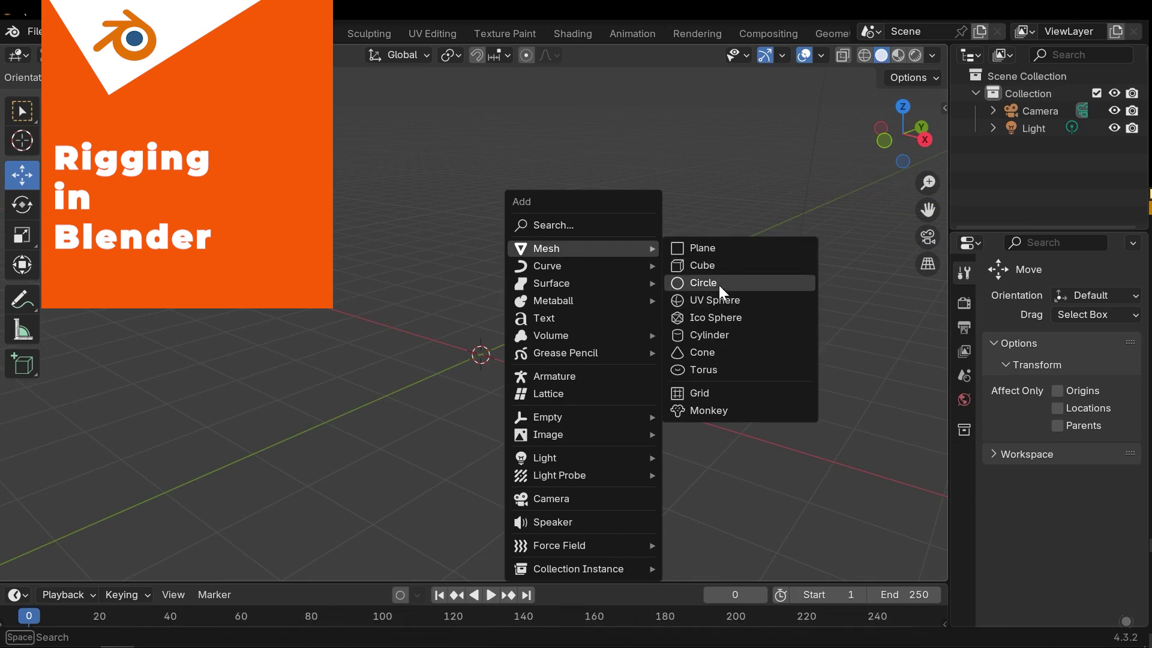
click(714, 300)
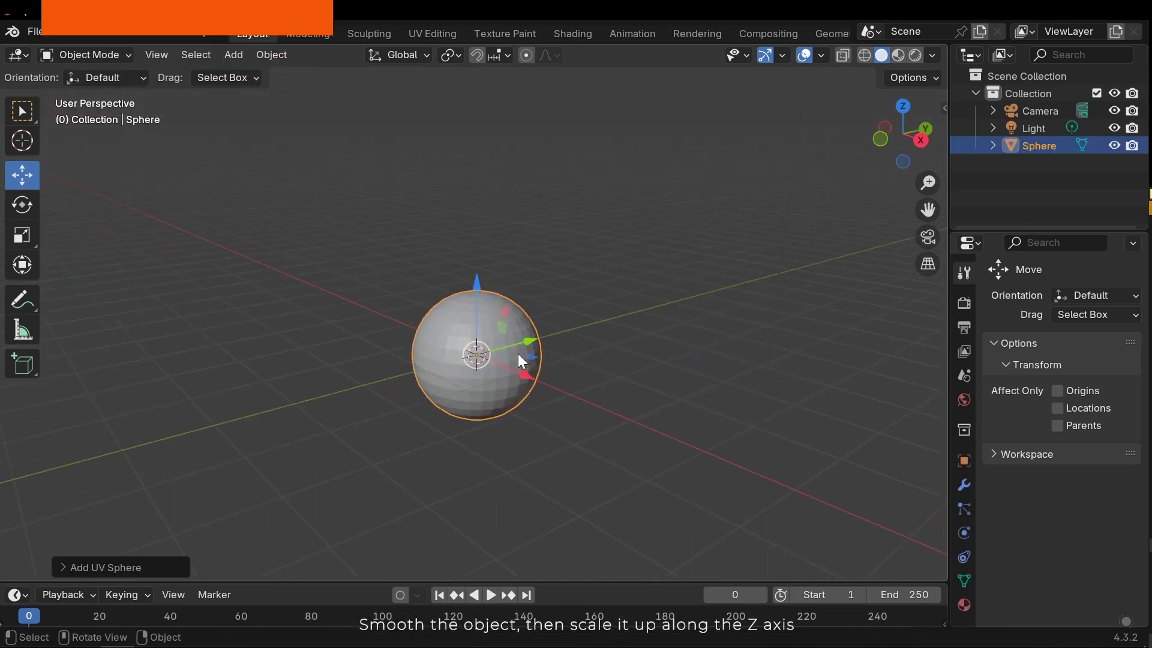
- Shade the sphere smooth and scale it up along the Z axis into a tall ellipsoid
right_click(500, 315)
click(419, 307)
middle_drag(532, 333, 412, 336)
key(shift+space)
click(412, 350)
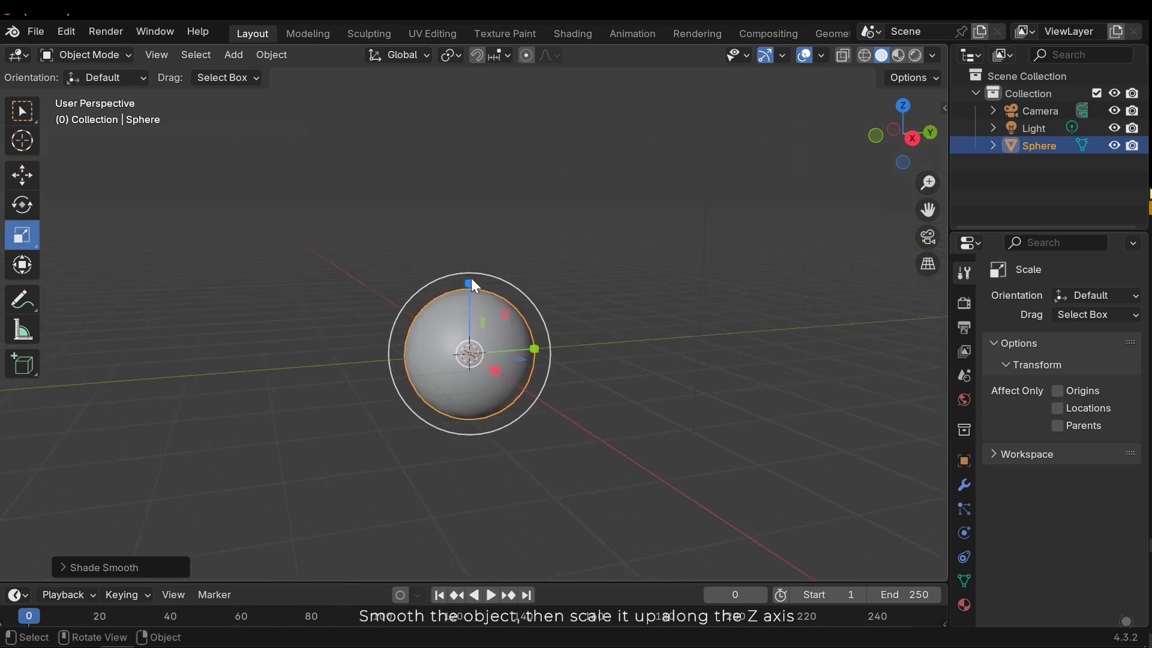
mouse_move(471, 277)
mouse_down()
mouse_move(473, 103)
mouse_move(465, 271)
mouse_up()
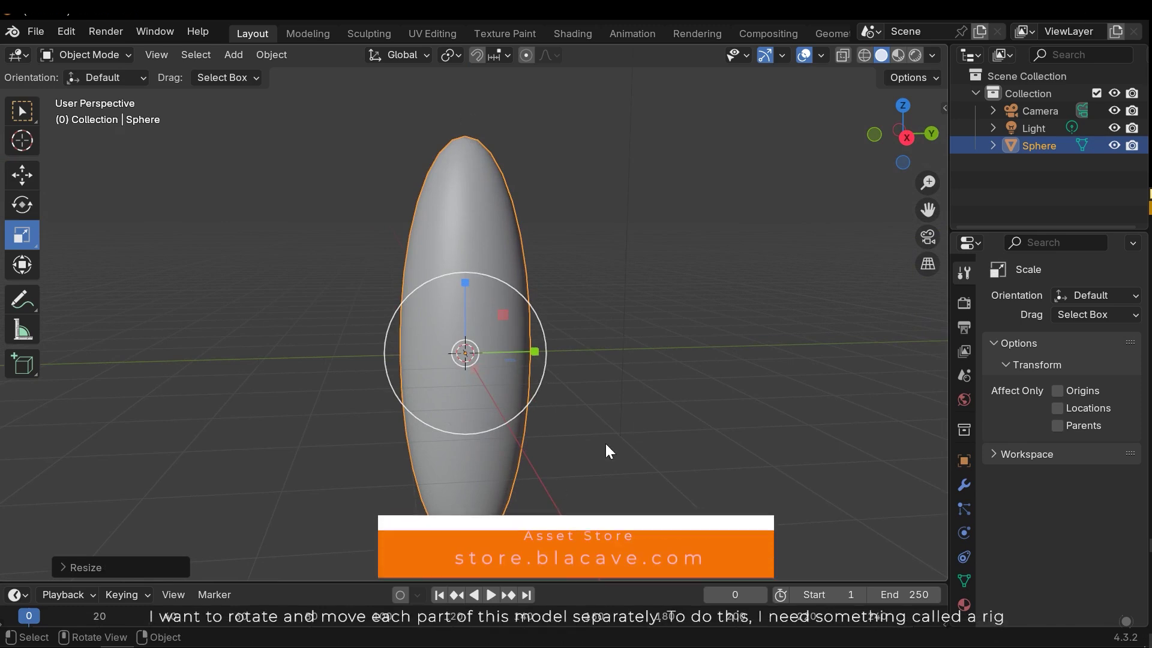
- Deselect the stretched sphere and add an armature at its centre
middle_drag(485, 246, 509, 218)
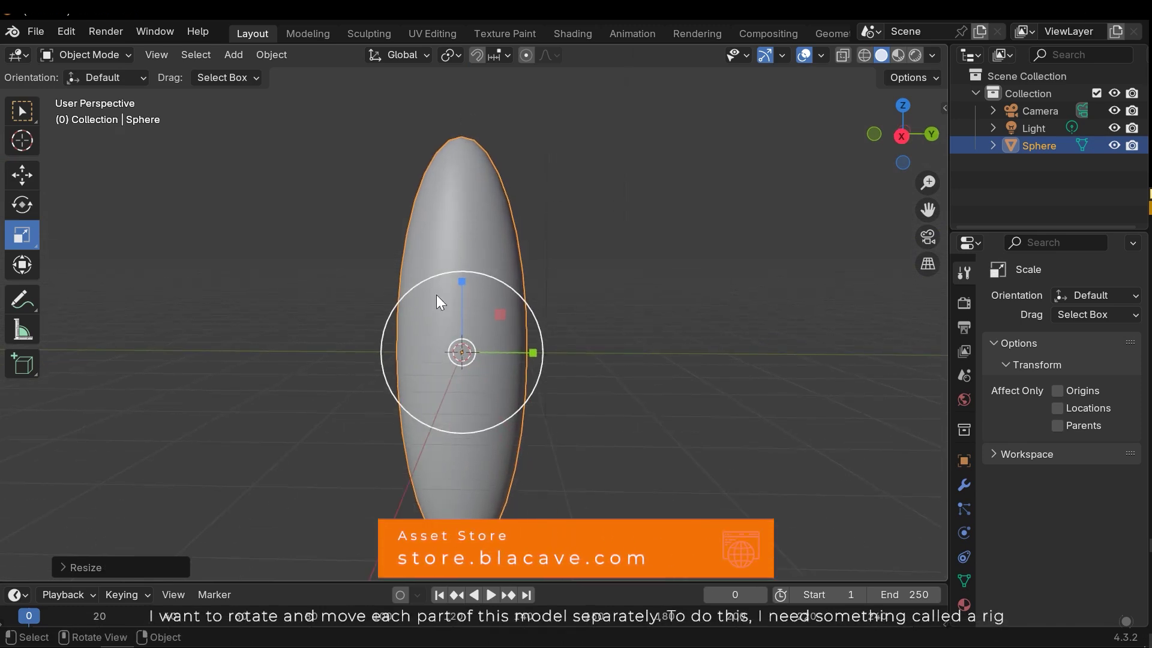
click(588, 247)
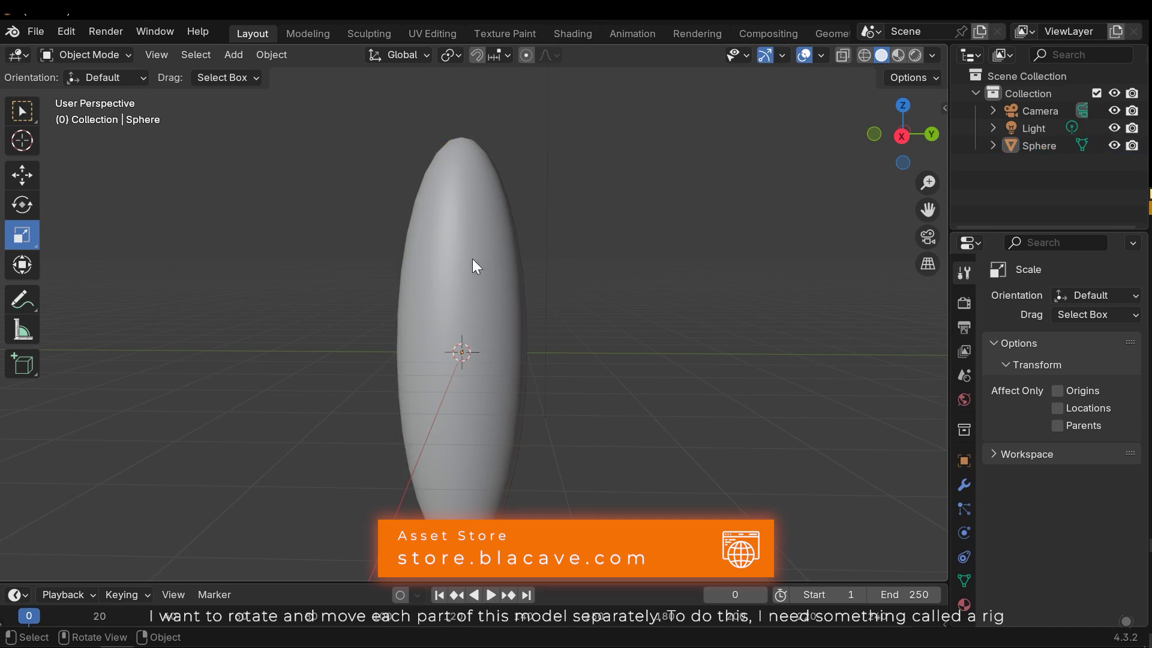
middle_drag(563, 340, 541, 312)
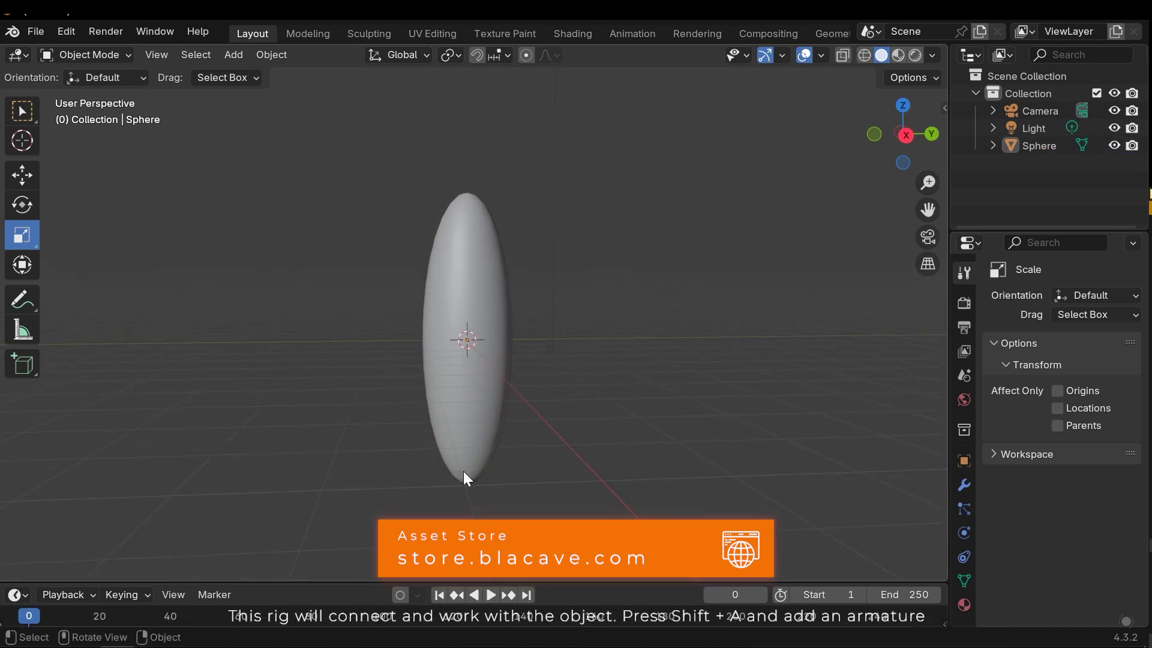
middle_drag(540, 319, 575, 348)
key(shift+a)
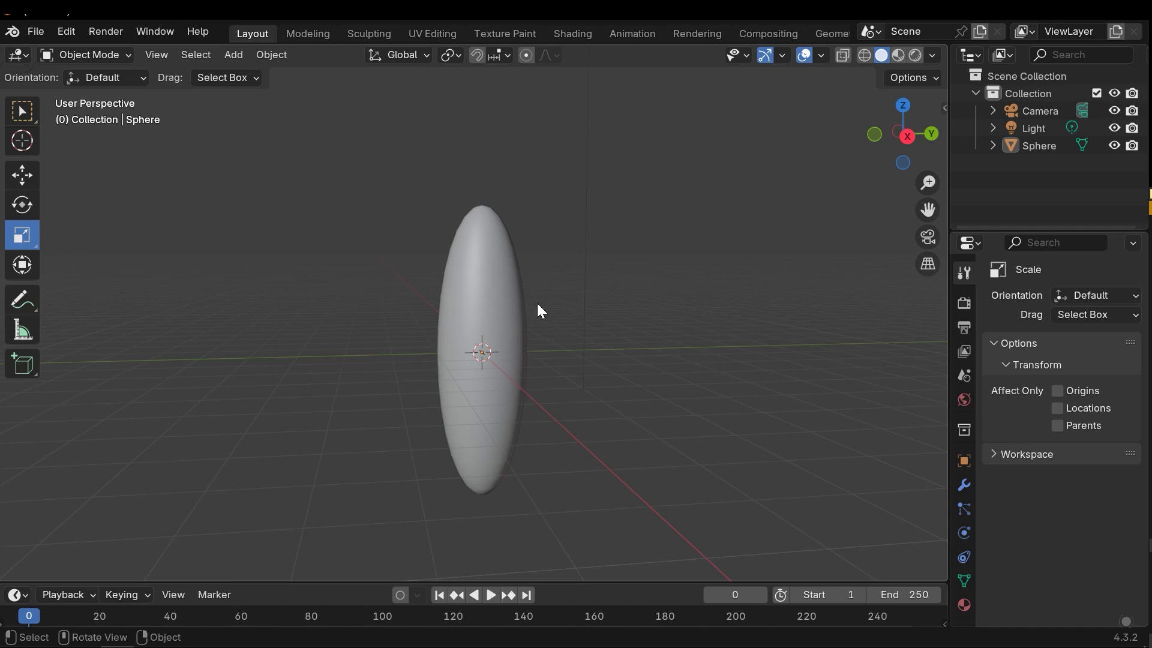
key(shift+a)
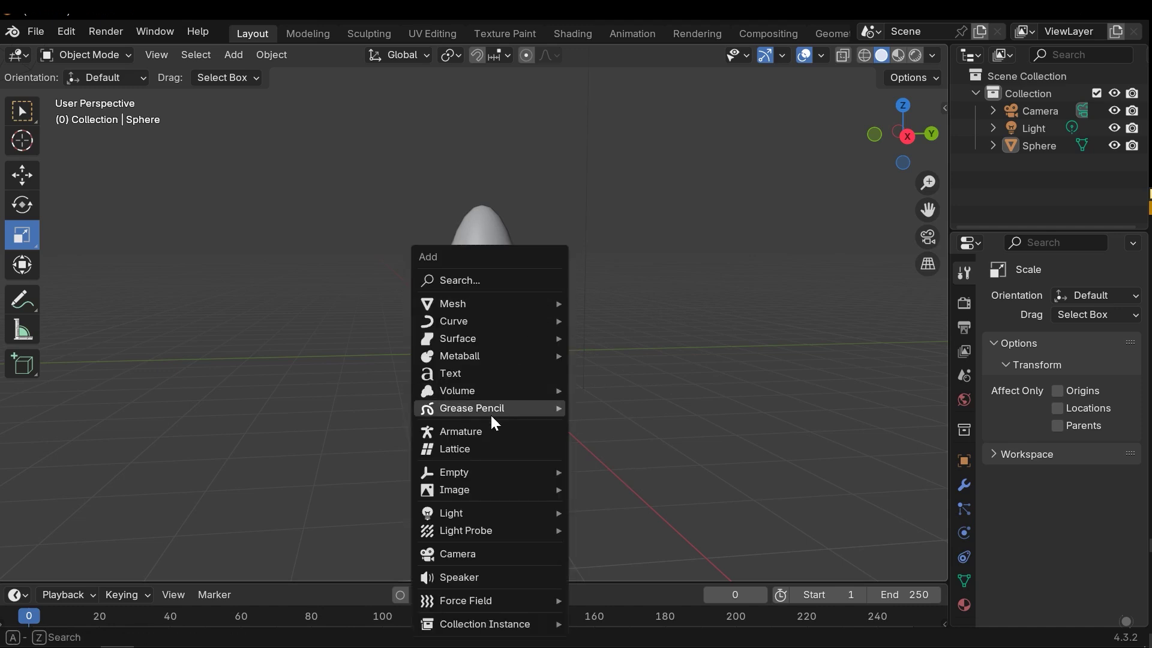
click(454, 432)
- Move the armature out of the sphere to its side and examine the single bone
middle_drag(699, 316, 757, 375)
key(g)
right_click(517, 324)
scroll(332, 318, up, 6)
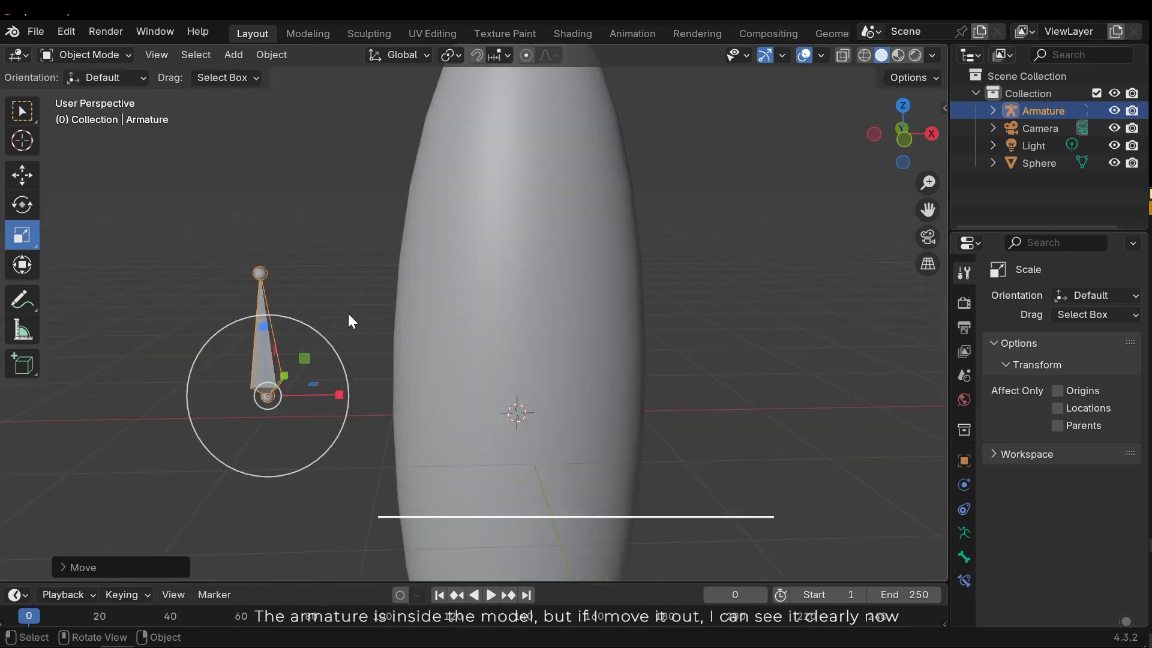
shift+middle_drag(334, 339, 563, 339)
scroll(604, 351, up, 2)
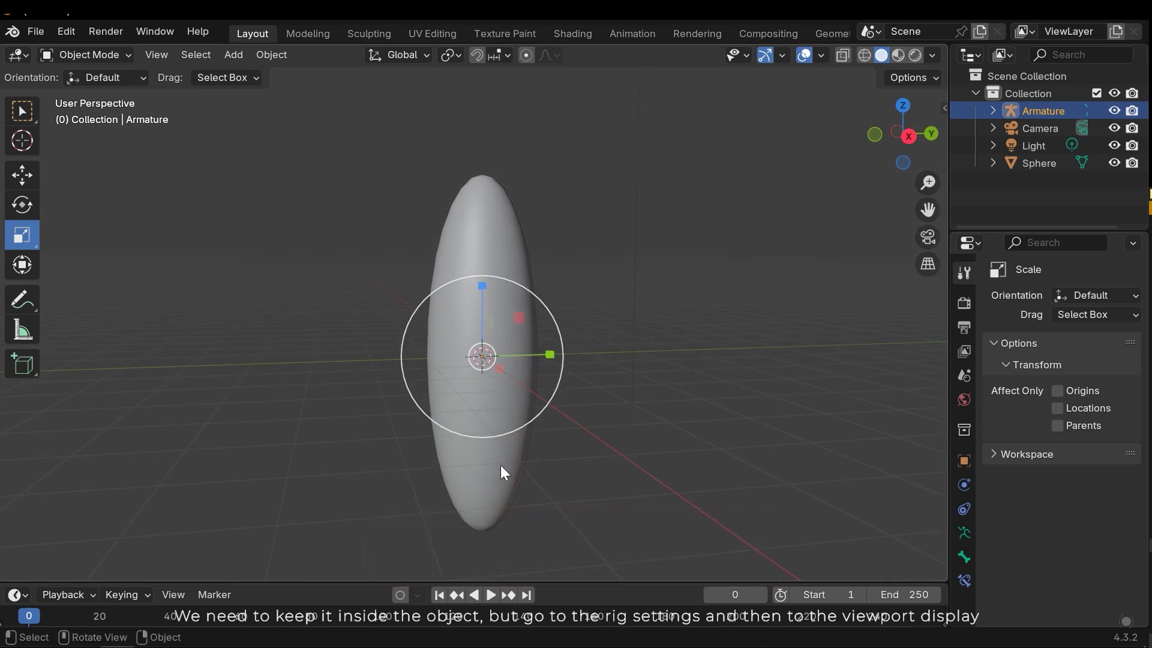
- Enable In Front in the armature's viewport display settings and deselect the armature
click(964, 533)
scroll(1063, 487, down, 3)
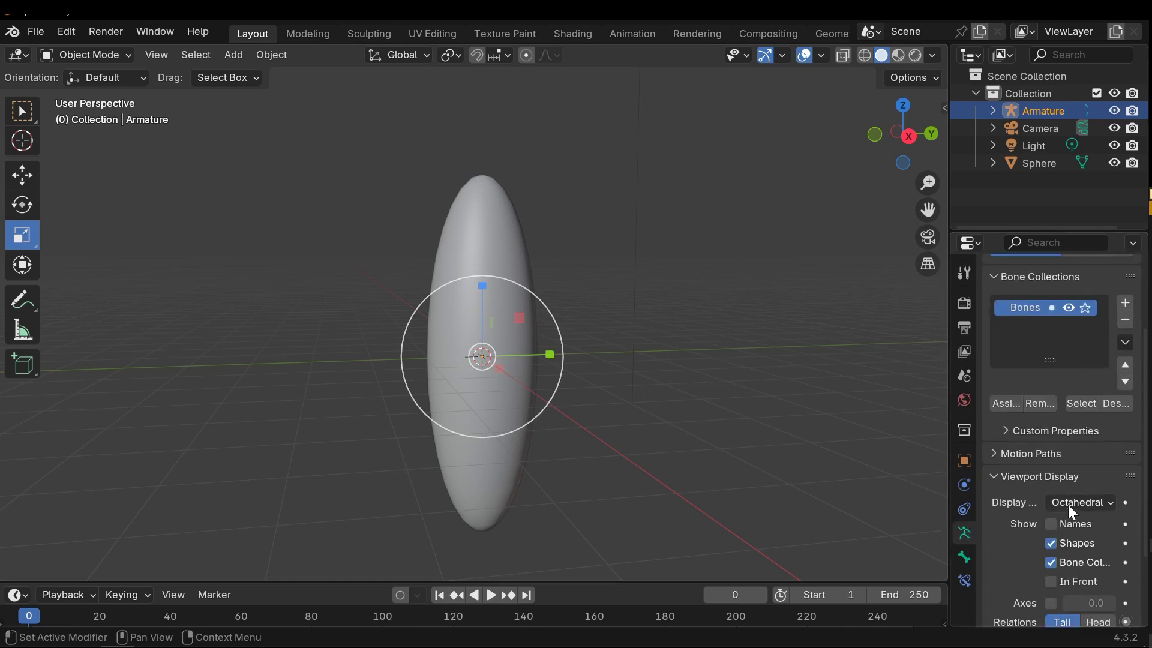
scroll(1077, 486, down, 2)
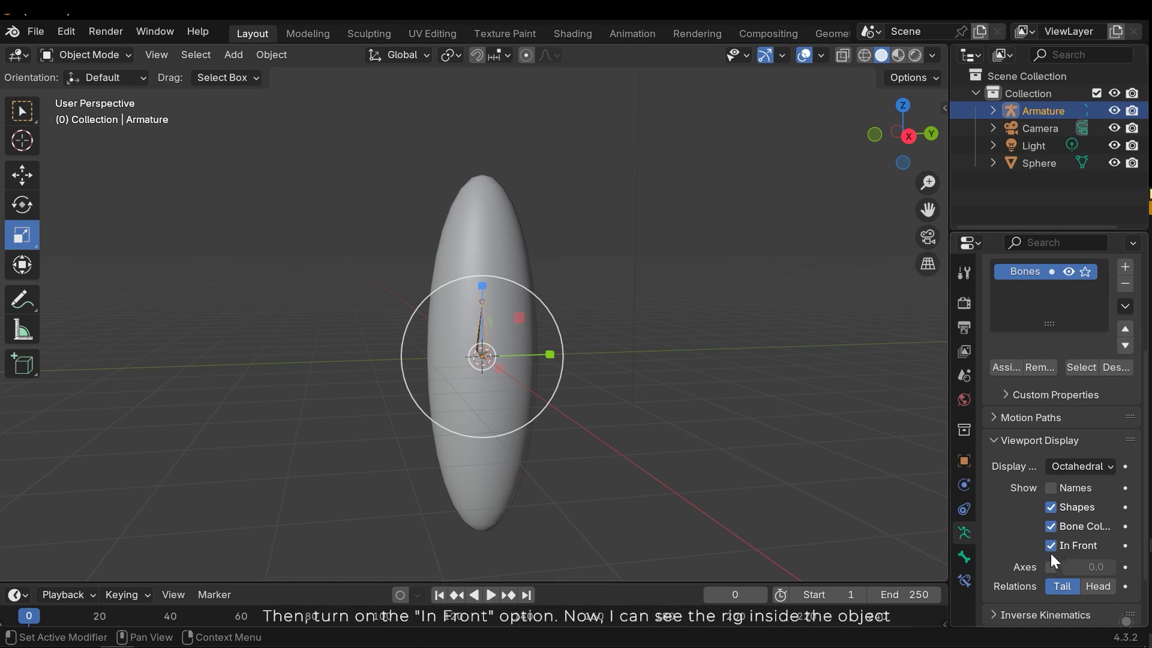
click(615, 438)
- Examine the bone's start and end points inside the sphere and put the armature into Edit Mode
middle_drag(614, 438, 495, 354)
scroll(486, 333, up, 3)
scroll(496, 355, up, 1)
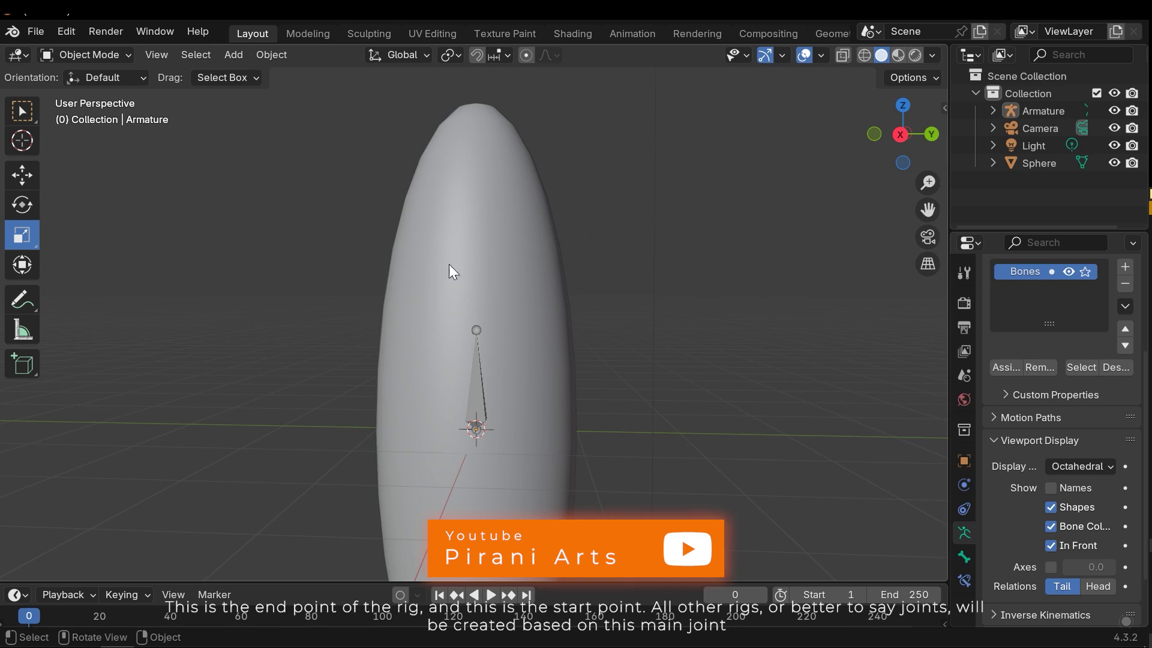
scroll(557, 319, down, 4)
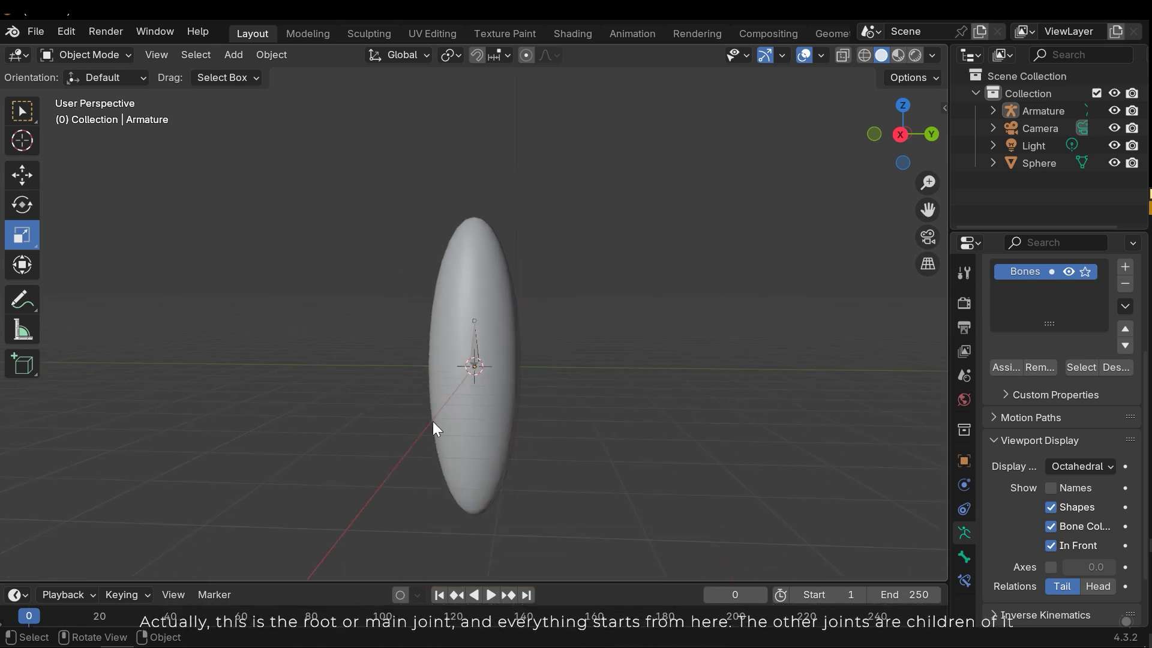
scroll(499, 348, up, 5)
middle_drag(496, 374, 490, 399)
click(477, 408)
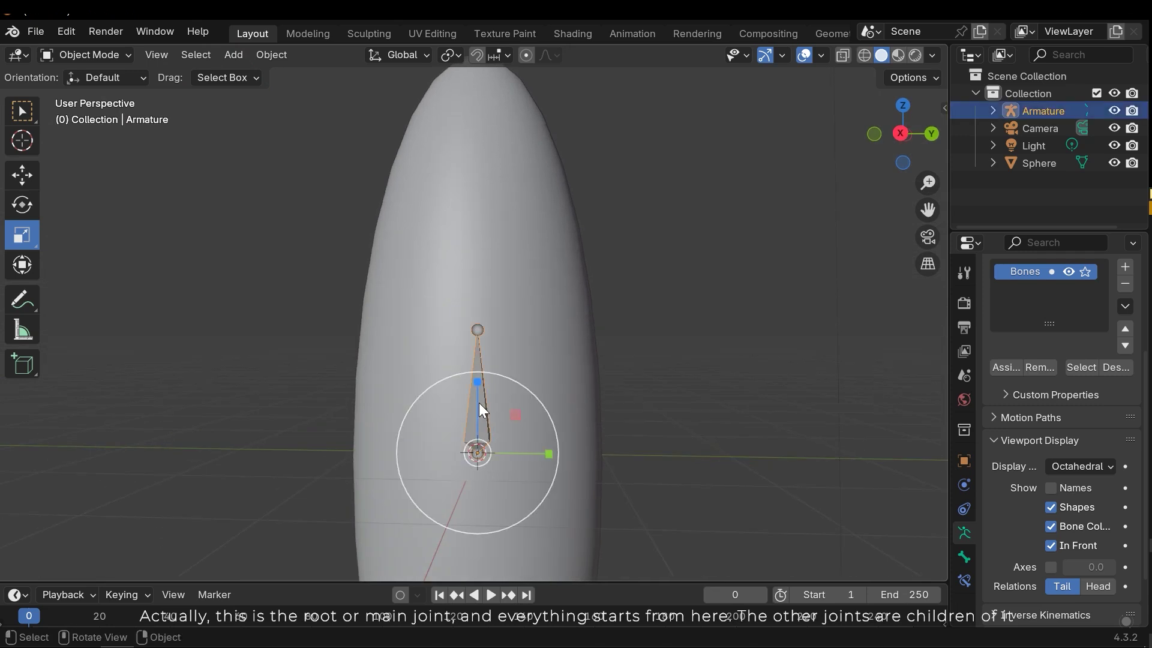
key(Tab)
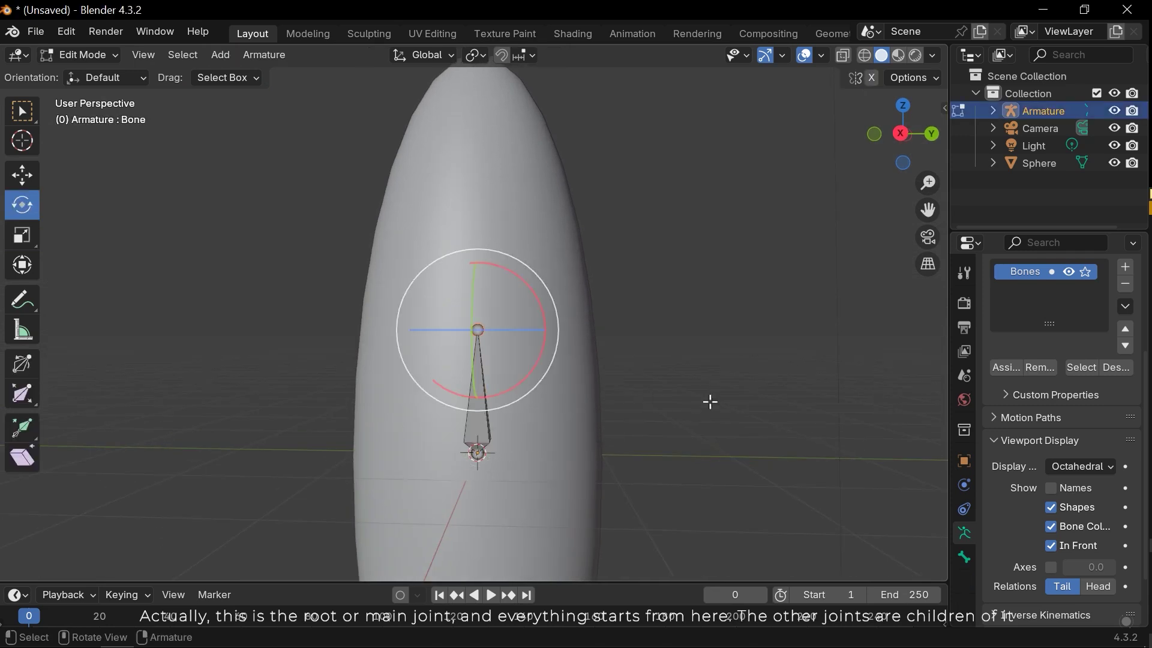
- Try moving the bone's root joint and tip separately and rotating the bone
click(477, 329)
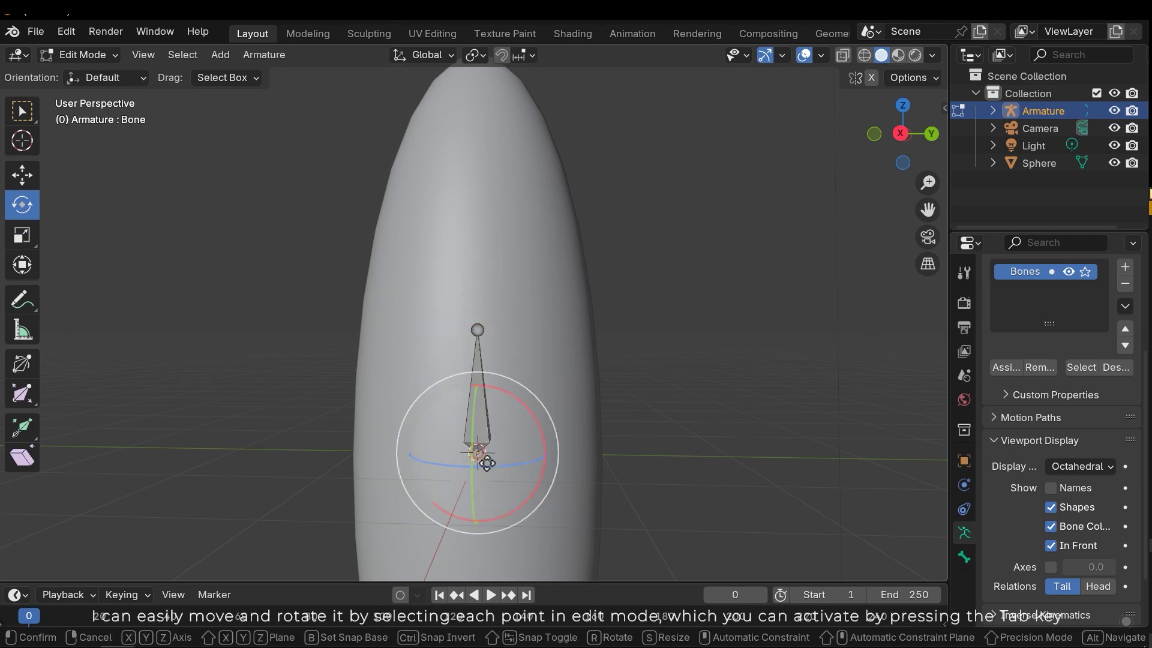
key(g)
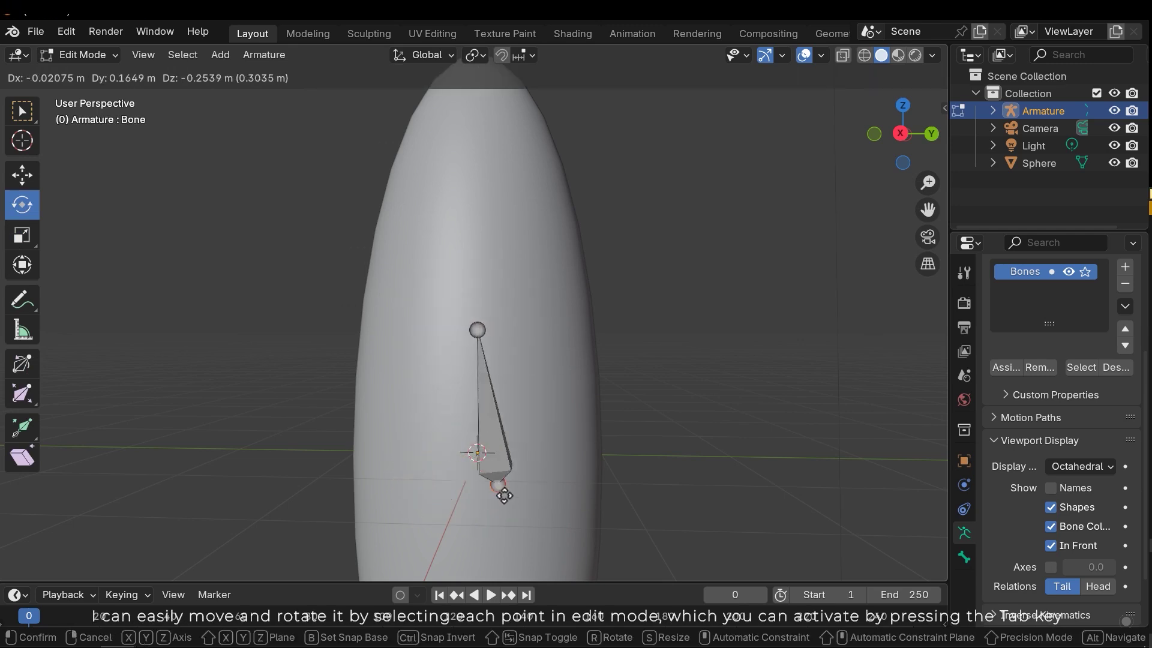
right_click(465, 482)
key(g)
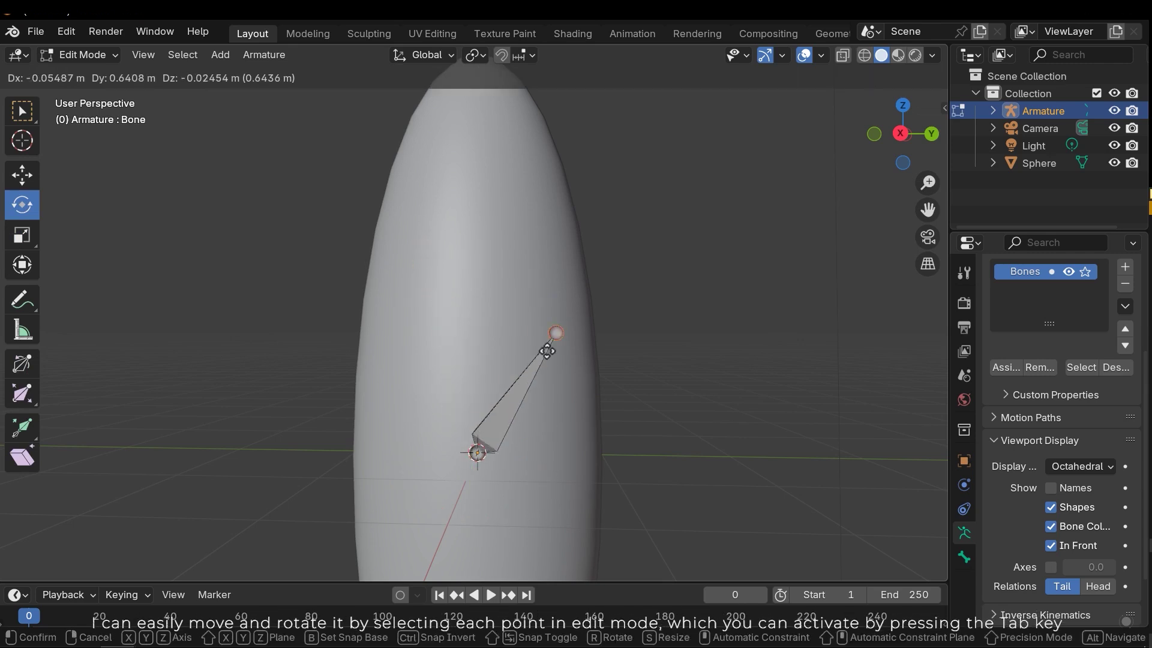
right_click(507, 396)
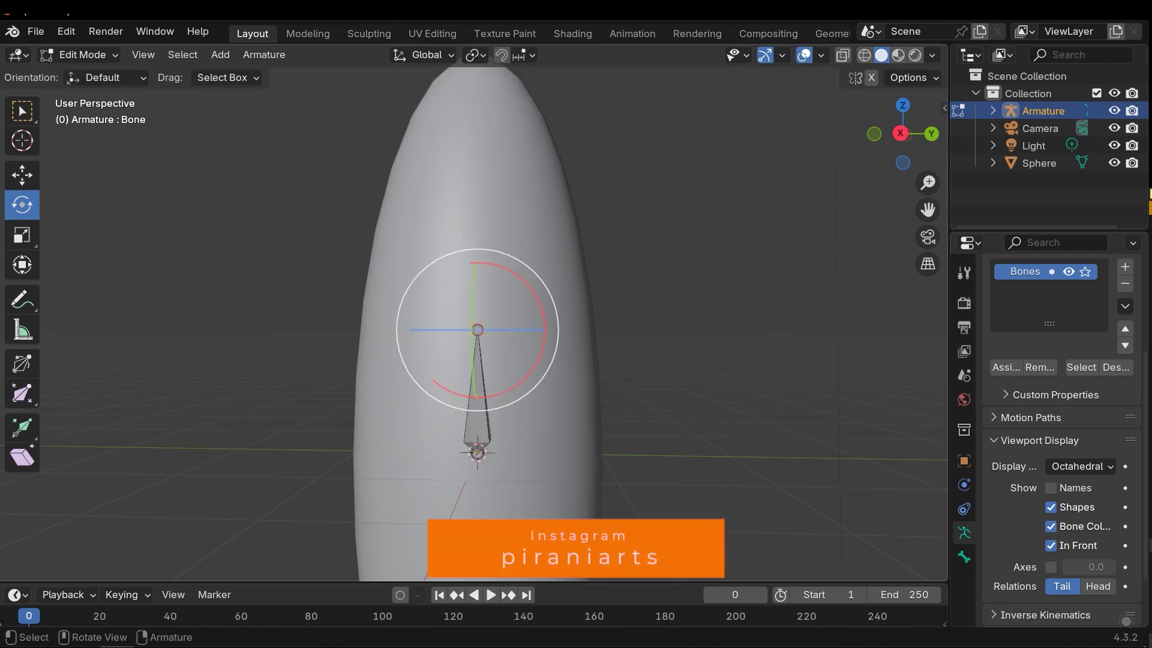
key(r)
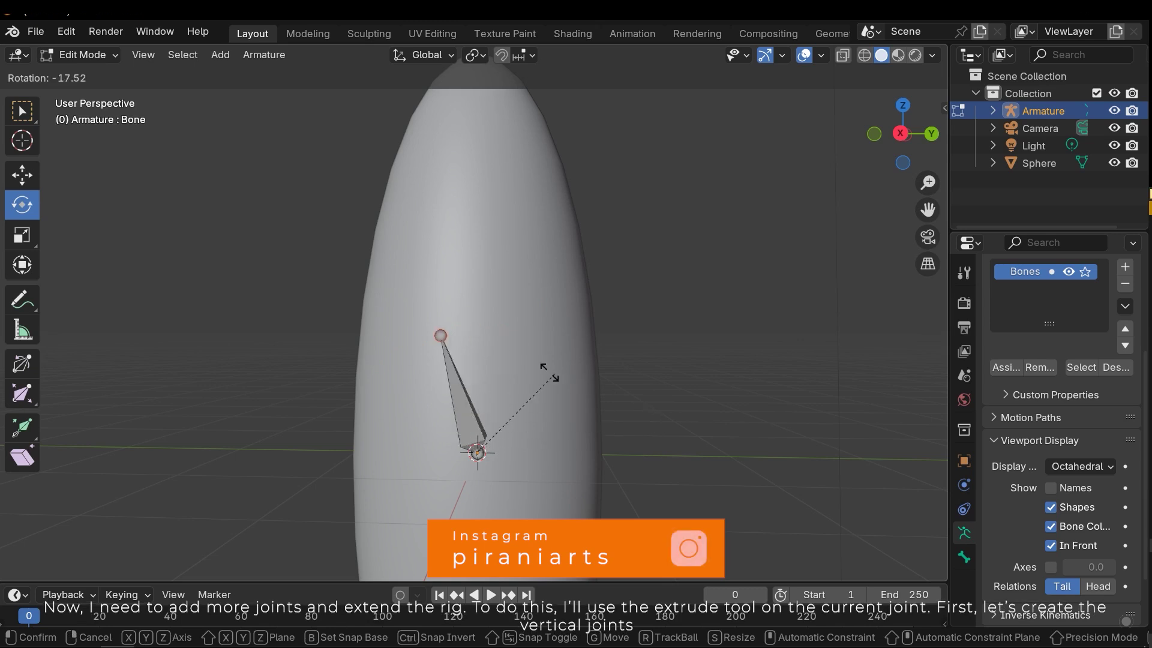
right_click(581, 377)
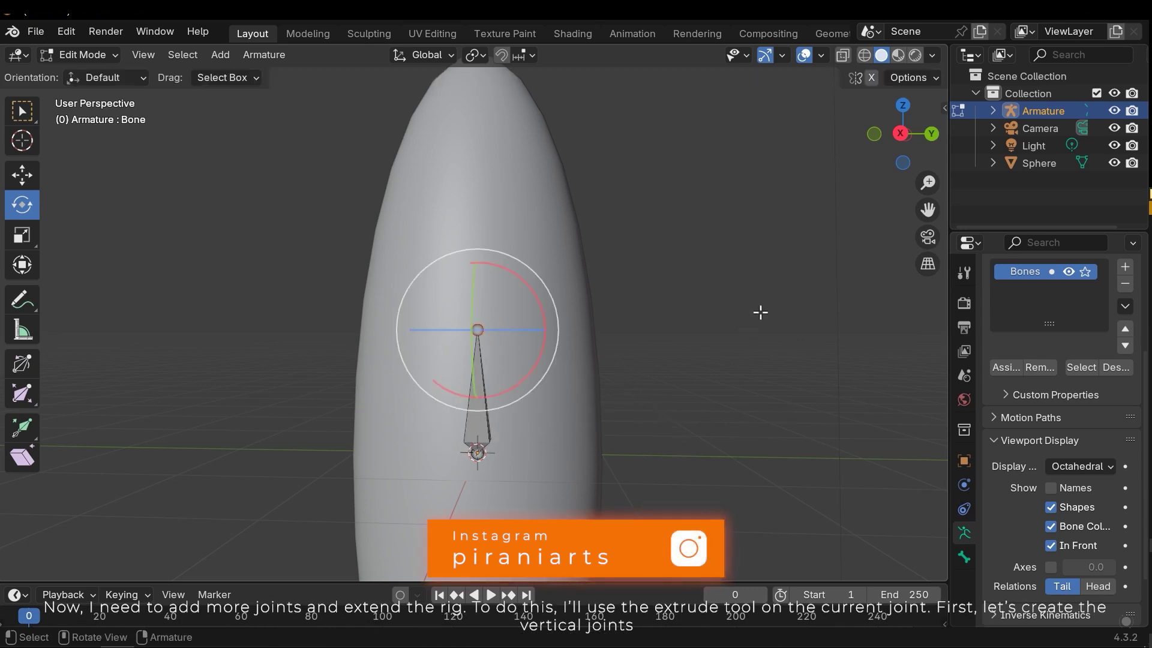
- Move the bone's tip down toward the root joint to shorten the bone
scroll(578, 337, down, 5)
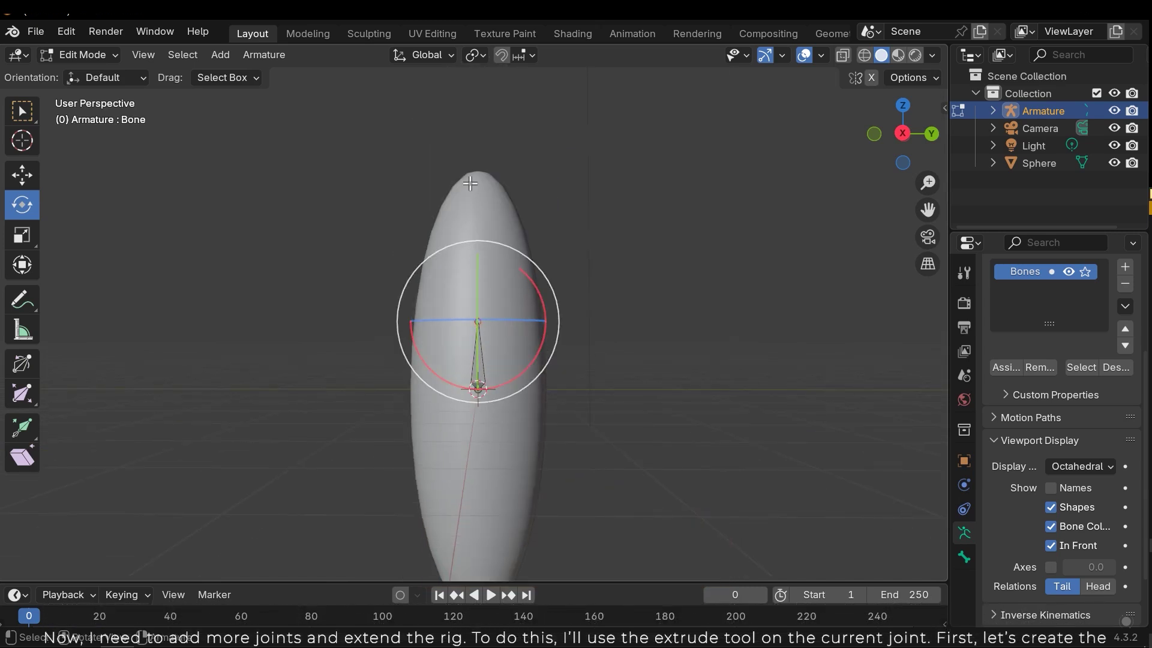
scroll(525, 326, up, 5)
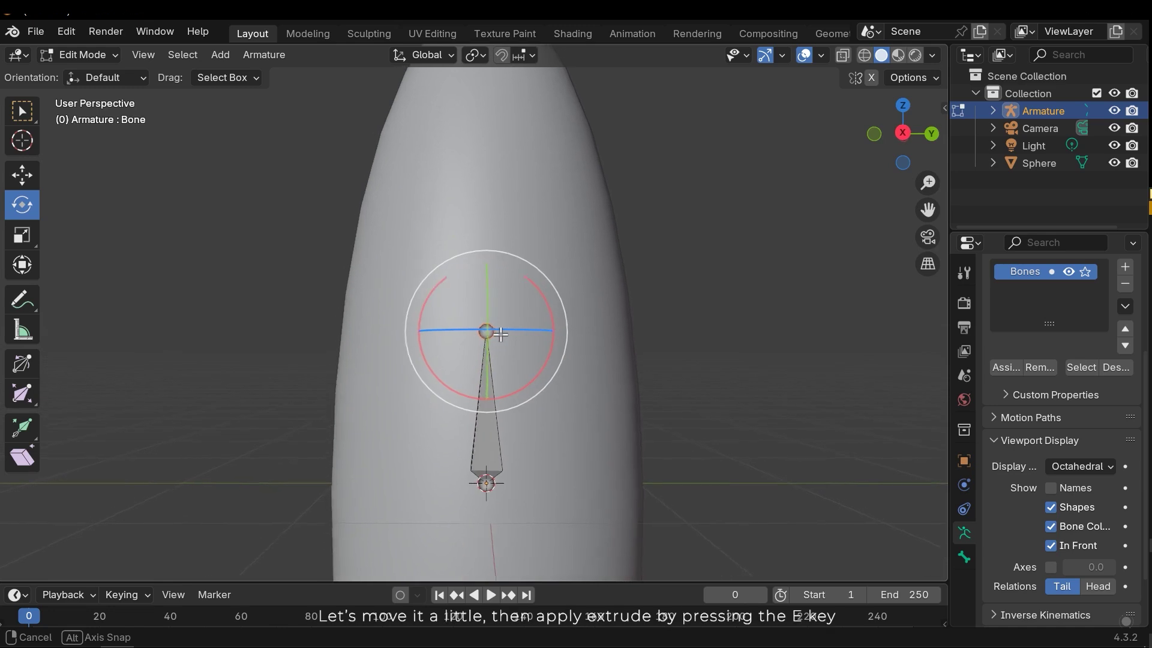
key(g)
click(506, 406)
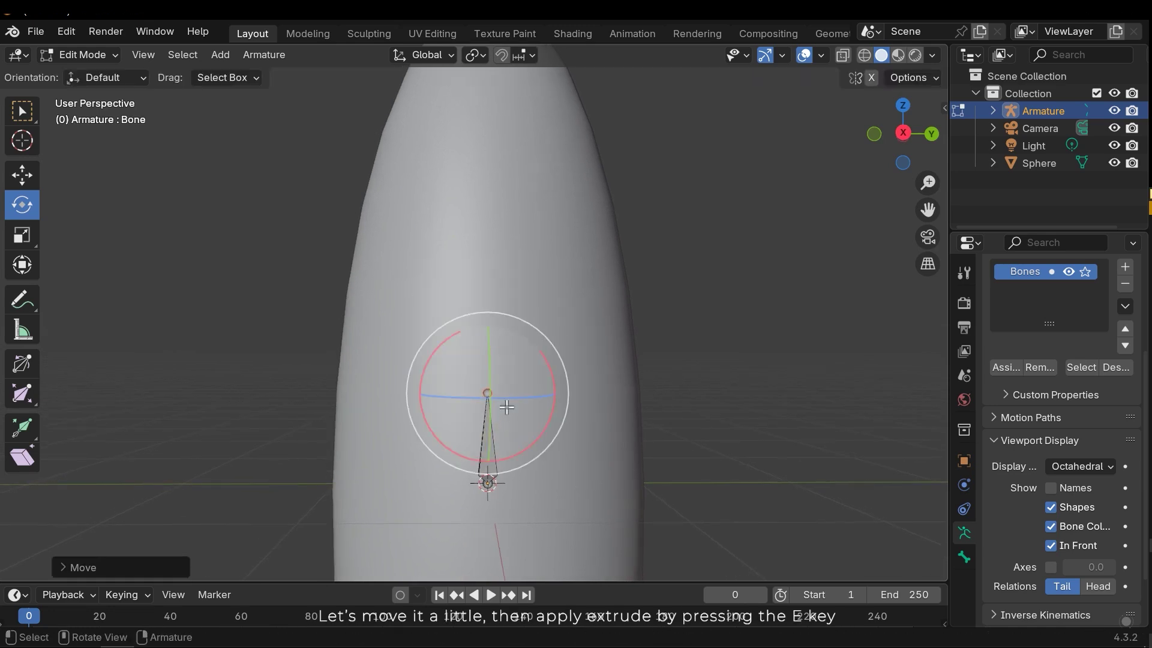
- Try extruding two more bones upward from the bone's tip, and undo both extrusions
scroll(508, 407, down, 2)
key(e)
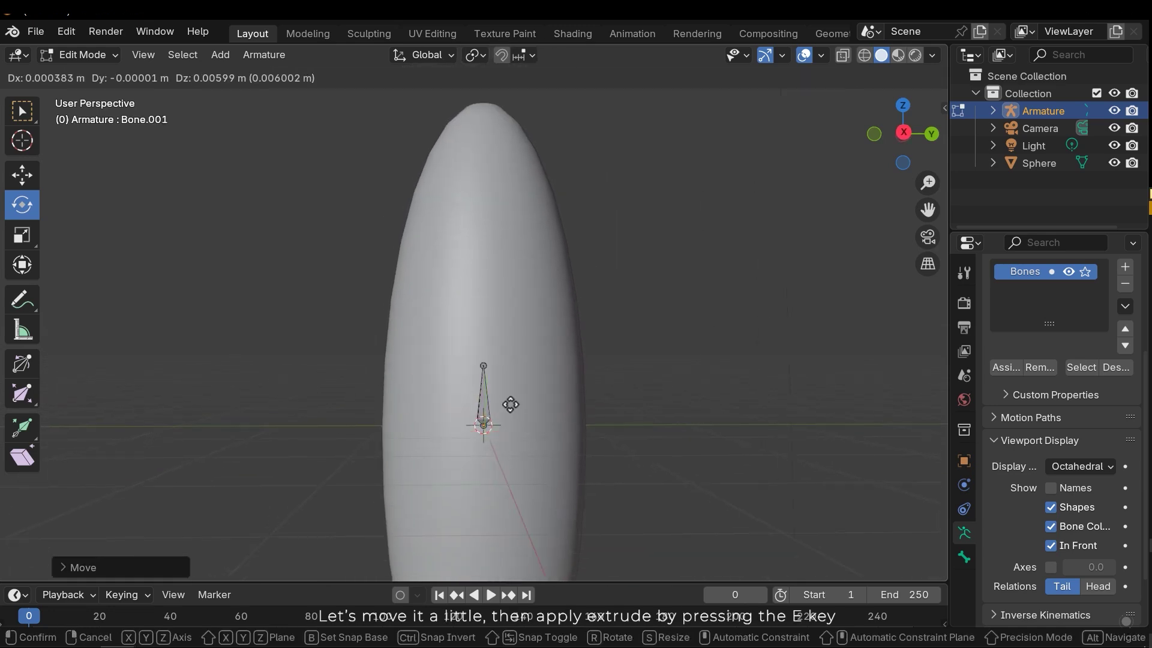
click(510, 359)
key(e)
click(509, 288)
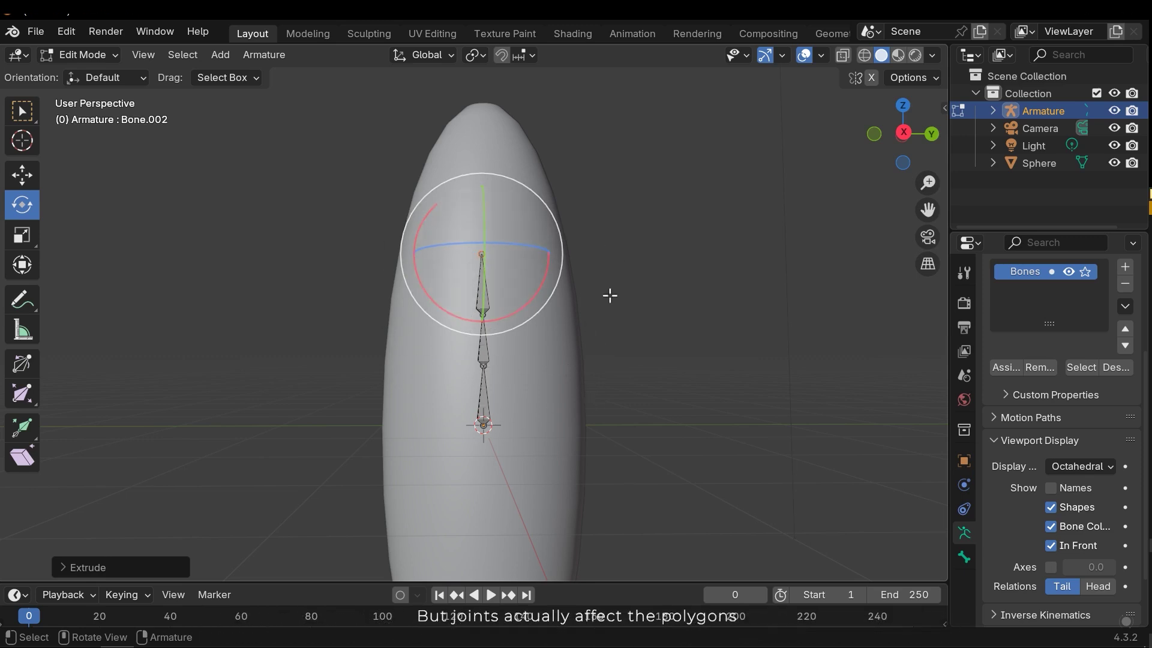
key(ctrl+z)
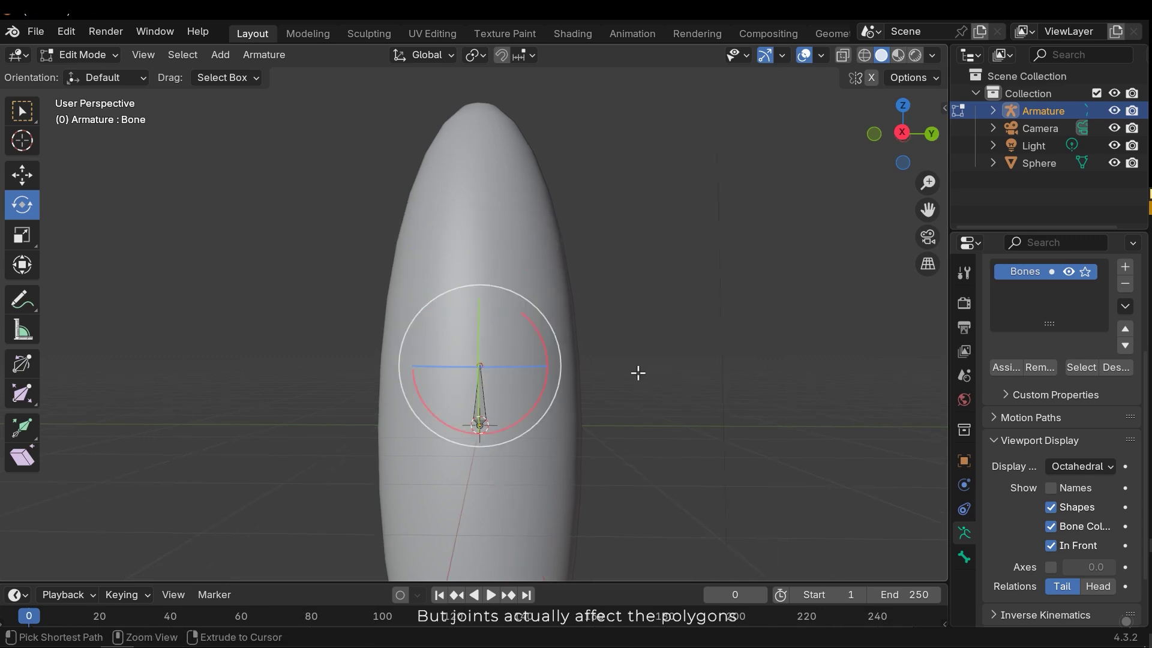
- Move the bone's tip slightly upward inside the sphere to lengthen the bone
key(g)
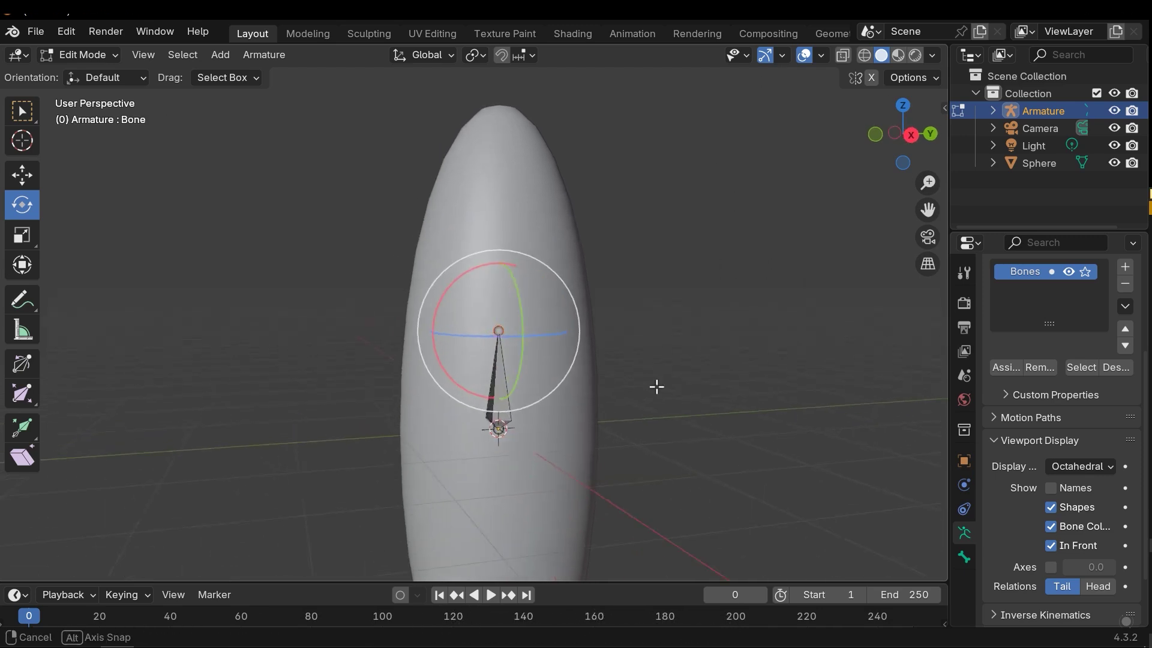
click(608, 378)
middle_drag(609, 379, 515, 386)
- Switch from editing the armature to editing the sphere and subdivide its entire mesh
key(Tab)
click(547, 414)
key(Tab)
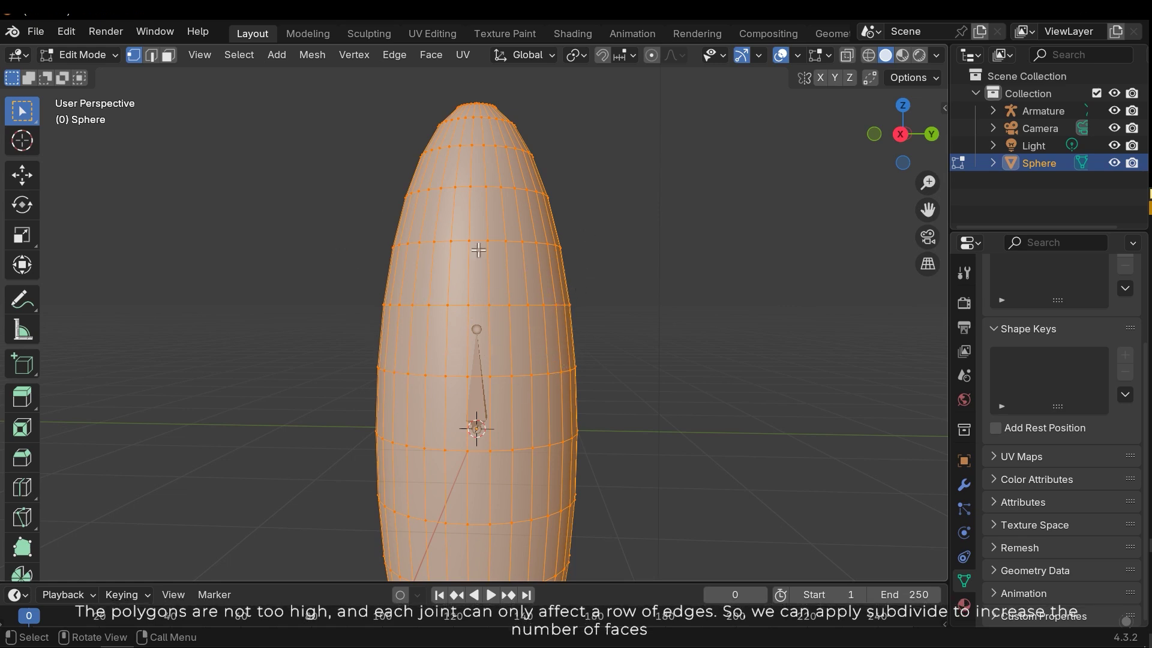
right_click(539, 324)
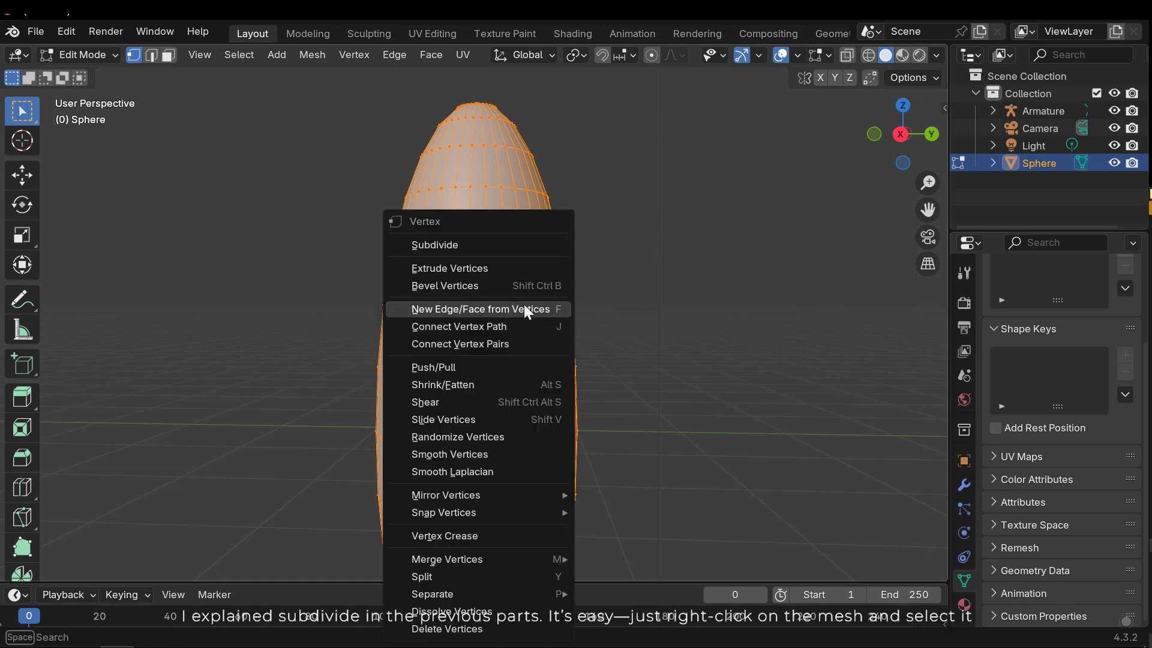
click(420, 245)
click(96, 567)
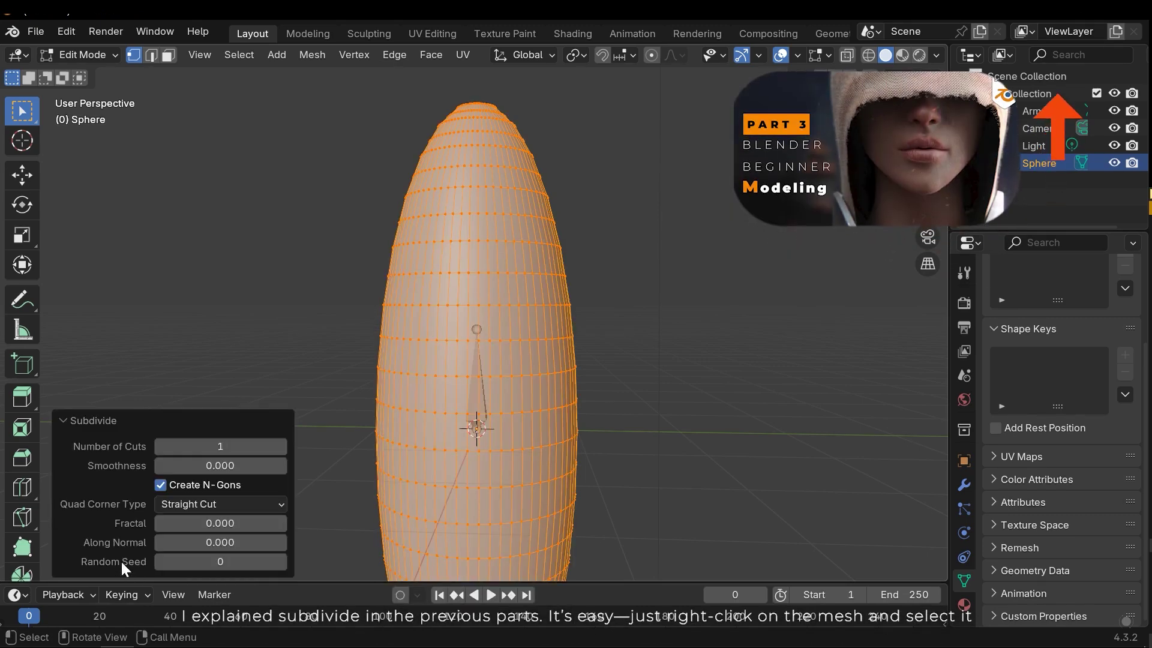
mouse_move(220, 446)
mouse_down()
mouse_move(235, 446)
mouse_move(222, 453)
mouse_up()
- Return the armature to Edit Mode and move the bone's tip down about 0.13 m
middle_drag(515, 444, 603, 380)
key(Tab)
click(492, 401)
key(Tab)
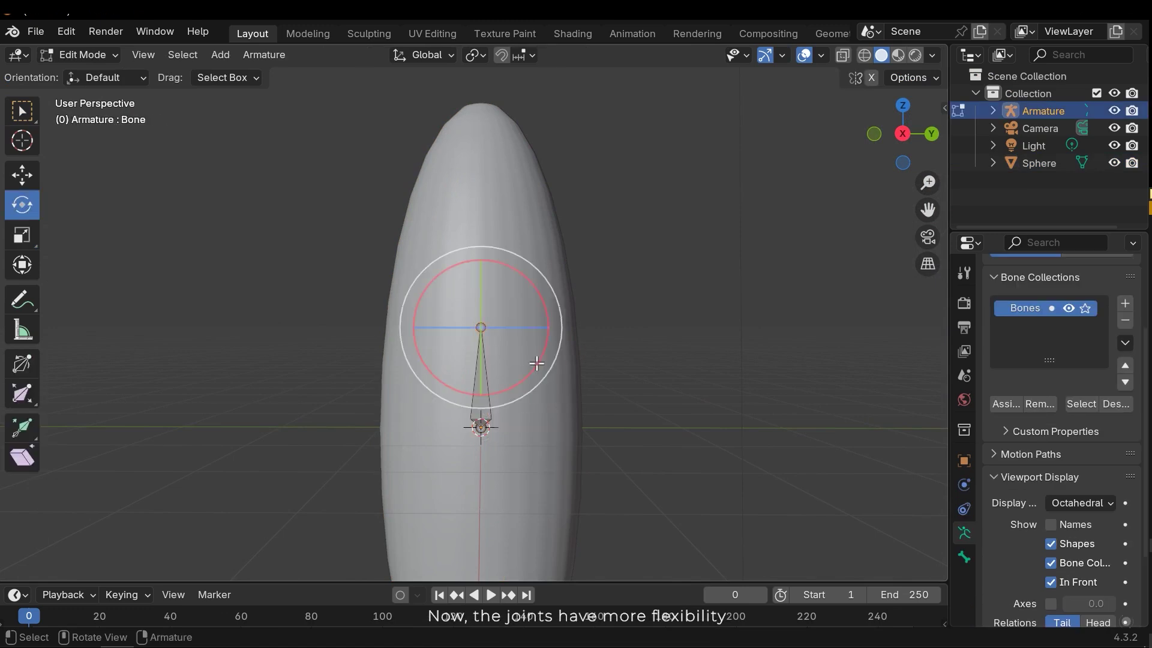
mouse_move(525, 372)
middle_down()
mouse_move(506, 376)
mouse_move(530, 378)
middle_up()
key(g)
click(539, 394)
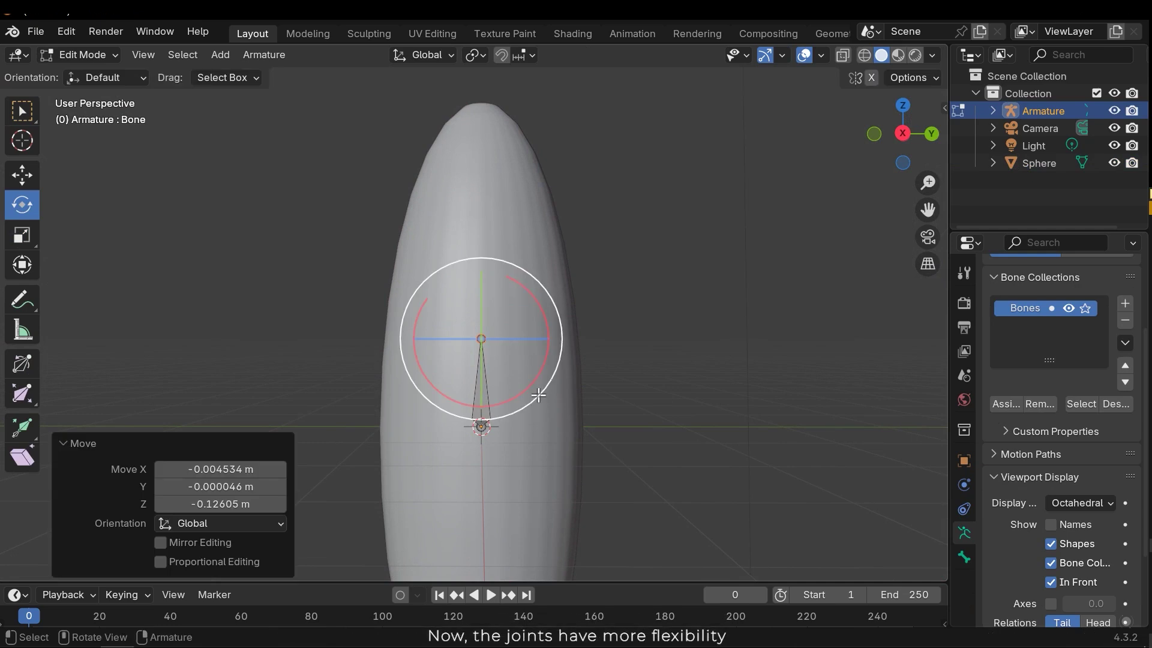
- Extrude three bones upward in a chain from the tip, about 0.65, 0.74 and 0.9 m long, up to the sphere's top
key(e)
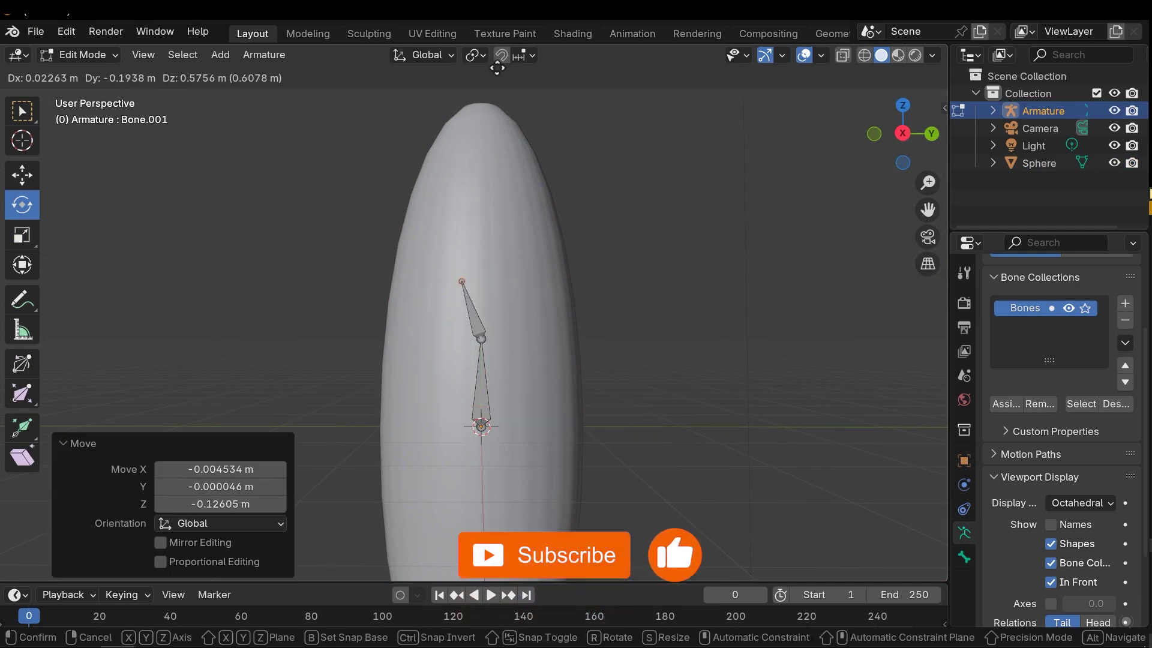
click(521, 66)
shift+middle_drag(584, 257, 591, 301)
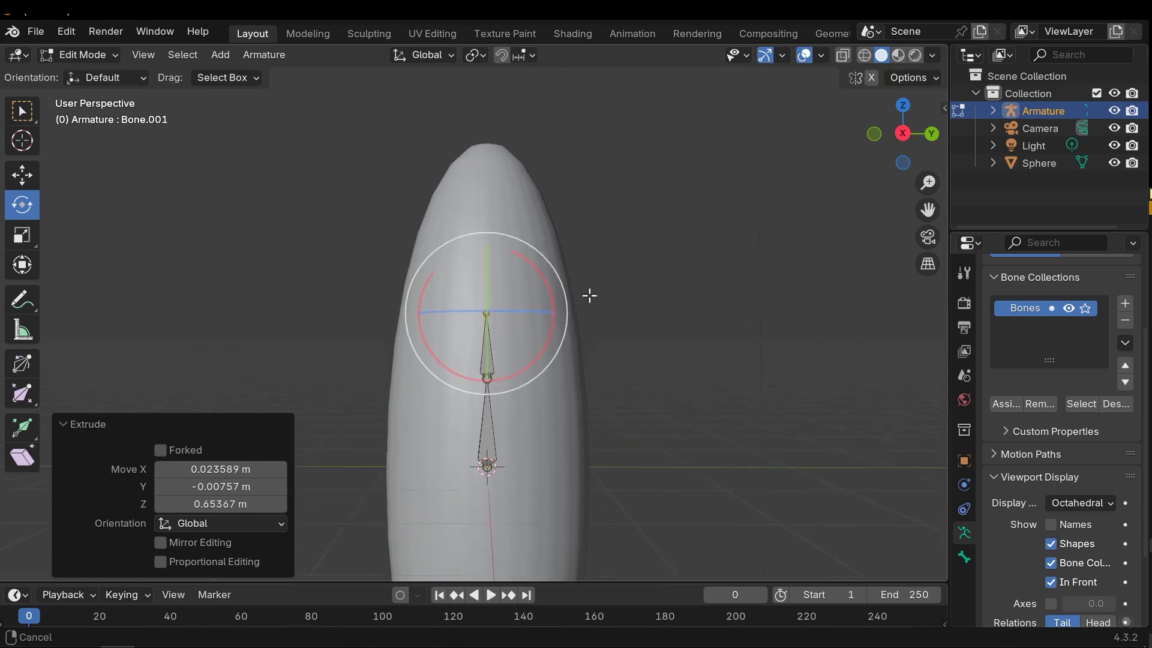
key(e)
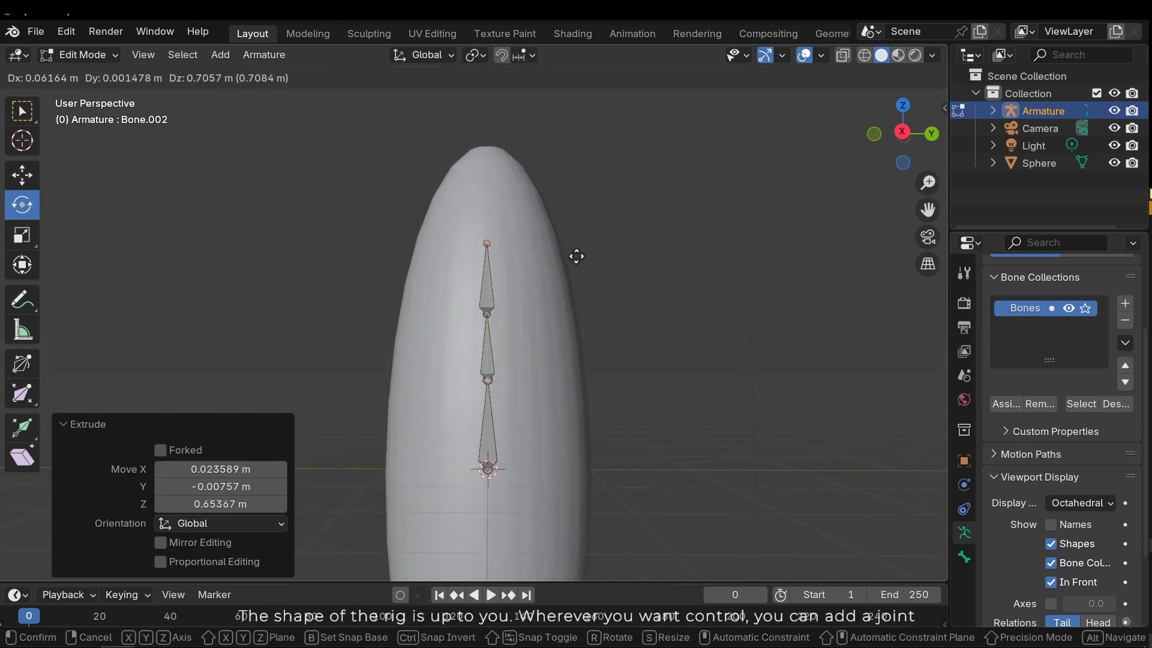
click(576, 254)
key(e)
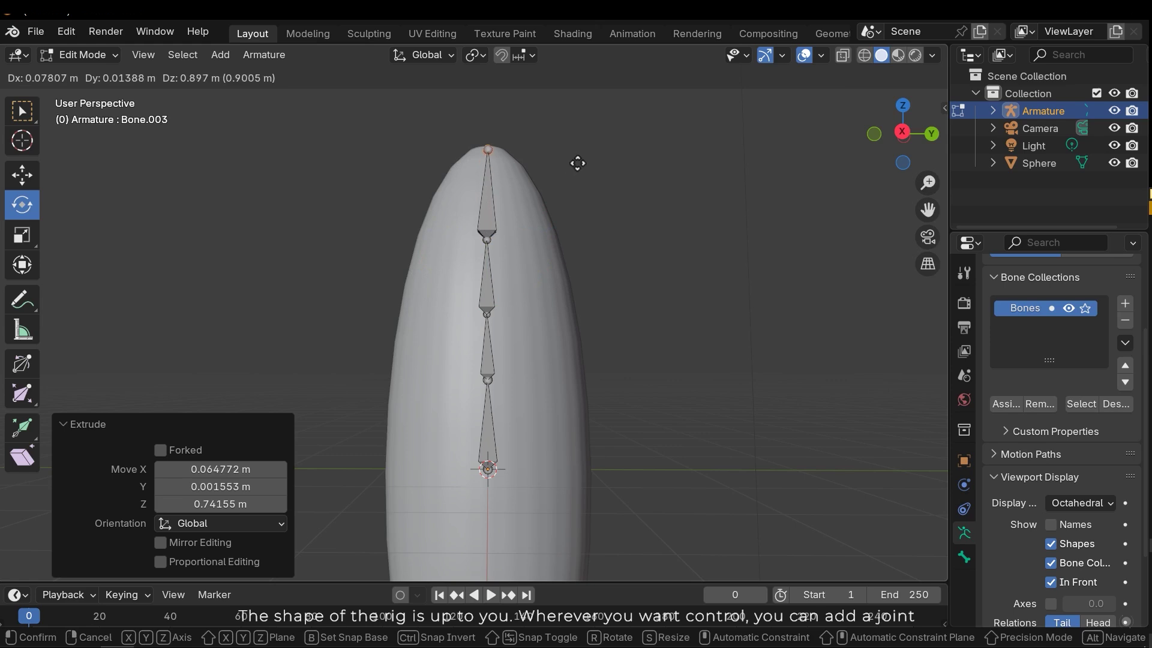
click(576, 161)
- Centre the topmost joint and the joint below it within the sphere, moving them about -0.18 m and -0.08 m along X
middle_drag(575, 161, 438, 323)
middle_drag(410, 168, 401, 162)
key(g)
click(419, 163)
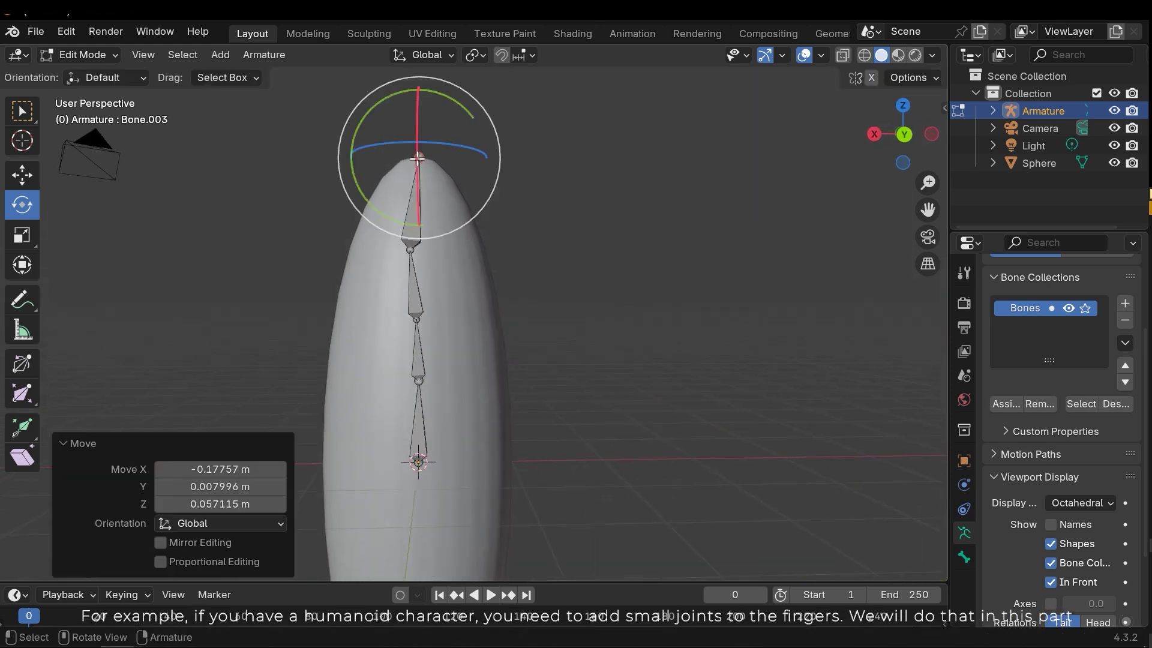
click(411, 247)
key(g)
click(516, 311)
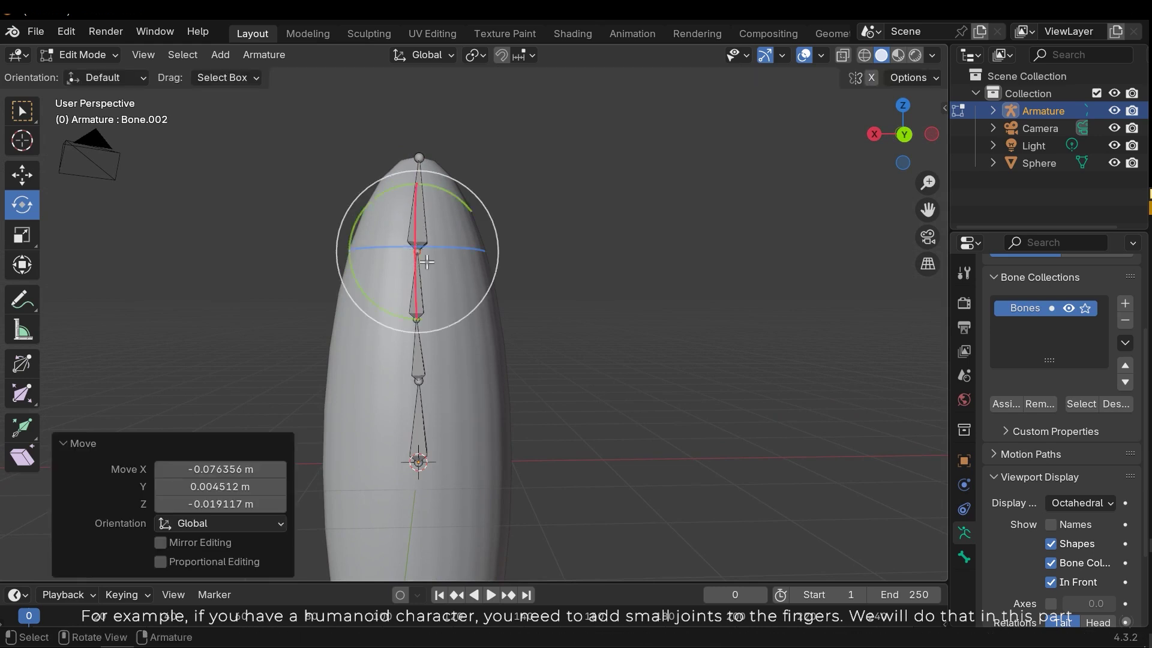
- Extrude three bones downward in a chain from the first bone's root joint, about 0.8, 0.9 and 1.5 m long, to the sphere's lower end
middle_drag(517, 311, 780, 345)
click(629, 401)
scroll(630, 401, down, 4)
middle_drag(626, 437, 563, 383)
scroll(474, 384, up, 4)
middle_drag(474, 384, 489, 293)
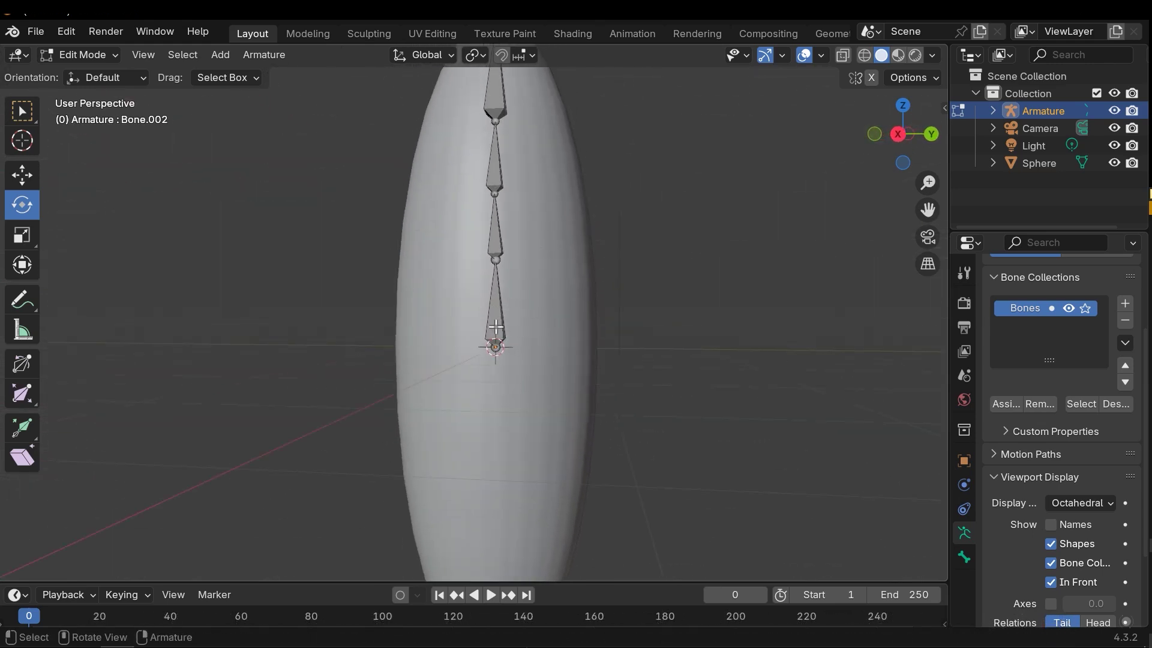
shift+middle_drag(505, 416, 500, 329)
key(e)
click(499, 411)
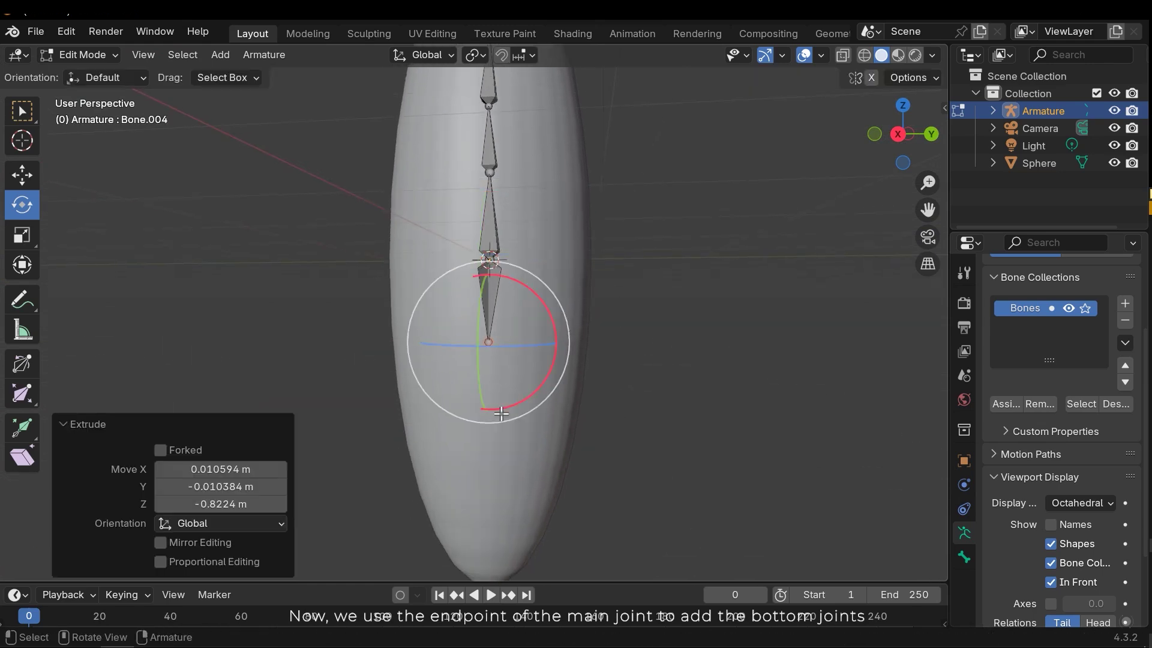
middle_drag(498, 411, 514, 465)
key(e)
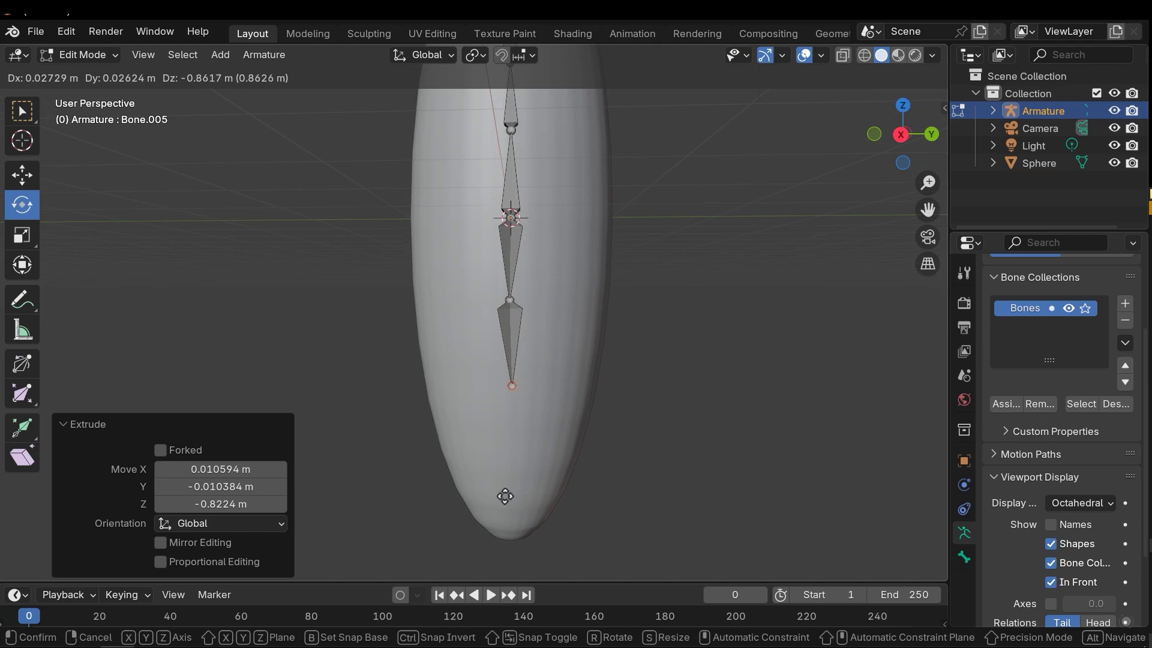
click(507, 498)
key(e)
click(506, 107)
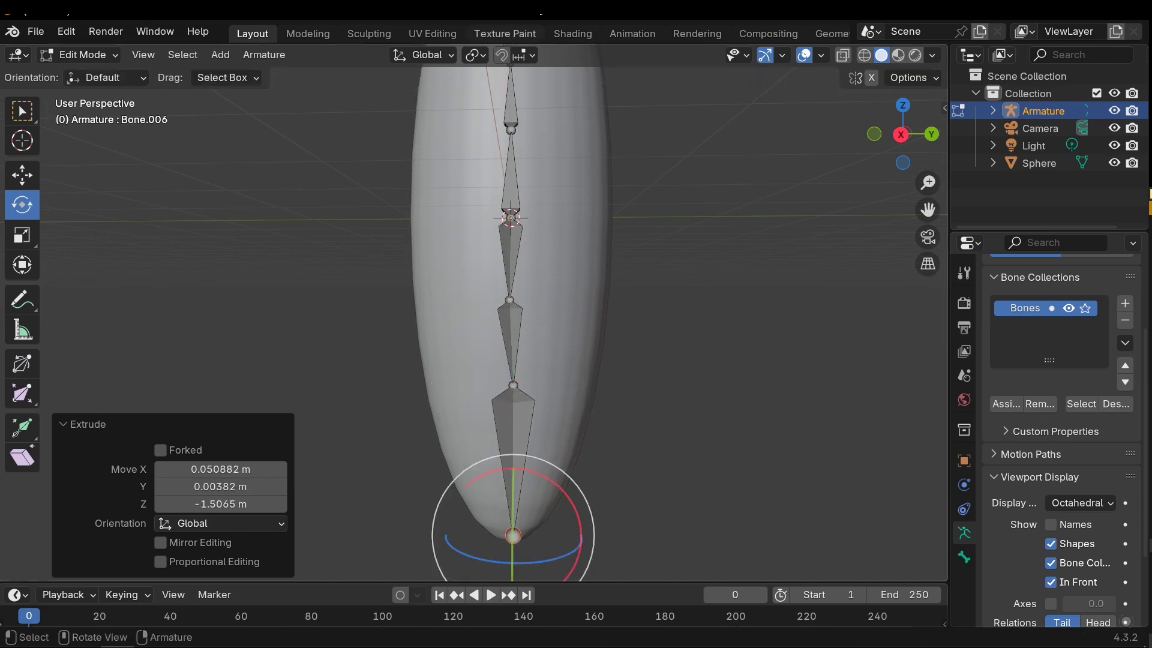
- Leave Edit Mode and examine the whole bone chain inside the sphere from several angles
middle_drag(569, 141, 686, 368)
key(Tab)
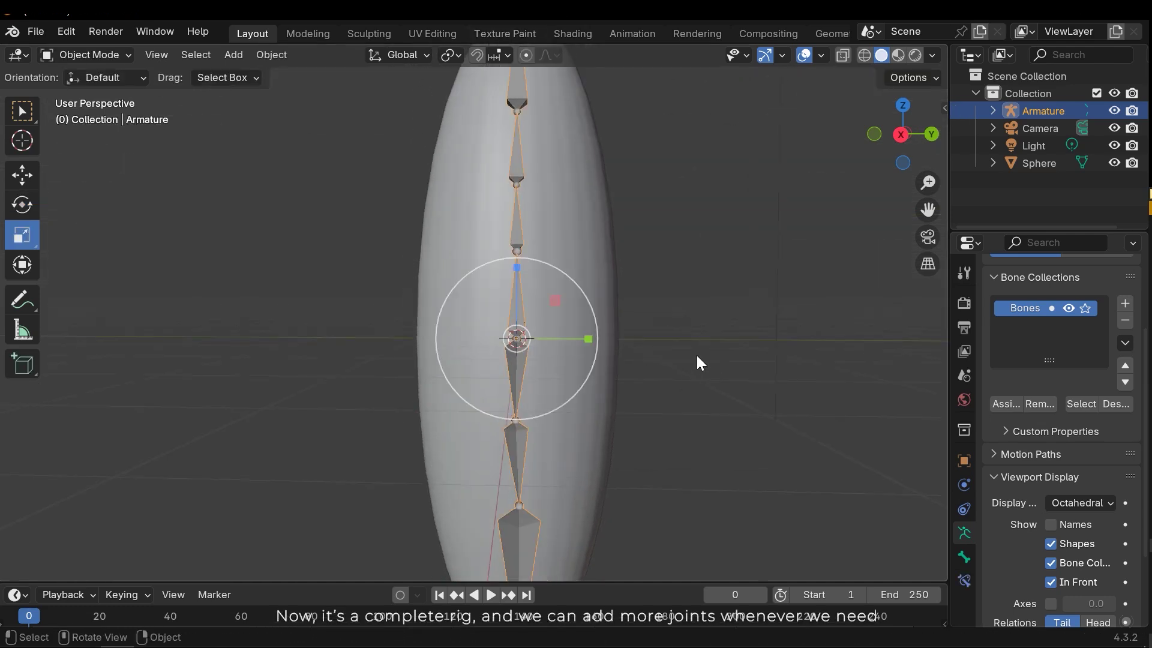
click(685, 360)
click(512, 321)
scroll(604, 337, down, 4)
middle_drag(608, 330, 497, 327)
click(600, 332)
scroll(581, 304, up, 5)
- Put the armature back into Edit Mode and extrude a side bone from the central joint about 0.98 m along positive Y
click(501, 340)
key(Tab)
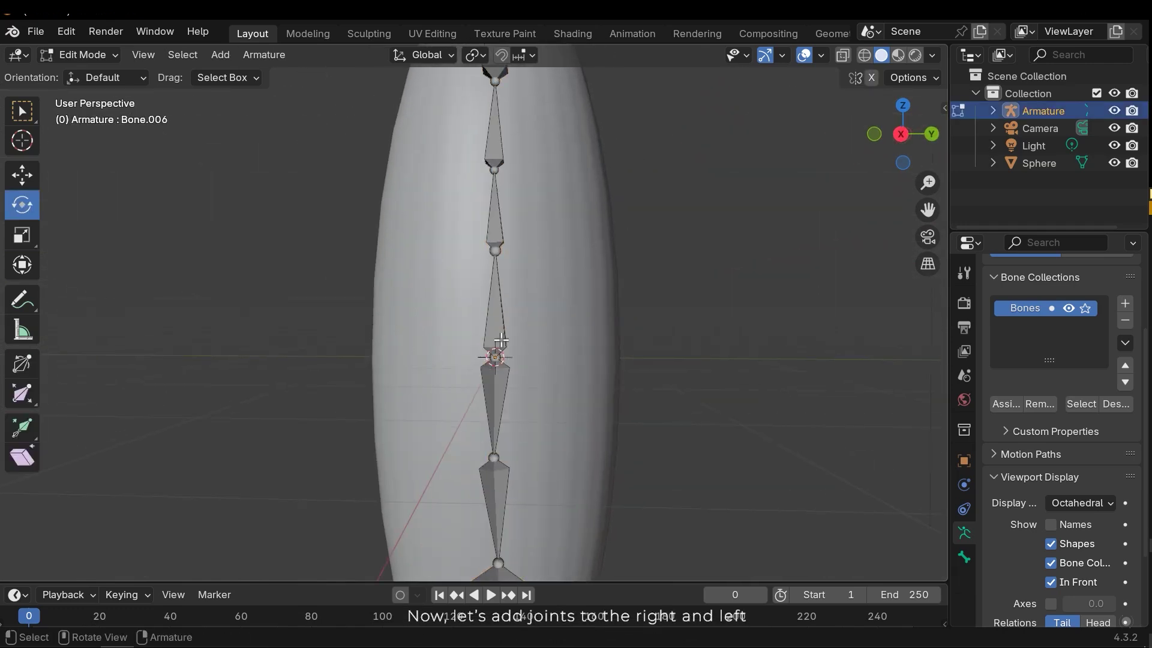
key(e)
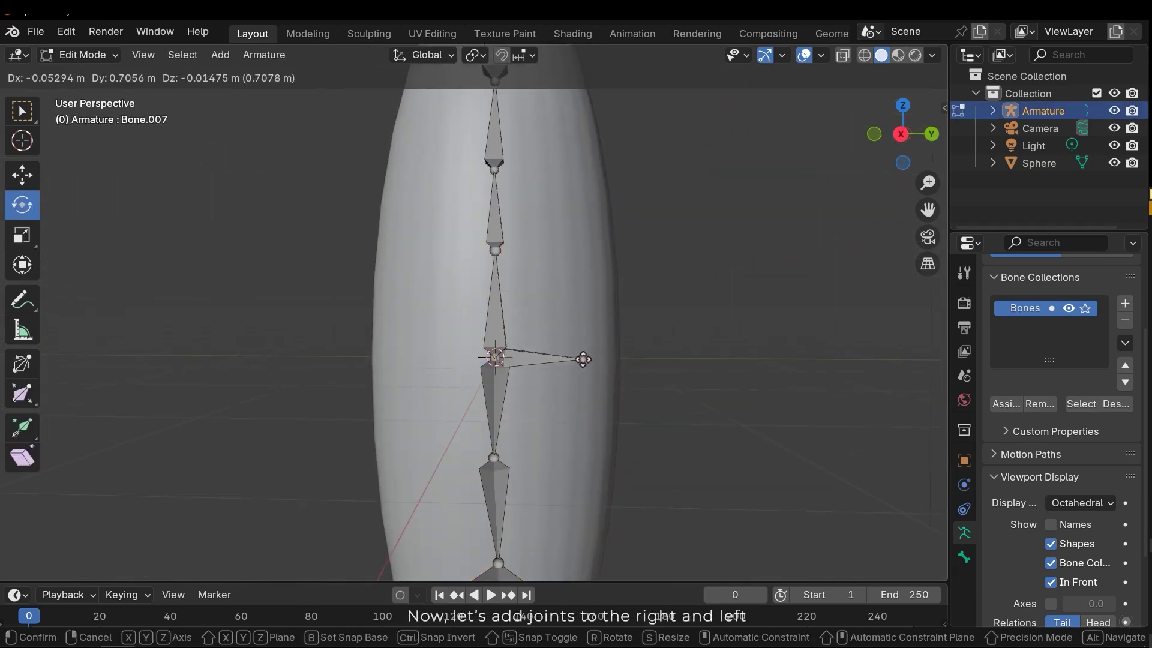
click(615, 337)
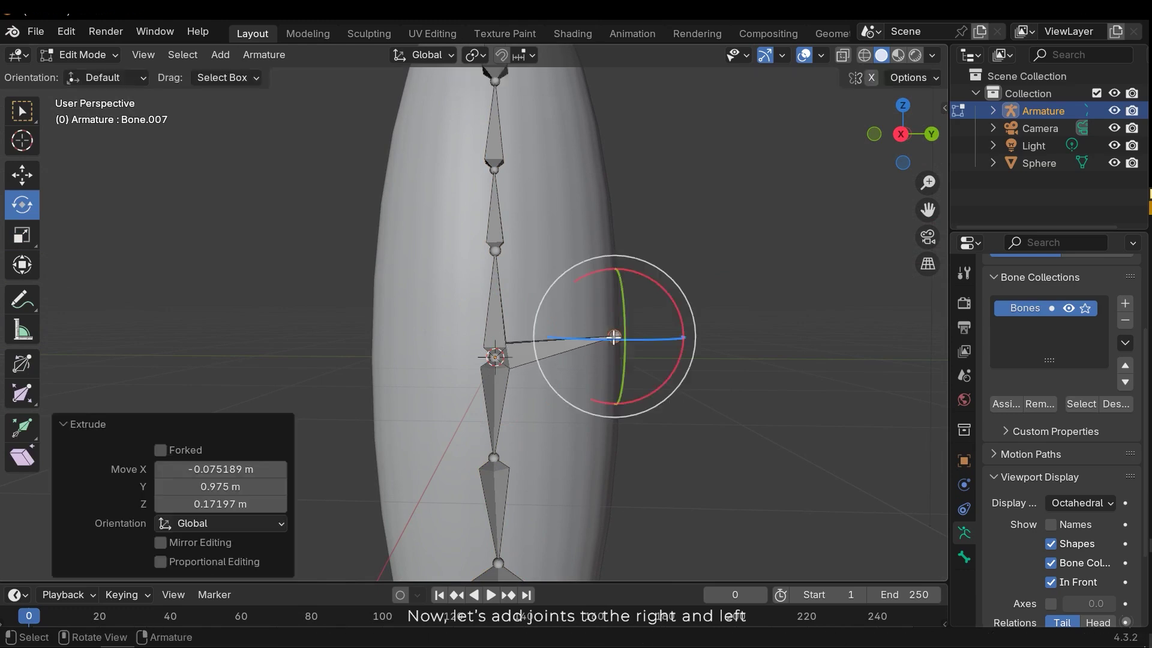
- Extrude an opposite side bone from the central joint about 0.95 m along negative Y, to the sphere's other side
click(493, 358)
key(e)
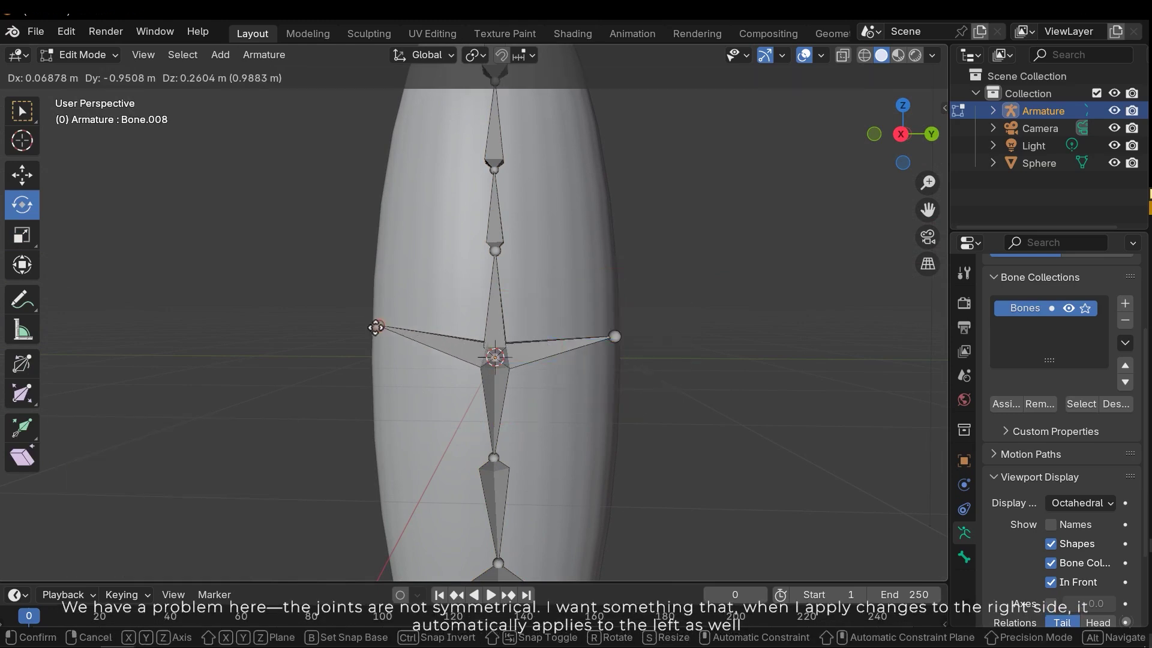
click(378, 329)
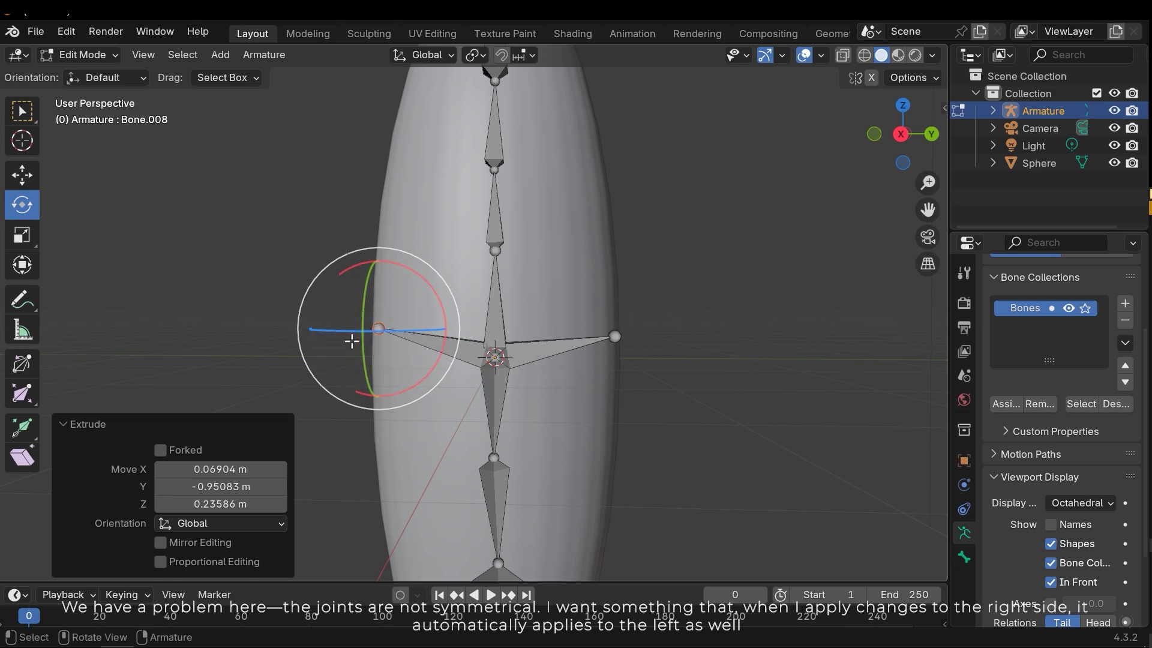
middle_drag(459, 361, 473, 368)
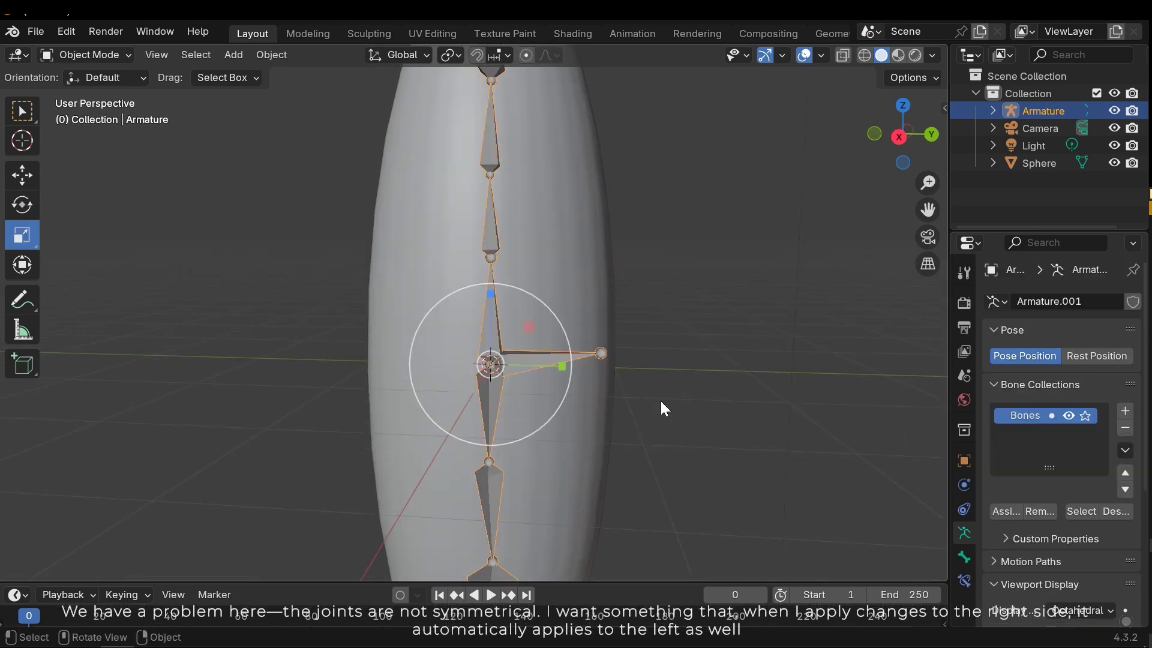
- Try to symmetrize the side bone in the armature's Edit Mode, and return to Object Mode
key(Tab)
click(601, 352)
right_click(685, 337)
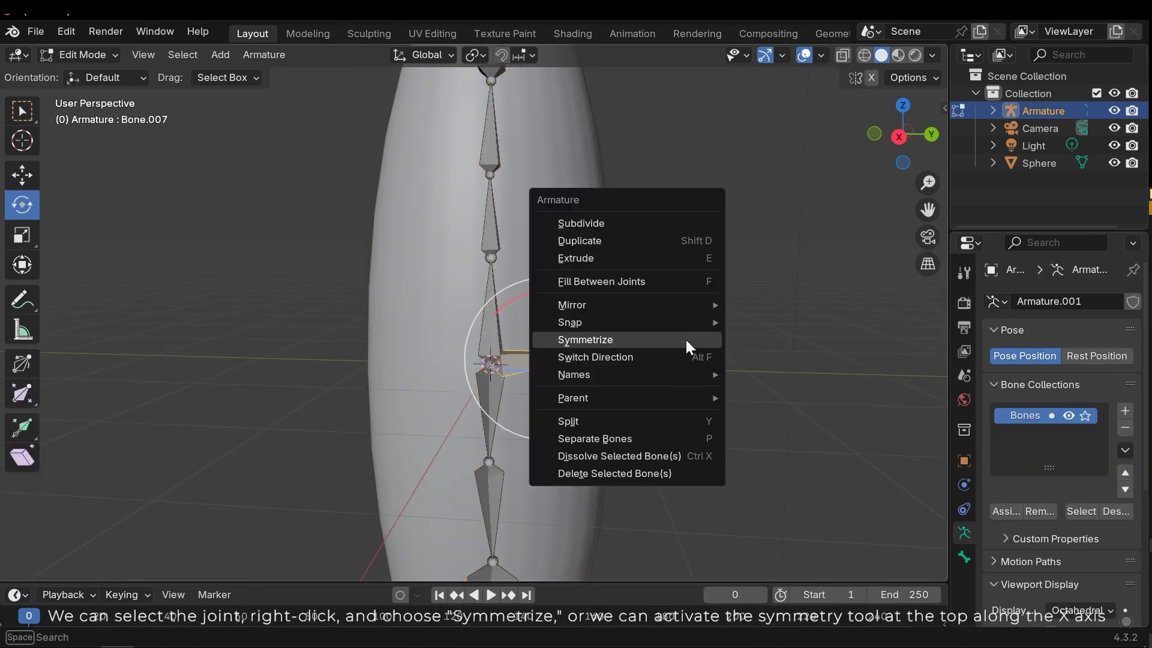
click(616, 340)
key(Tab)
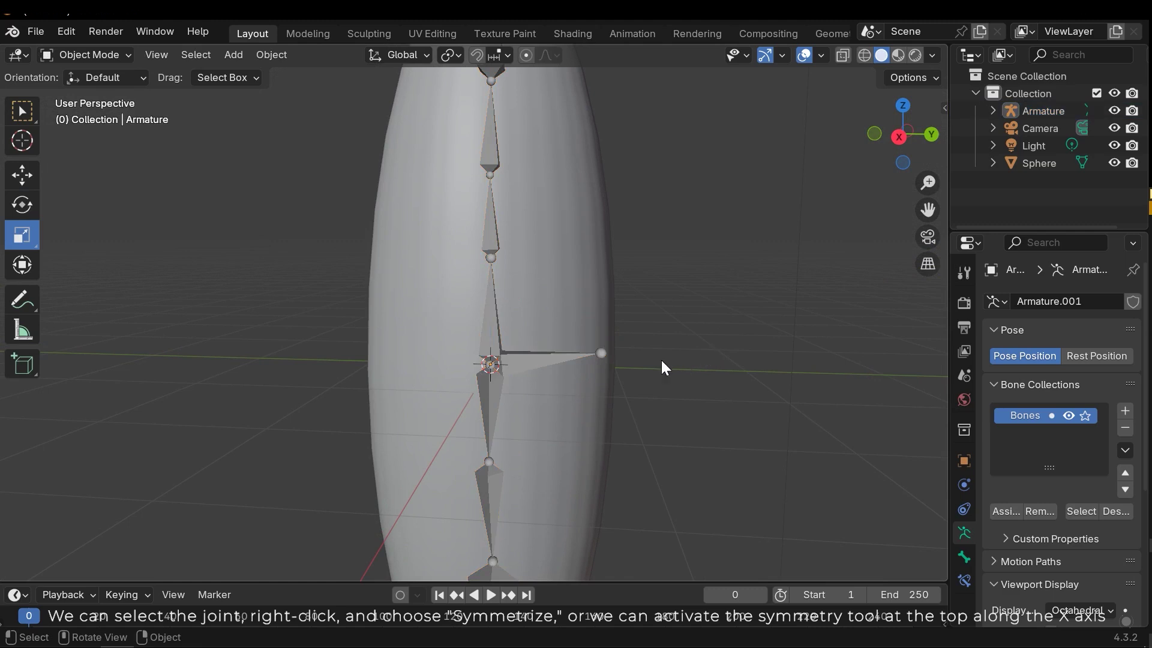
- Select the armature and switch it to Pose Mode
middle_drag(649, 370, 668, 374)
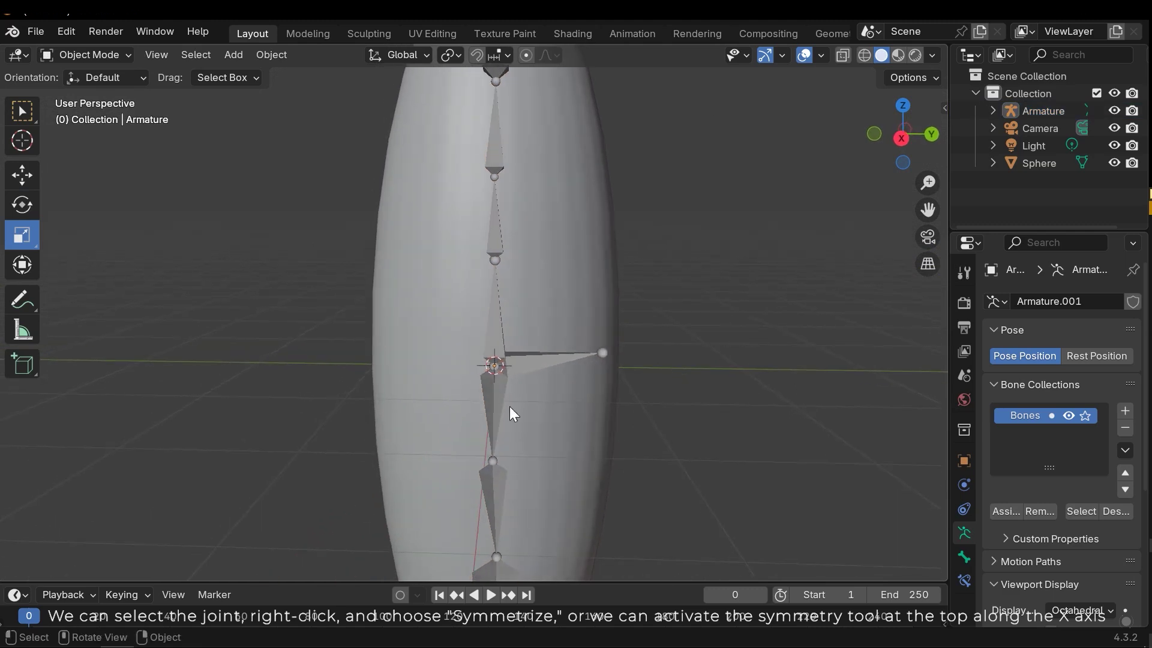
middle_drag(420, 367, 480, 387)
scroll(480, 388, down, 5)
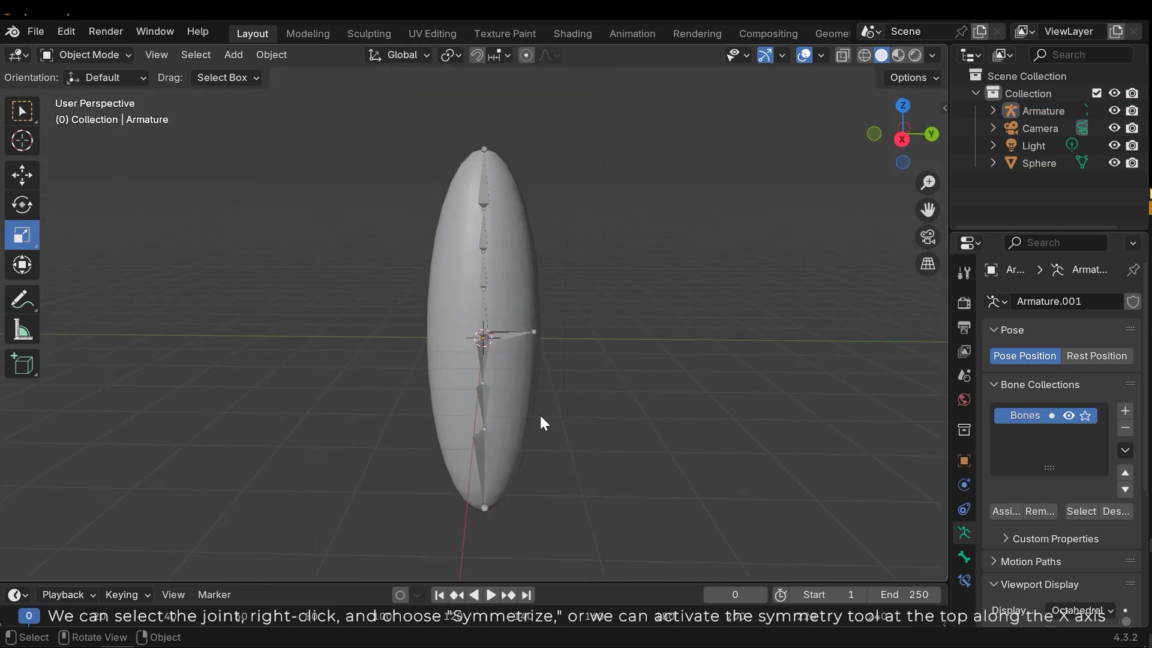
middle_drag(539, 420, 523, 336)
scroll(521, 378, up, 3)
middle_drag(483, 287, 490, 291)
click(491, 297)
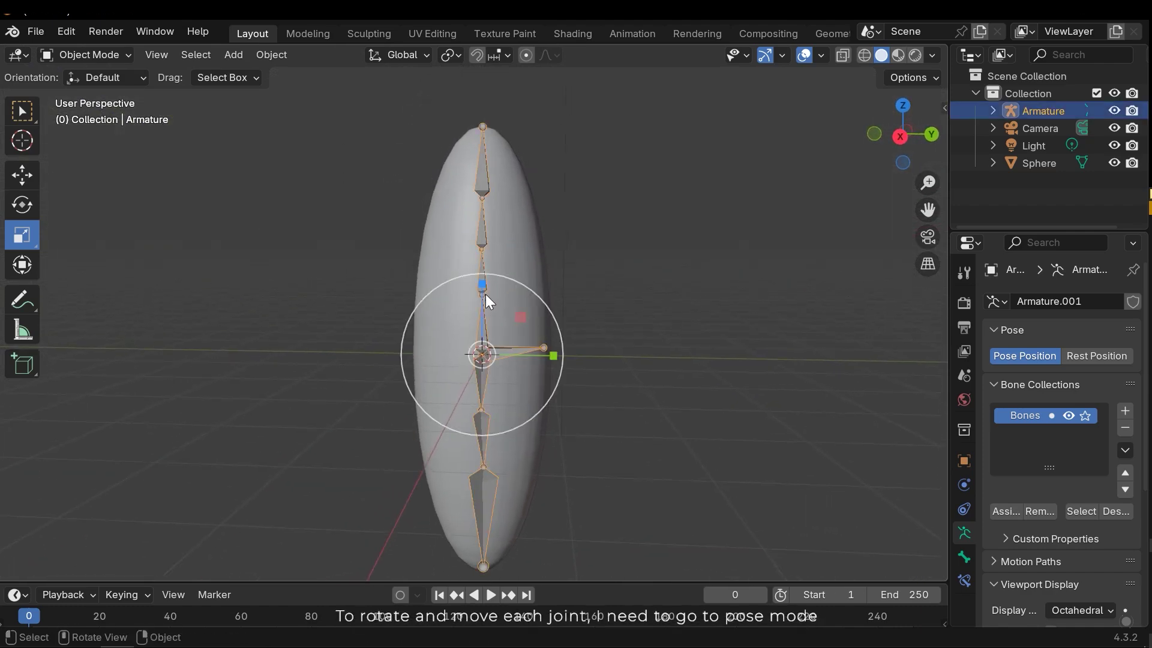
click(76, 54)
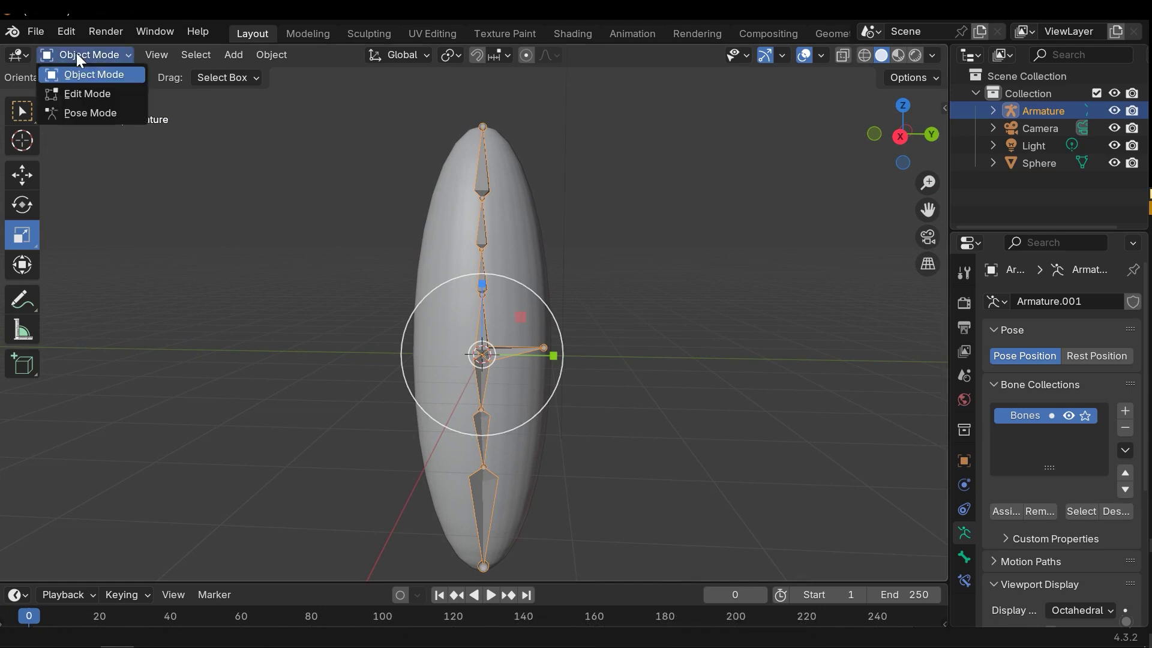
click(81, 113)
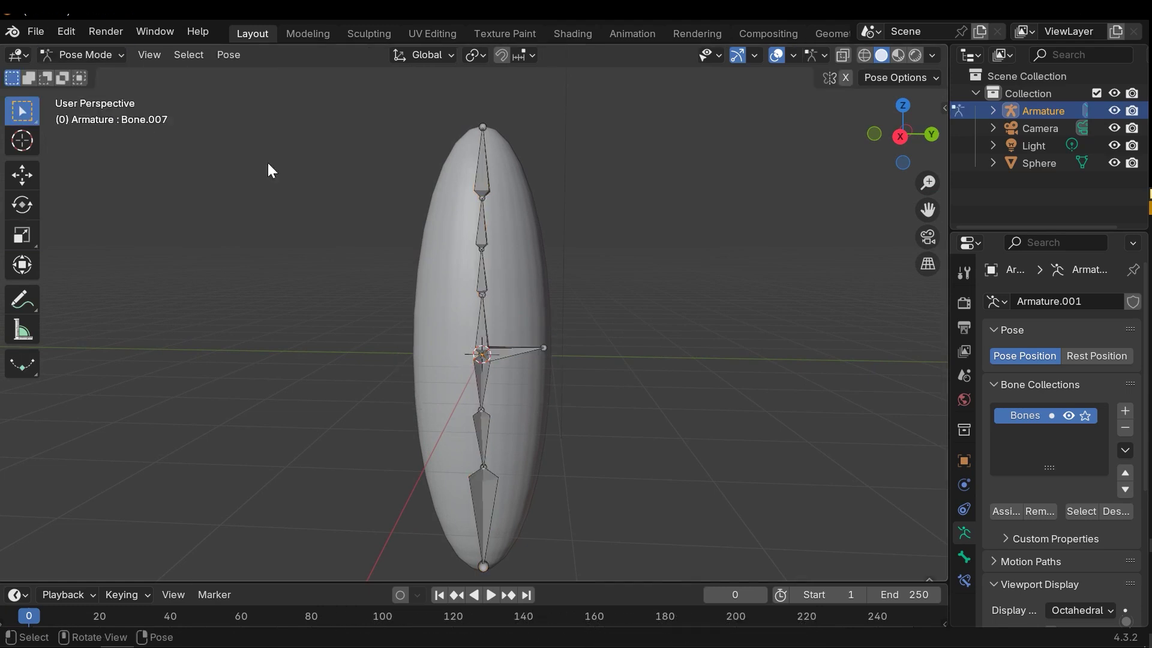
- Try rotating the second and third bones above the central joint in Pose Mode, cancelling each rotation
click(483, 282)
key(r)
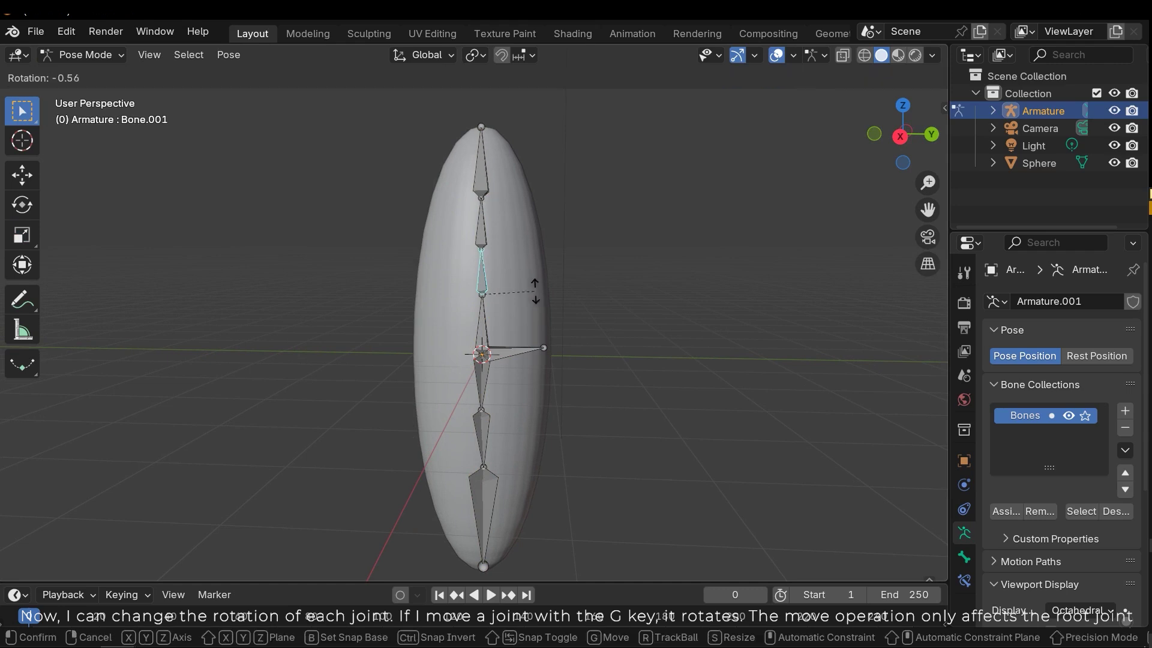
right_click(545, 278)
click(481, 224)
key(r)
right_click(491, 290)
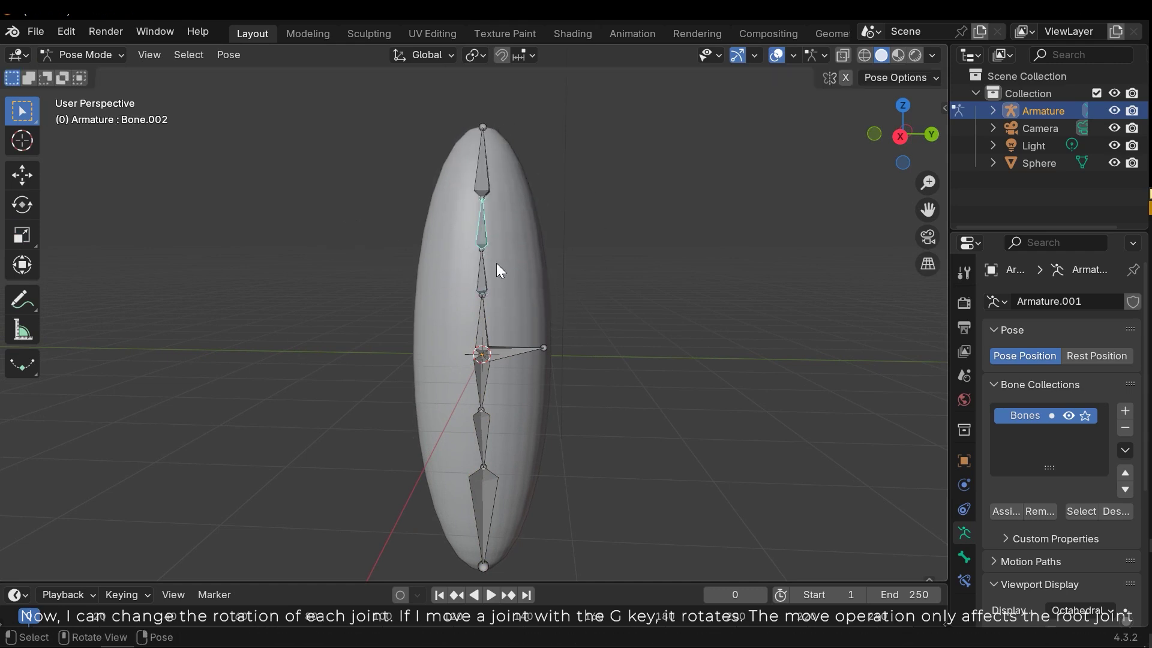
- Try moving the third, second and first bones above the central joint in Pose Mode, cancelling each move
key(g)
right_click(508, 314)
click(483, 280)
key(g)
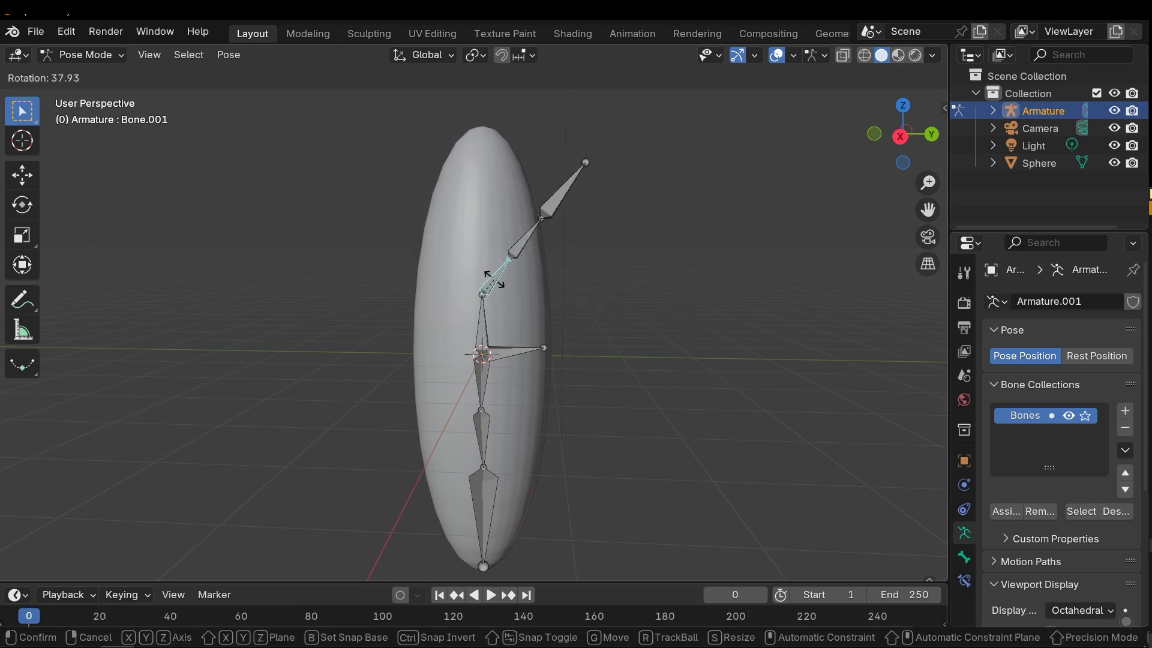
right_click(487, 327)
click(487, 330)
key(g)
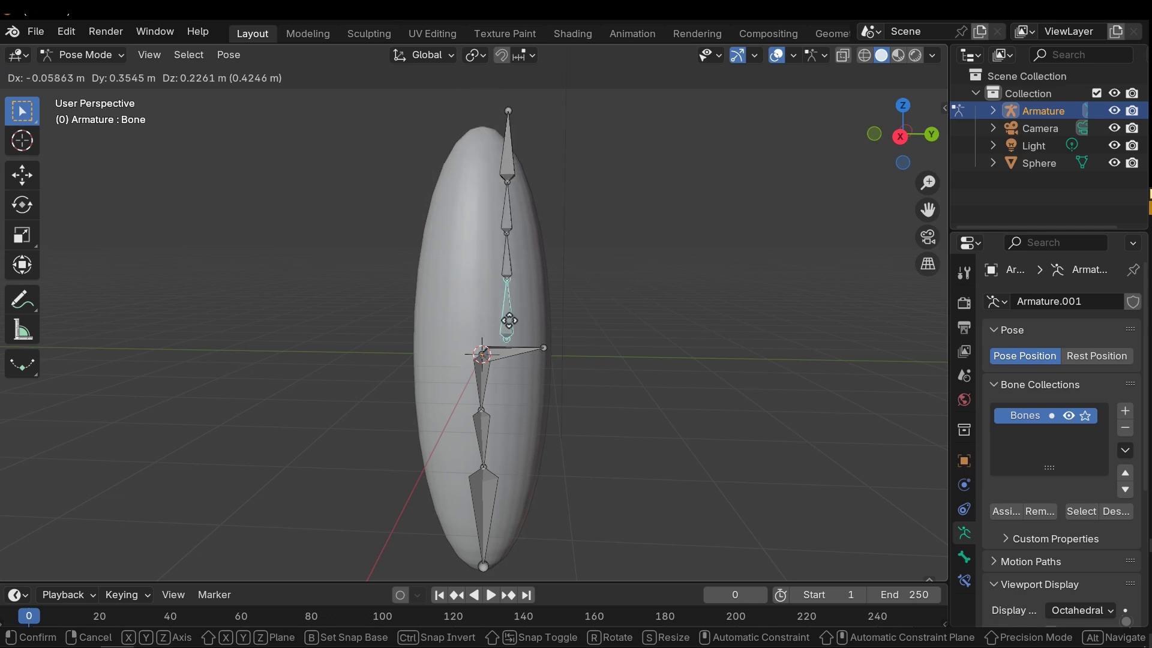
right_click(520, 318)
- Try moving the first bone below the central joint and the side bone, cancelling both moves
click(480, 377)
key(g)
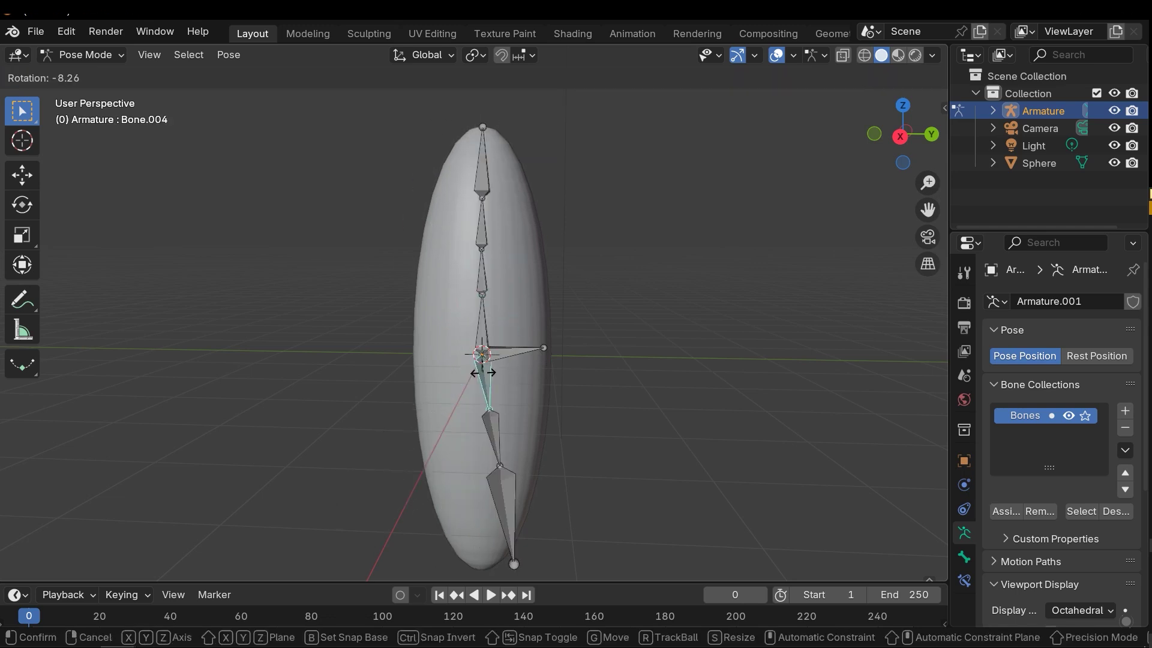
right_click(487, 373)
click(510, 353)
key(g)
right_click(553, 334)
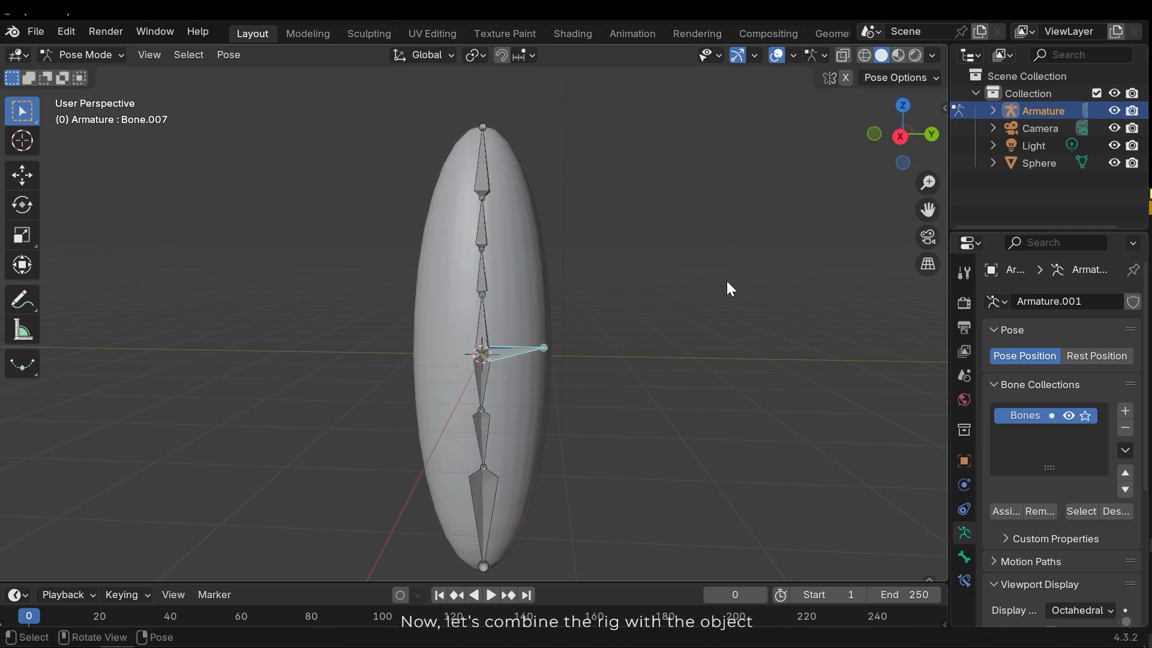
- Return to Object Mode and parent the sphere to the armature with automatic weights
click(72, 56)
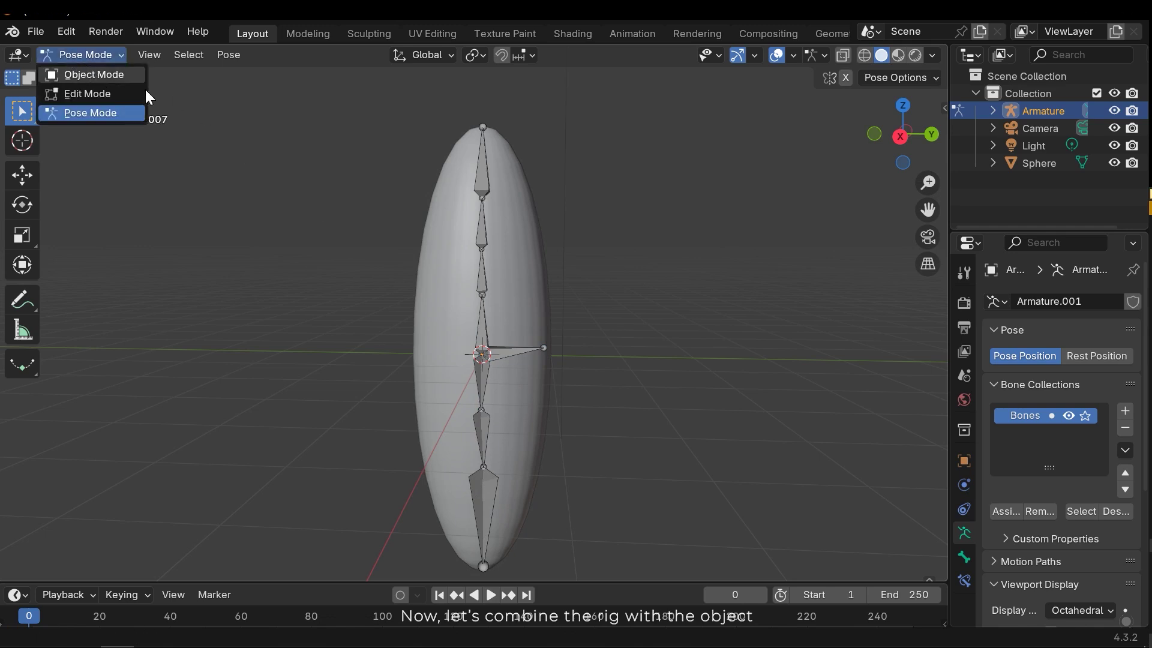
click(123, 76)
click(264, 153)
click(526, 308)
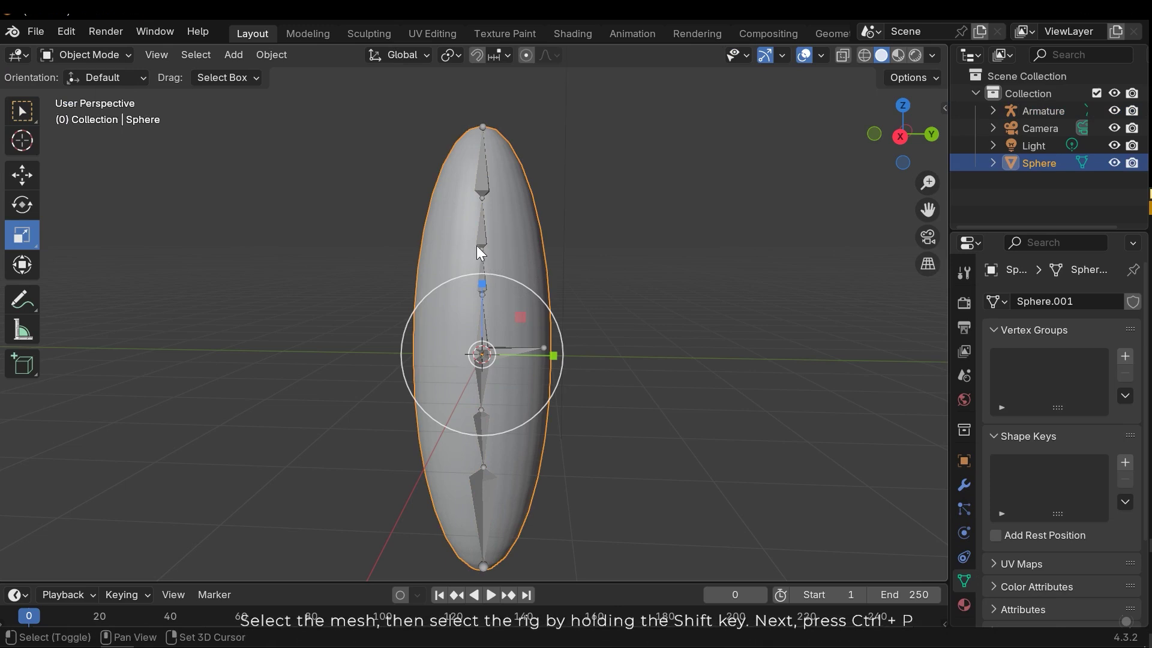
shift+click(481, 262)
key(ctrl+p)
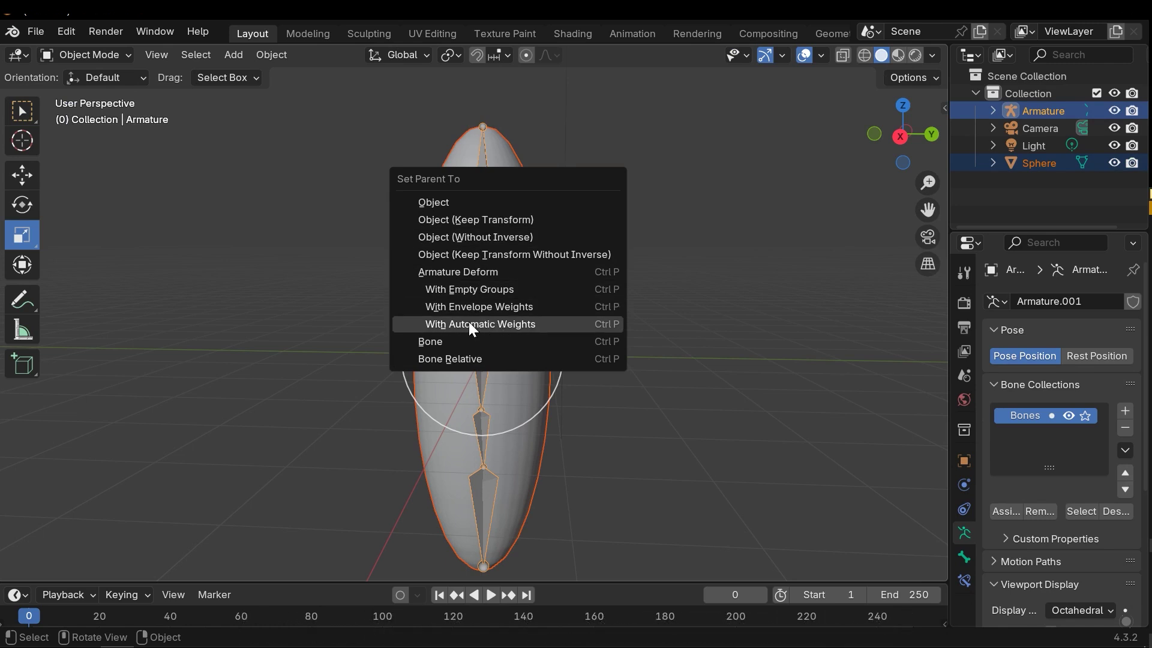
click(483, 323)
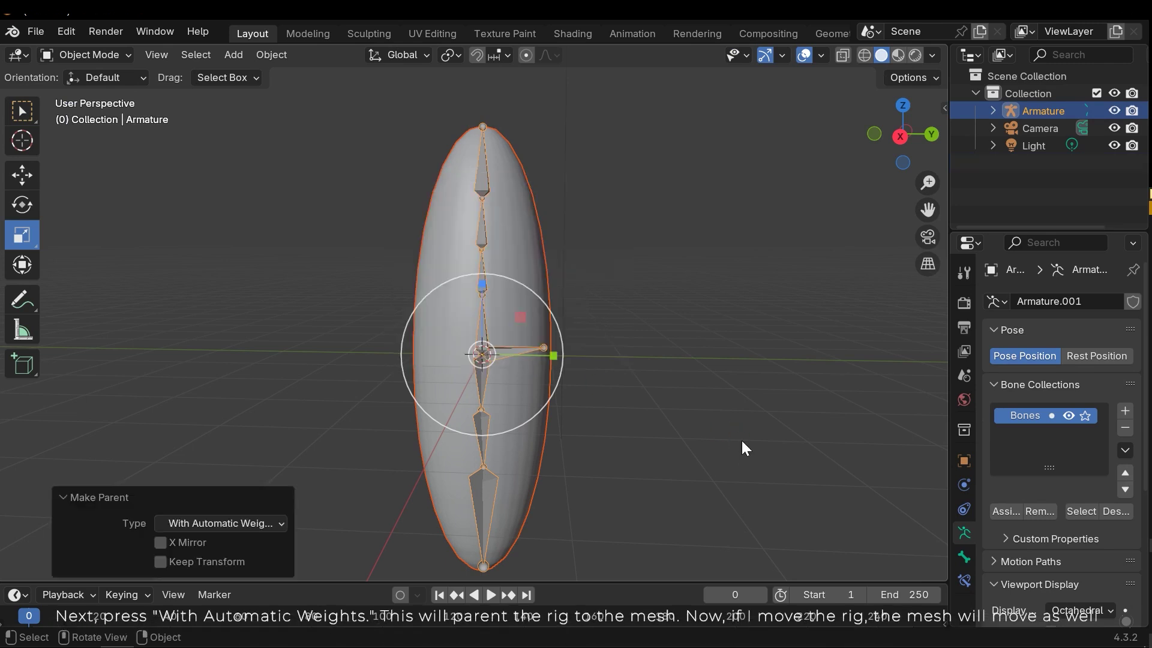
- Select only the armature and try rotating it in Object Mode, cancelling each rotation
click(648, 382)
click(491, 279)
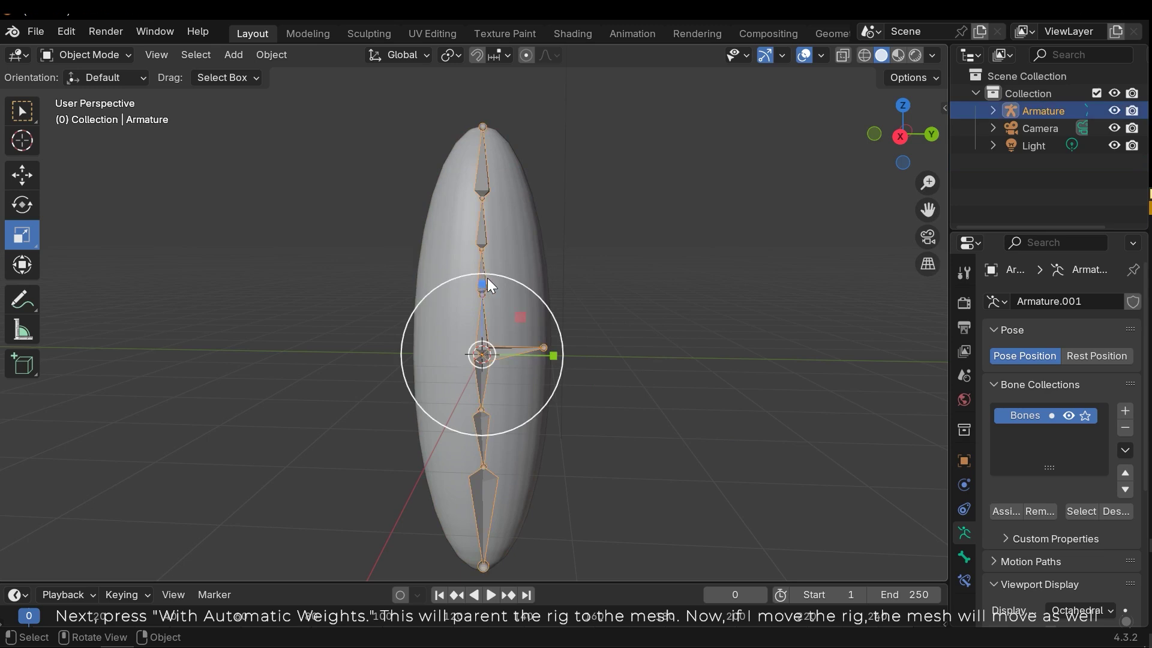
key(r)
right_click(494, 258)
key(r)
right_click(505, 273)
- Switch the armature to Pose Mode and try rotating the third bone above the central joint, cancelling the rotation
click(86, 55)
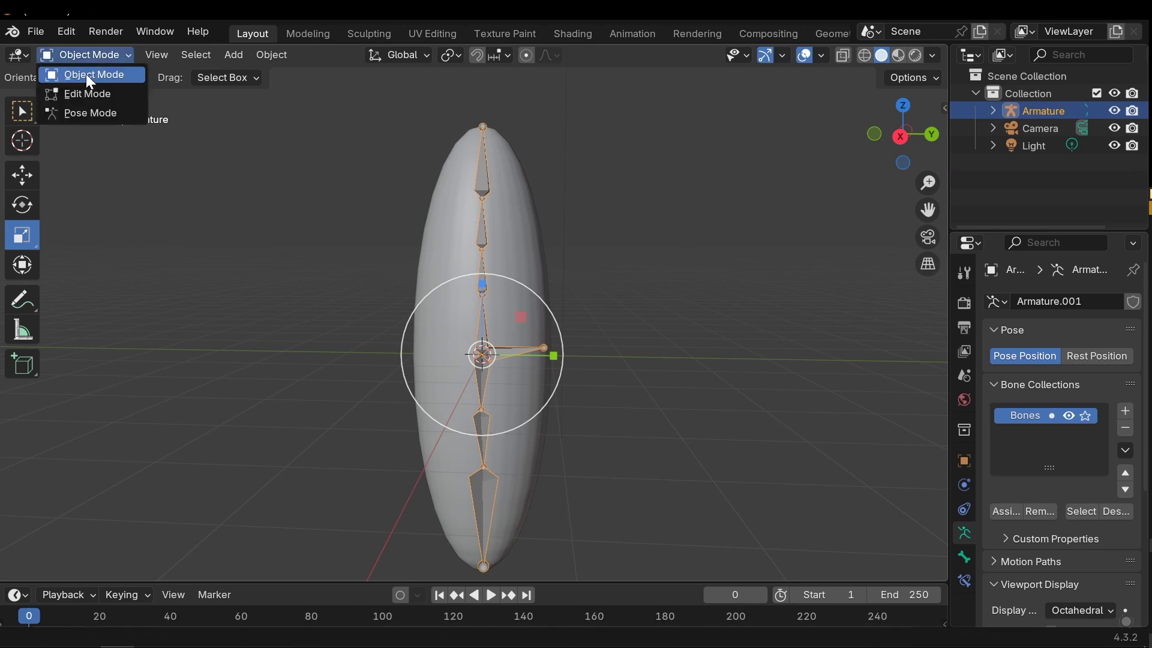
click(75, 109)
click(484, 232)
key(r)
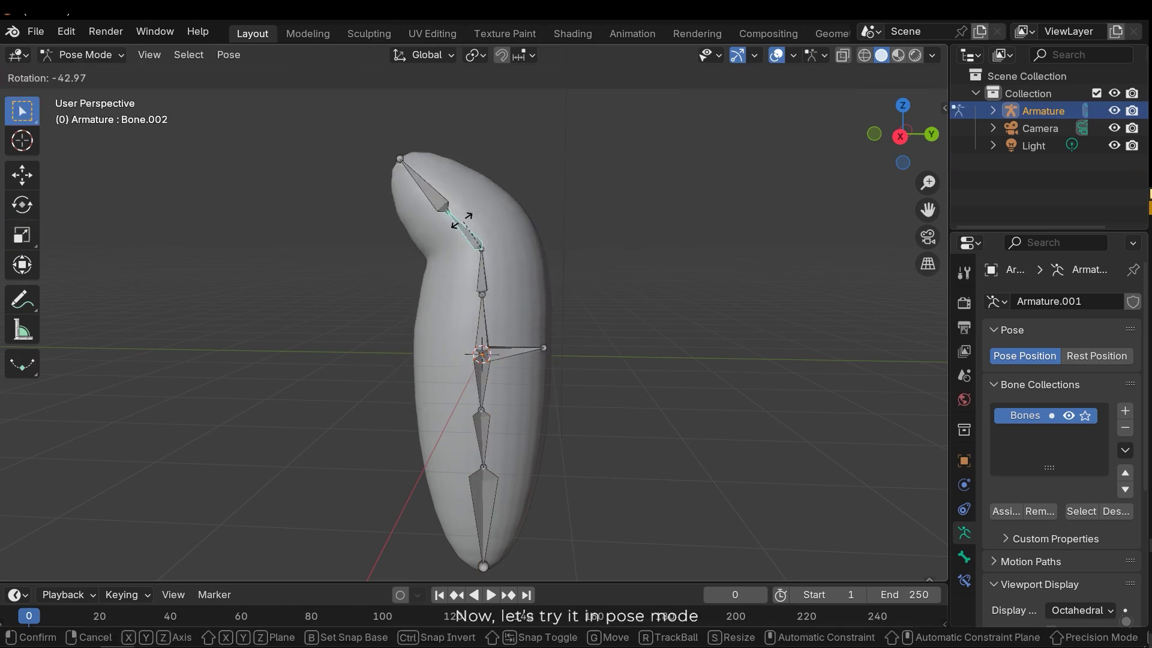
right_click(480, 249)
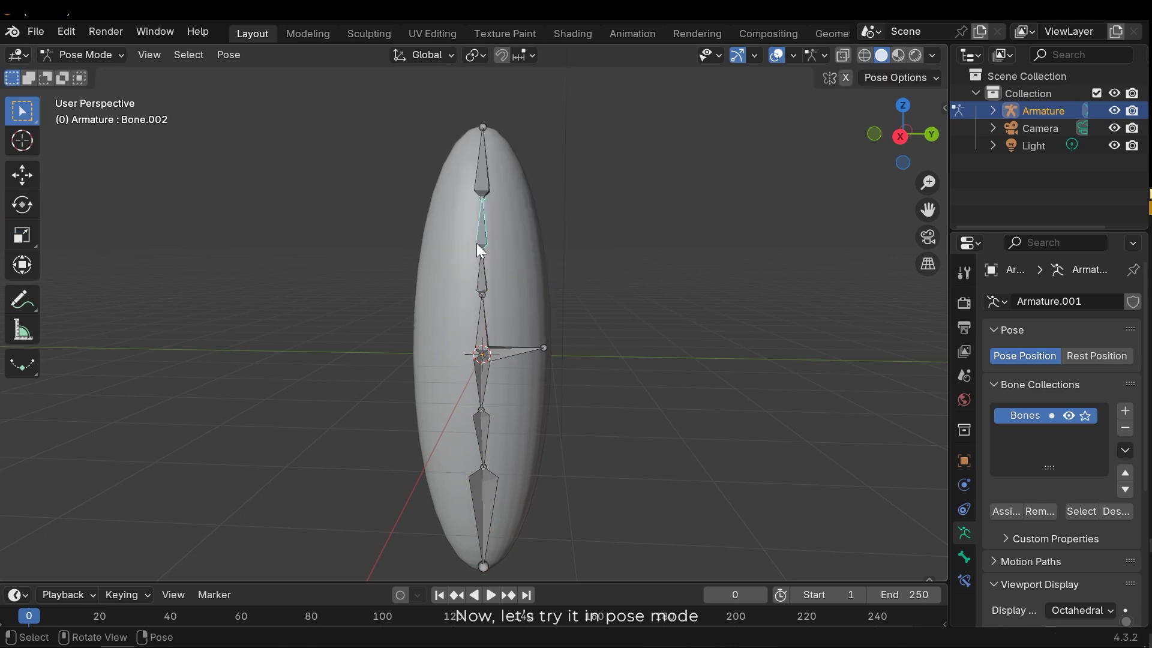
- Try rotating the second bone above the central joint and the bones at that joint, cancelling each rotation
click(485, 281)
key(r)
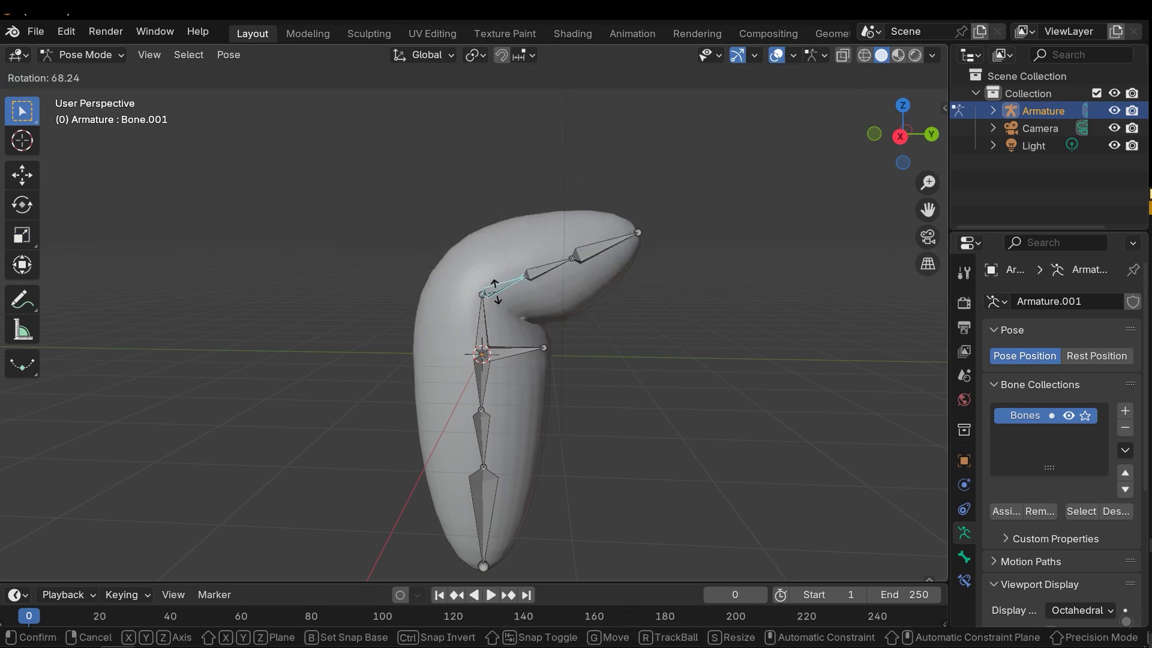
right_click(528, 225)
key(r)
right_click(459, 381)
click(484, 362)
key(r)
right_click(485, 347)
click(484, 347)
key(r)
right_click(488, 354)
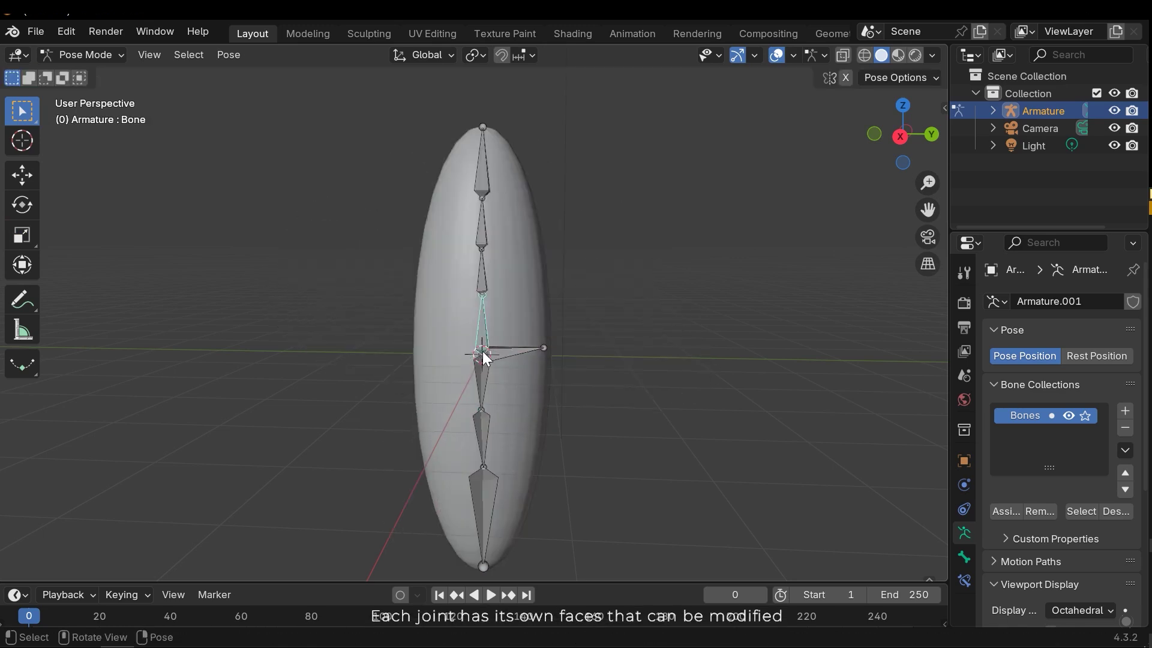
- Test rotations down to the chain's lowest bone, cancelling each one, and deselect all bones
key(r)
right_click(504, 450)
key(r)
right_click(534, 467)
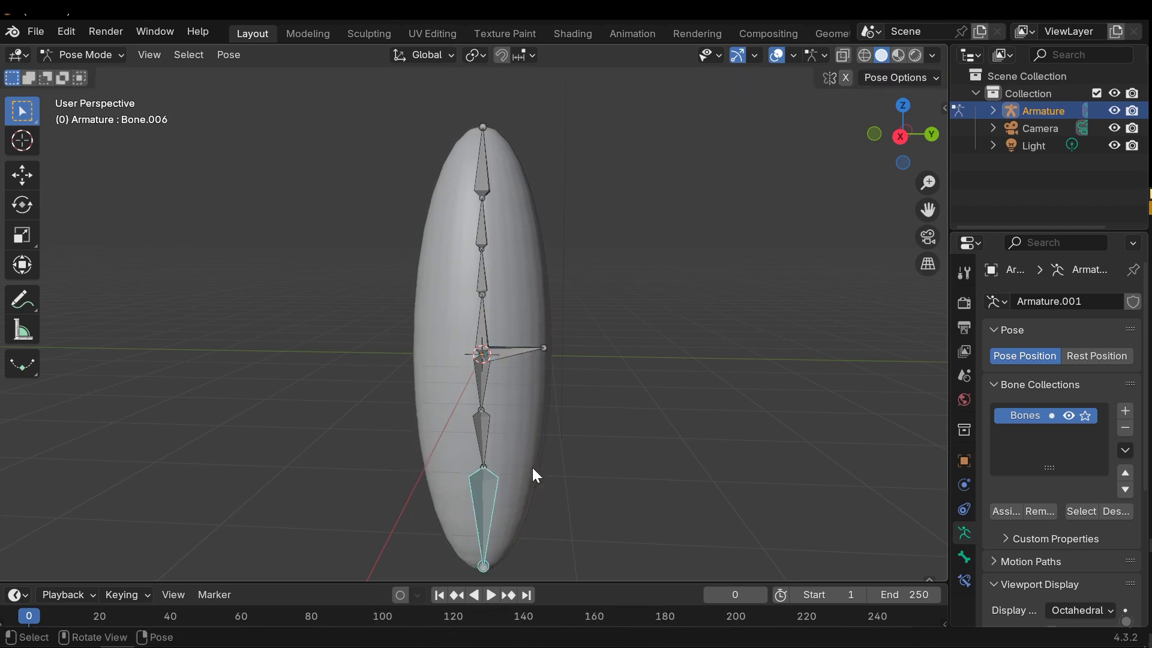
middle_drag(681, 327, 666, 328)
click(683, 315)
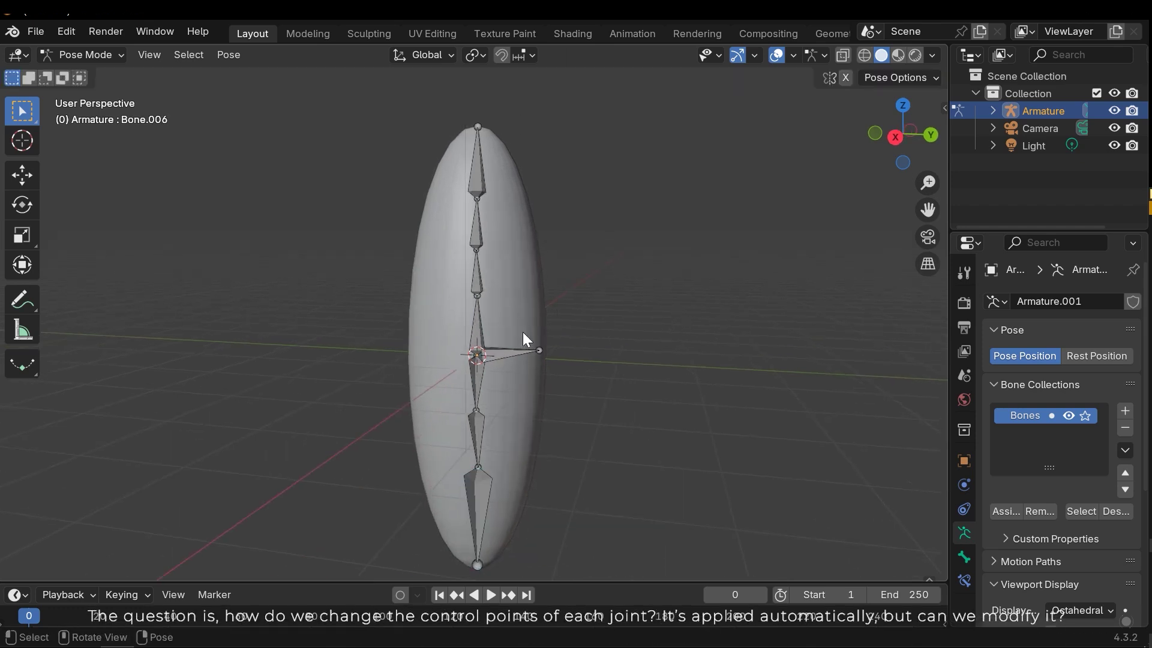
- Return to Object Mode and select the sphere mesh
click(84, 55)
click(82, 72)
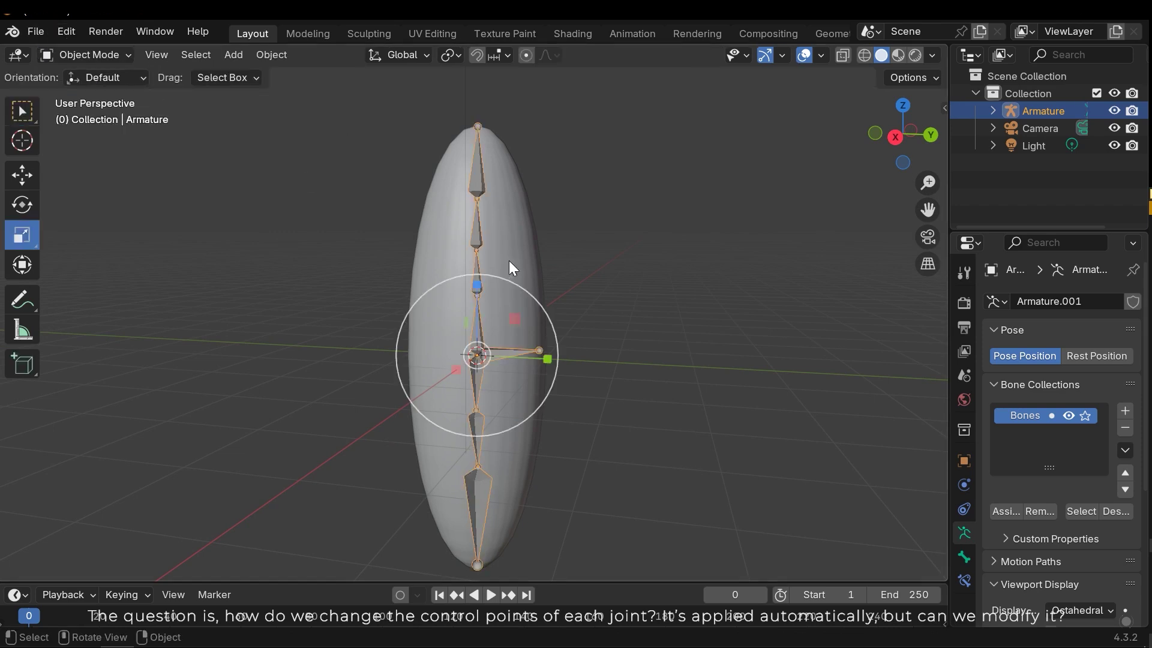
click(508, 262)
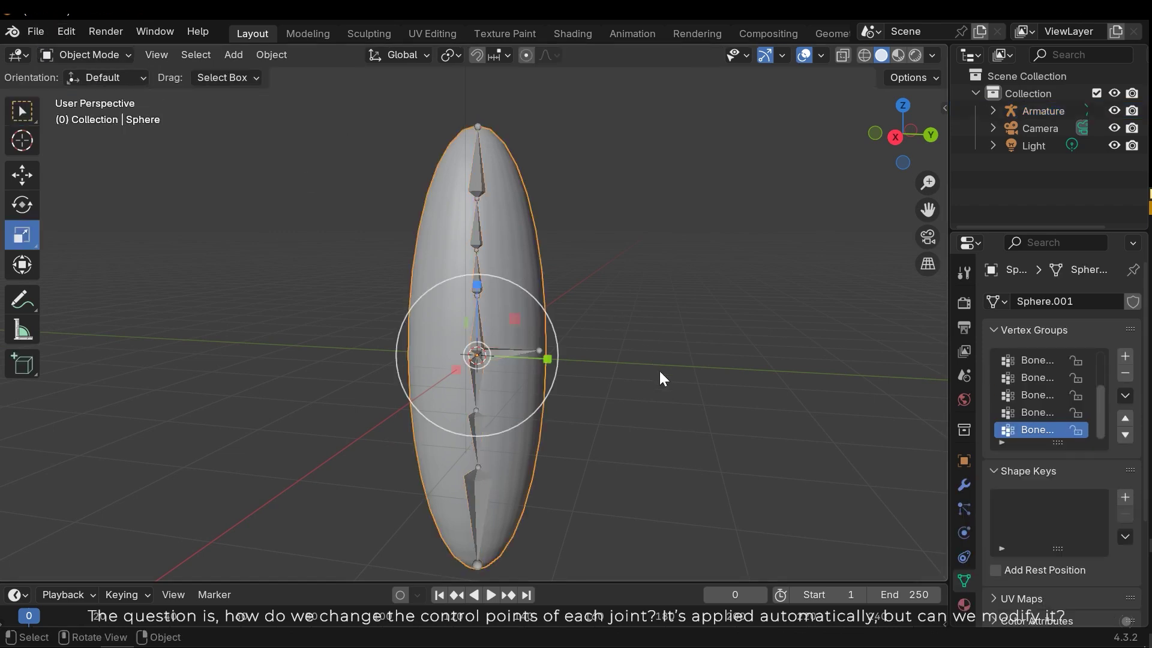
- Display the sphere's vertex groups in its object data properties and widen the properties area so their full names are readable
click(964, 533)
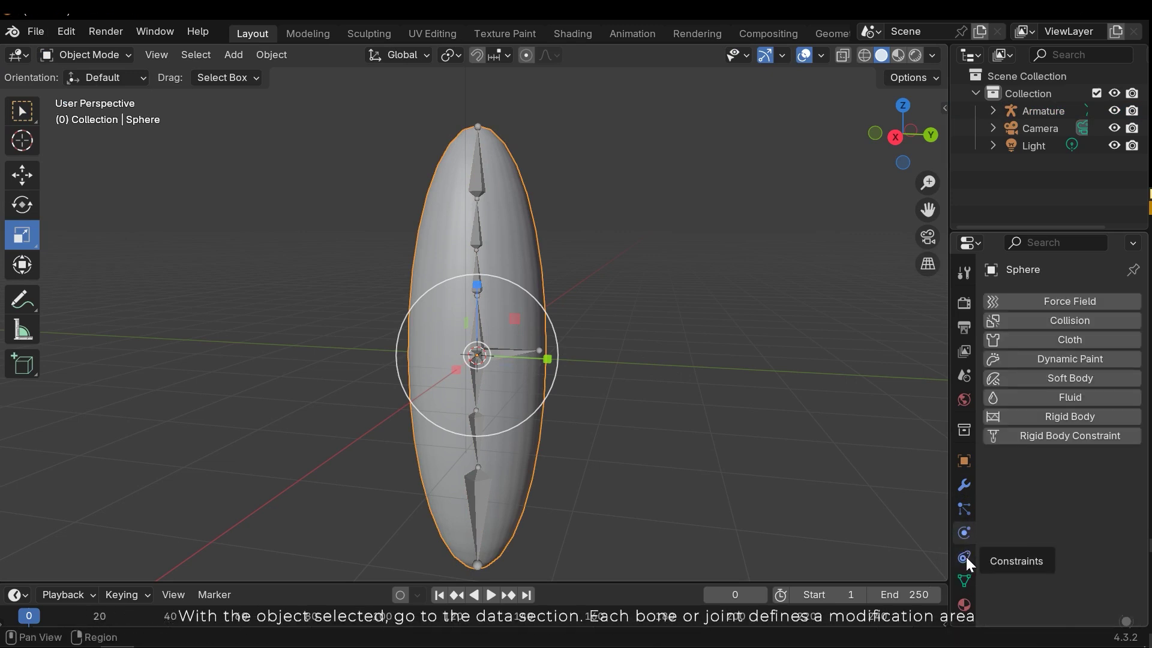
click(964, 580)
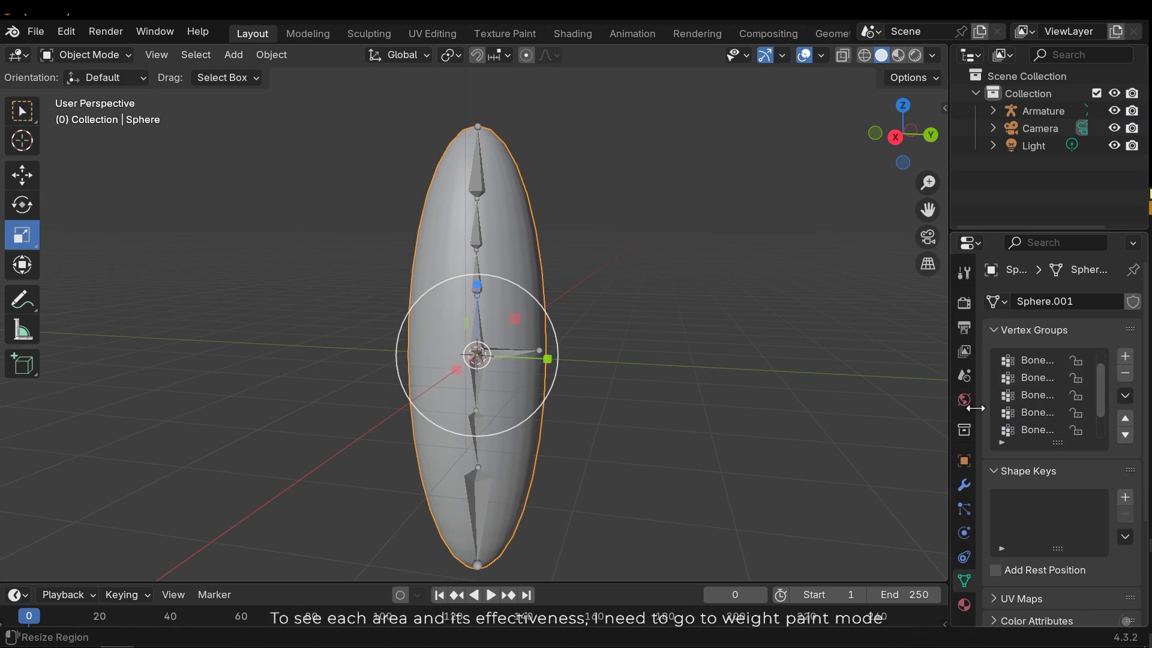
drag(977, 406, 894, 414)
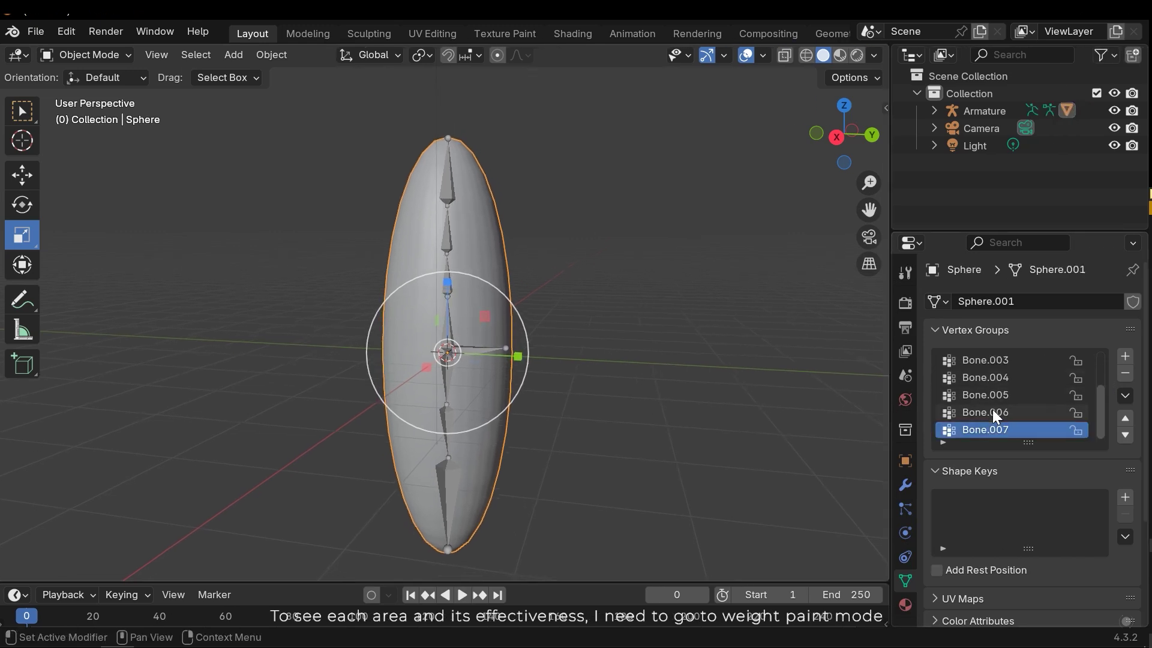
scroll(988, 416, up, 3)
- Switch the sphere to Weight Paint mode and inspect the side bone's weights around the mesh
middle_drag(408, 222, 416, 225)
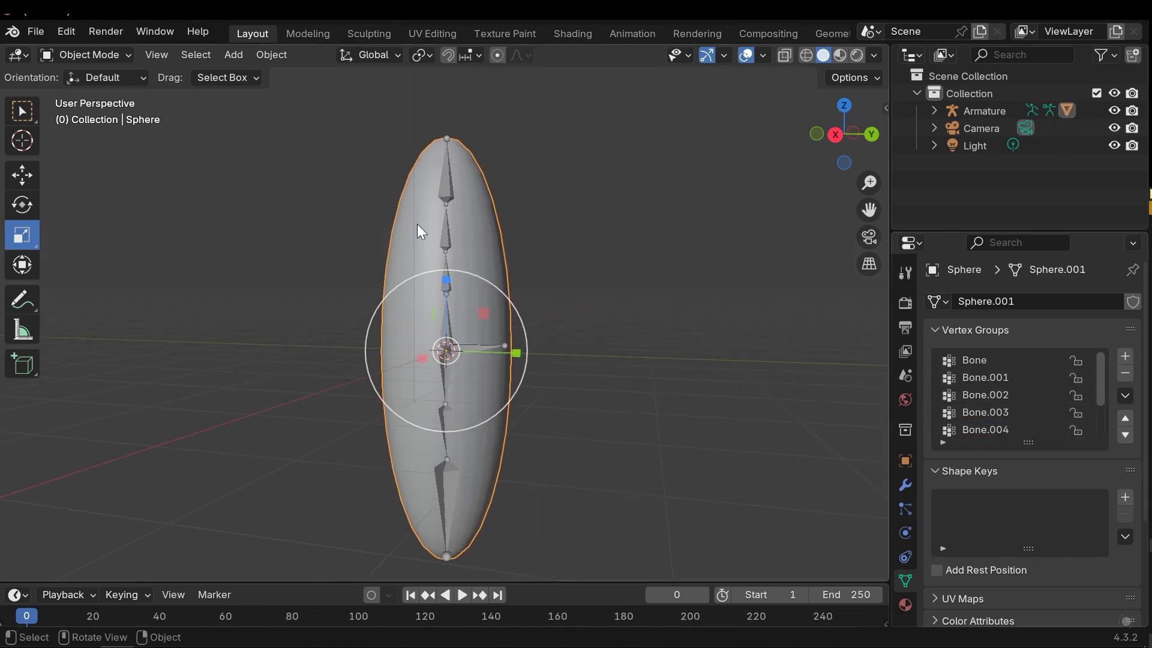
click(81, 57)
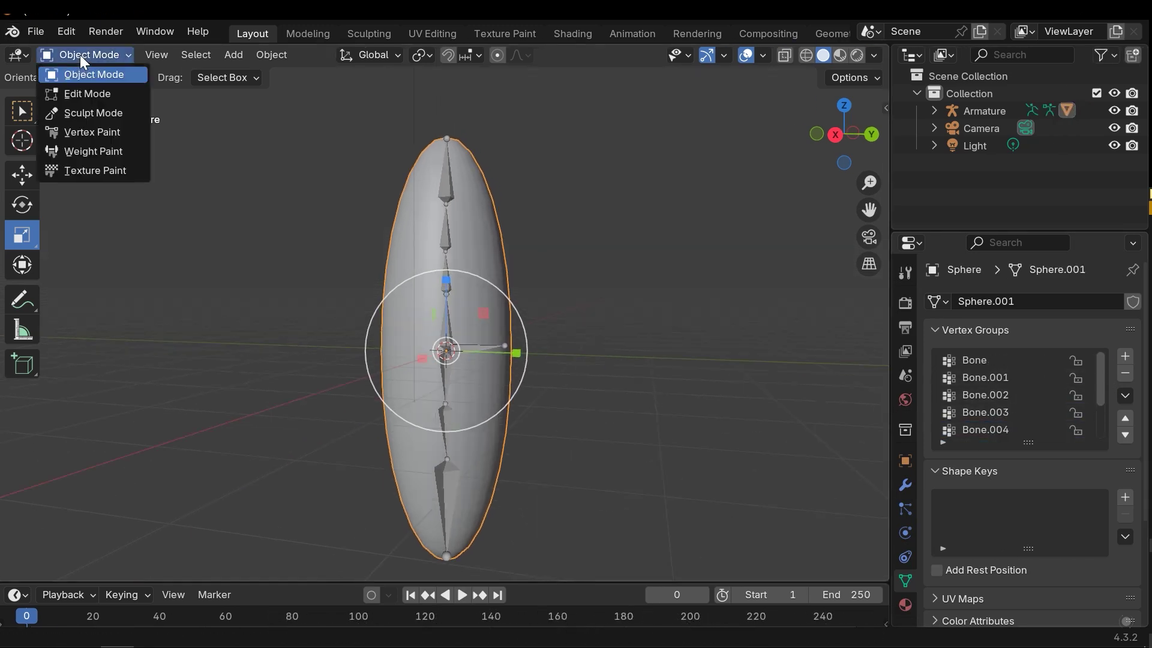
click(95, 151)
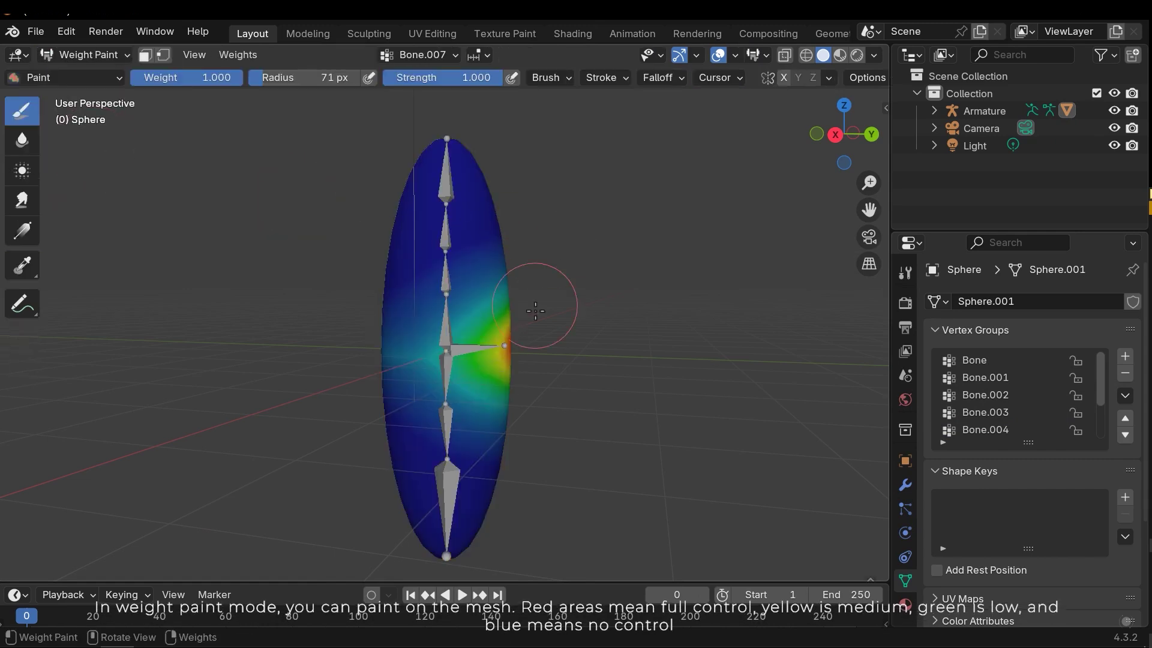
mouse_move(540, 317)
middle_down()
mouse_move(480, 330)
mouse_move(524, 335)
mouse_move(531, 366)
mouse_move(442, 360)
middle_up()
mouse_move(433, 406)
middle_down()
mouse_move(456, 384)
mouse_move(509, 383)
middle_up()
- Examine the weight distribution of the vertex groups Bone.006, Bone.005, Bone.004, Bone.001, Bone.002 and Bone.003
click(990, 413)
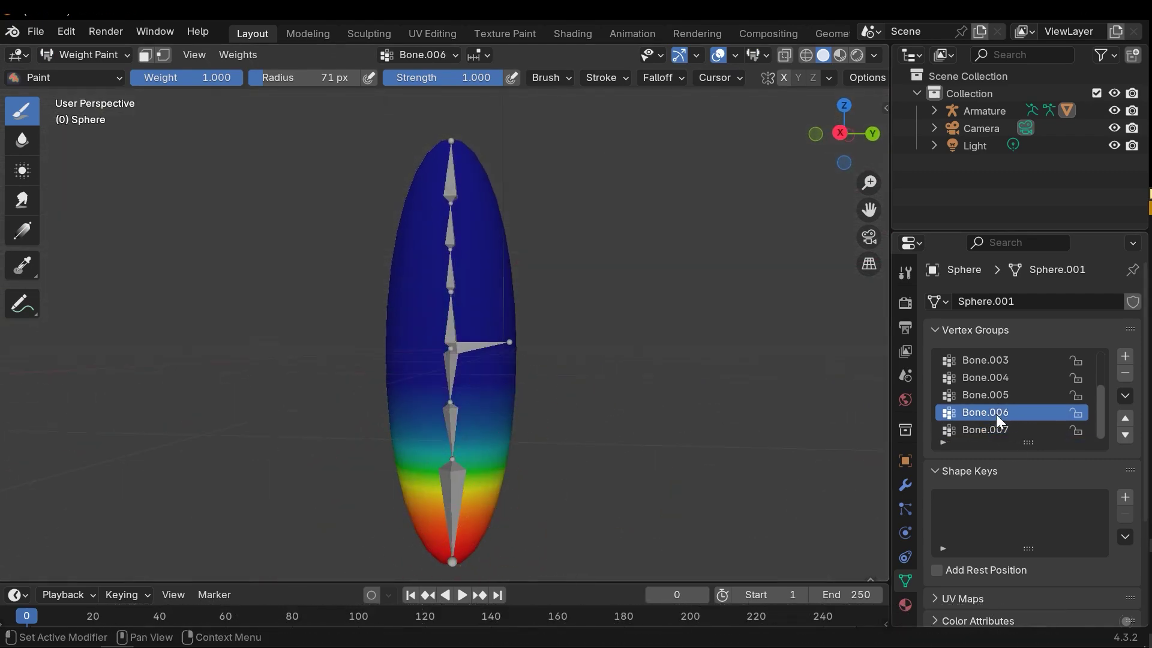
click(987, 394)
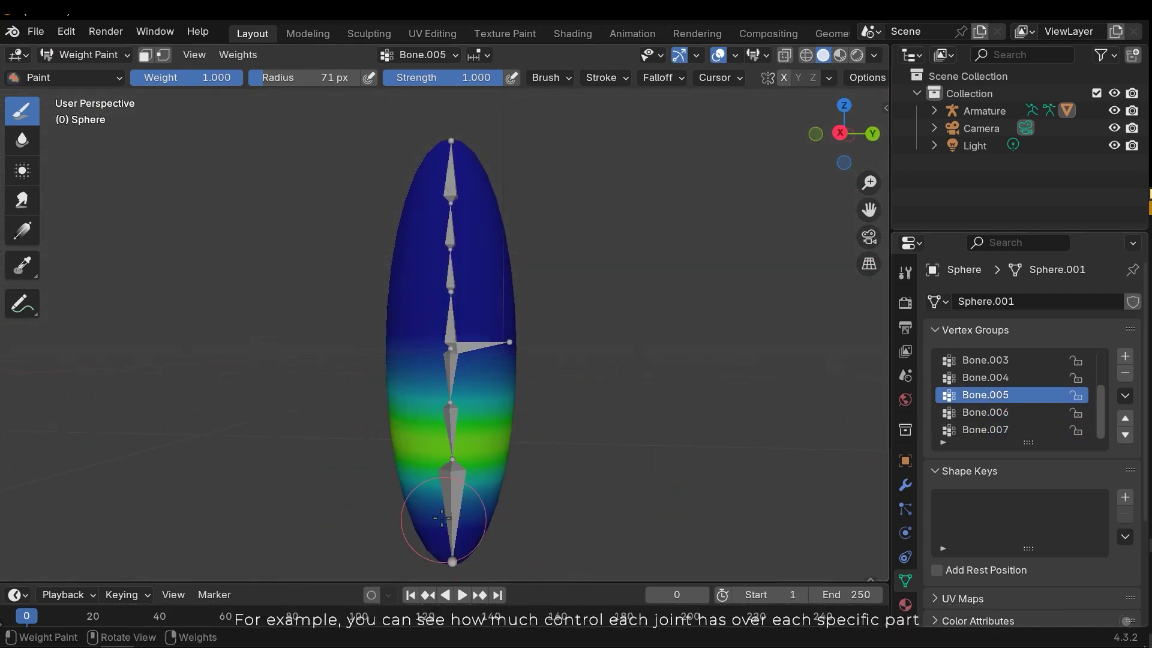
click(989, 378)
scroll(1019, 396, up, 3)
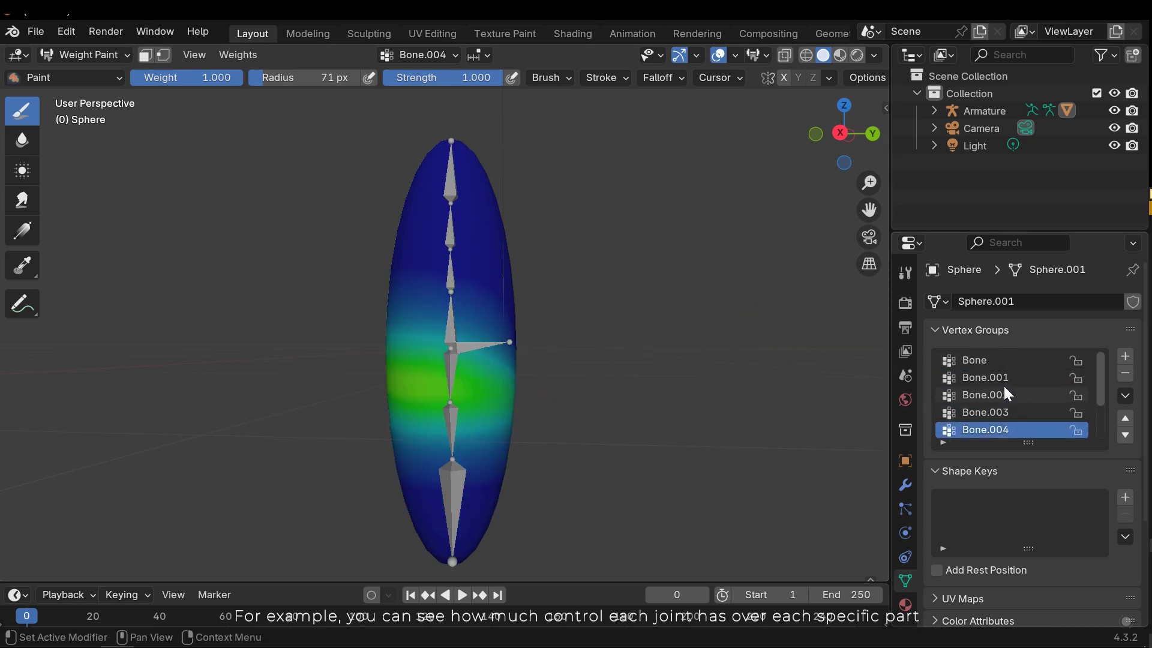
click(1003, 383)
middle_drag(470, 250, 480, 251)
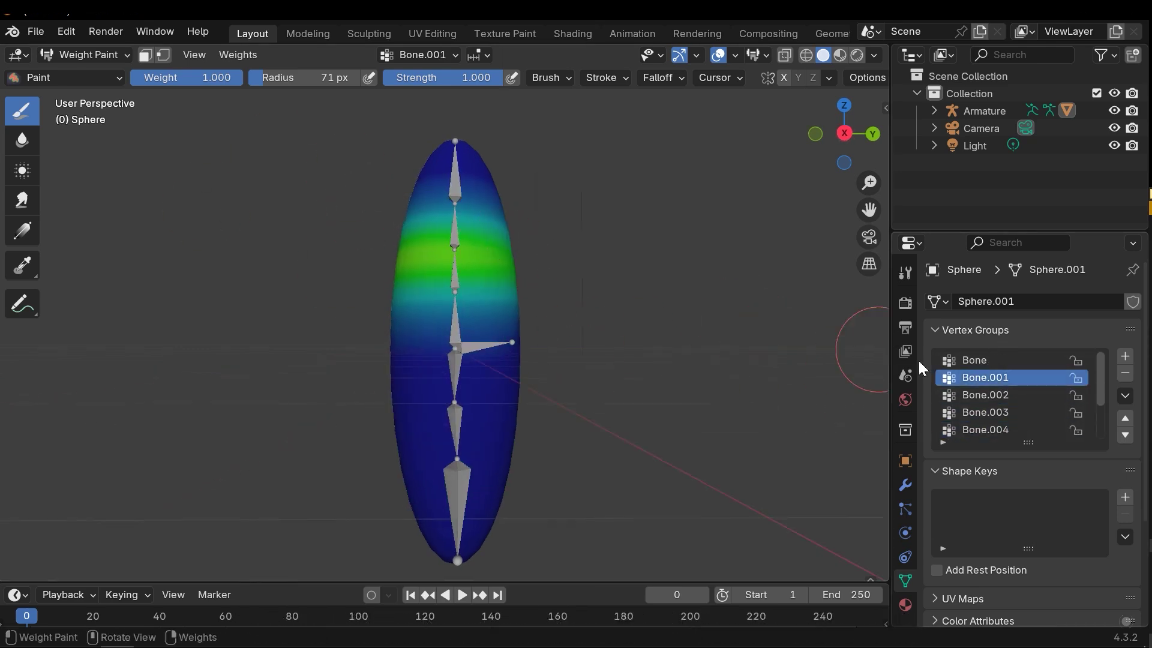
click(995, 393)
middle_drag(608, 274, 456, 312)
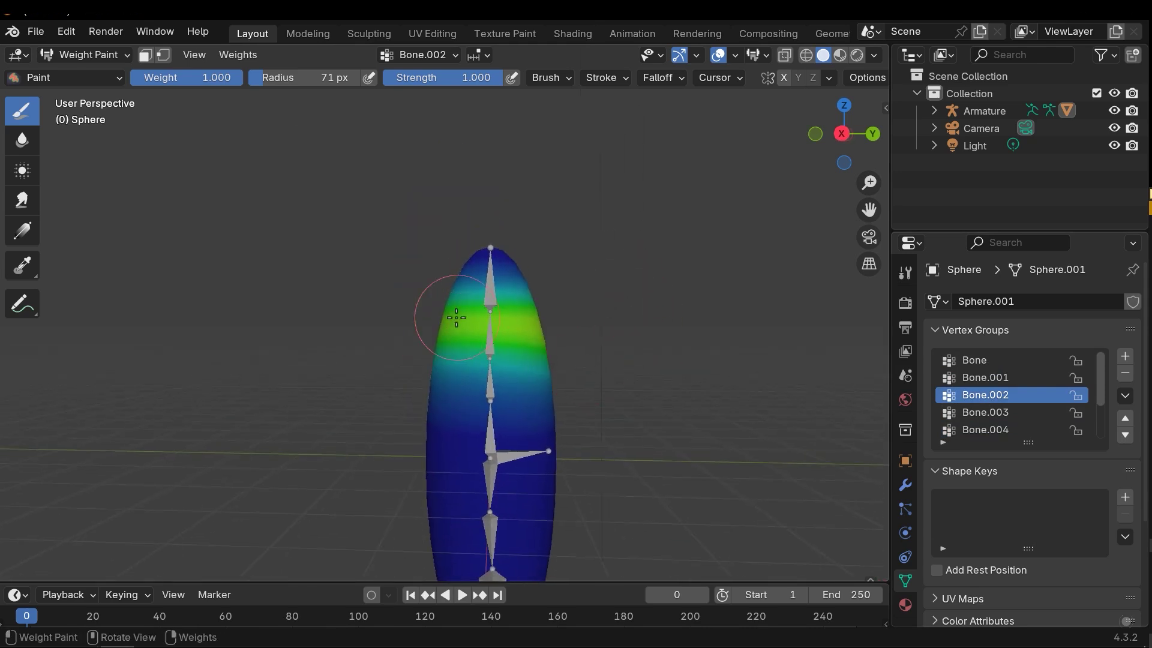
click(990, 410)
- Paint weight 1.000 for vertex group Bone.002 with an 82 px brush radius, from the sphere's upper part down past the central joint
click(991, 393)
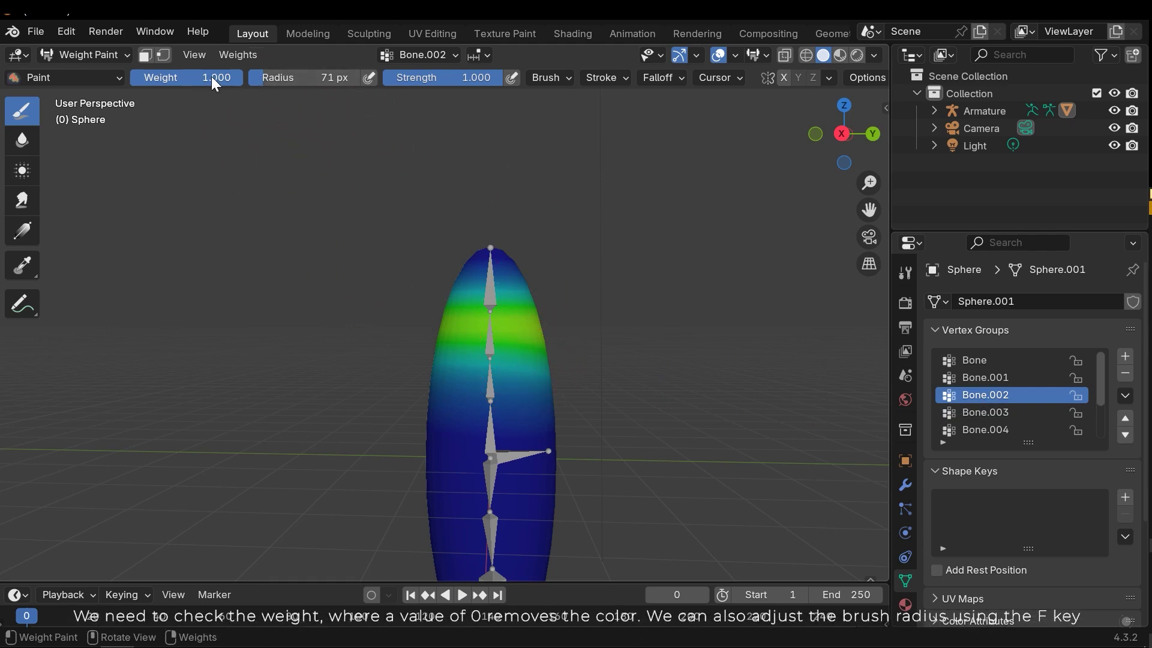
mouse_move(211, 76)
mouse_down()
mouse_move(170, 76)
mouse_move(212, 77)
mouse_up()
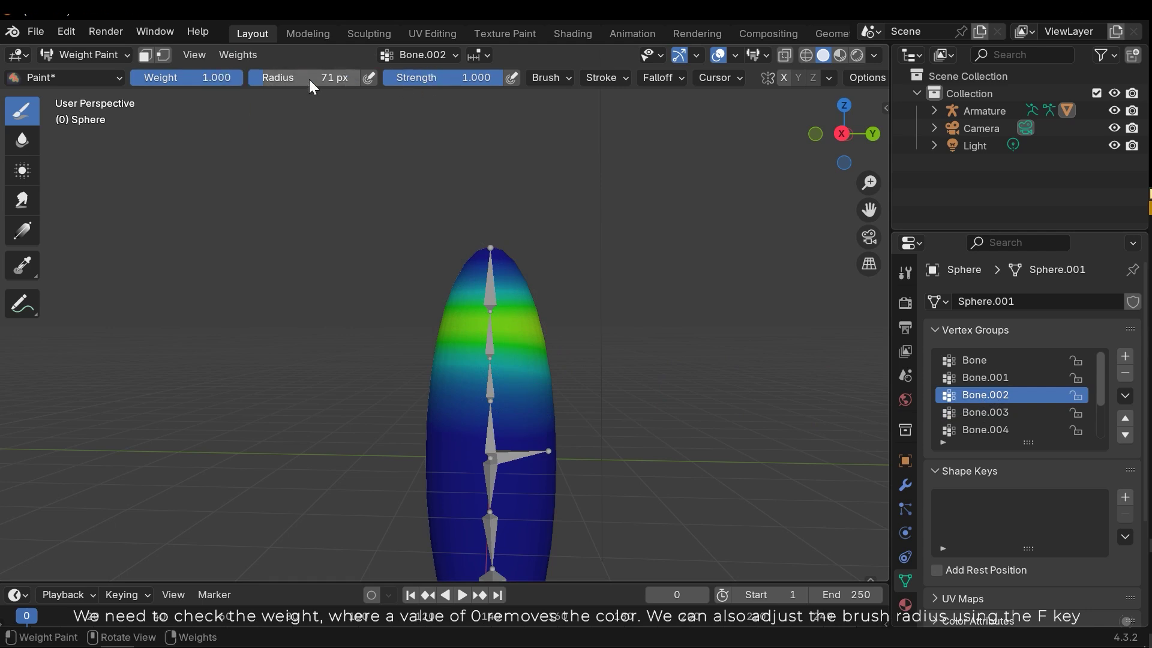
key(f)
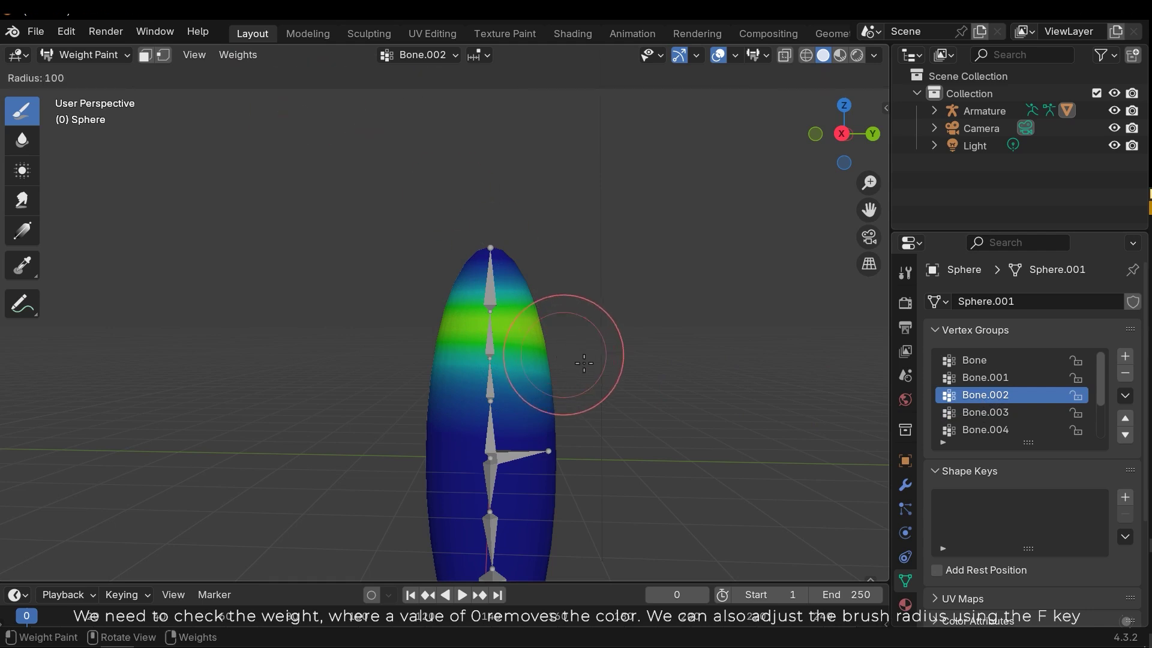
click(586, 366)
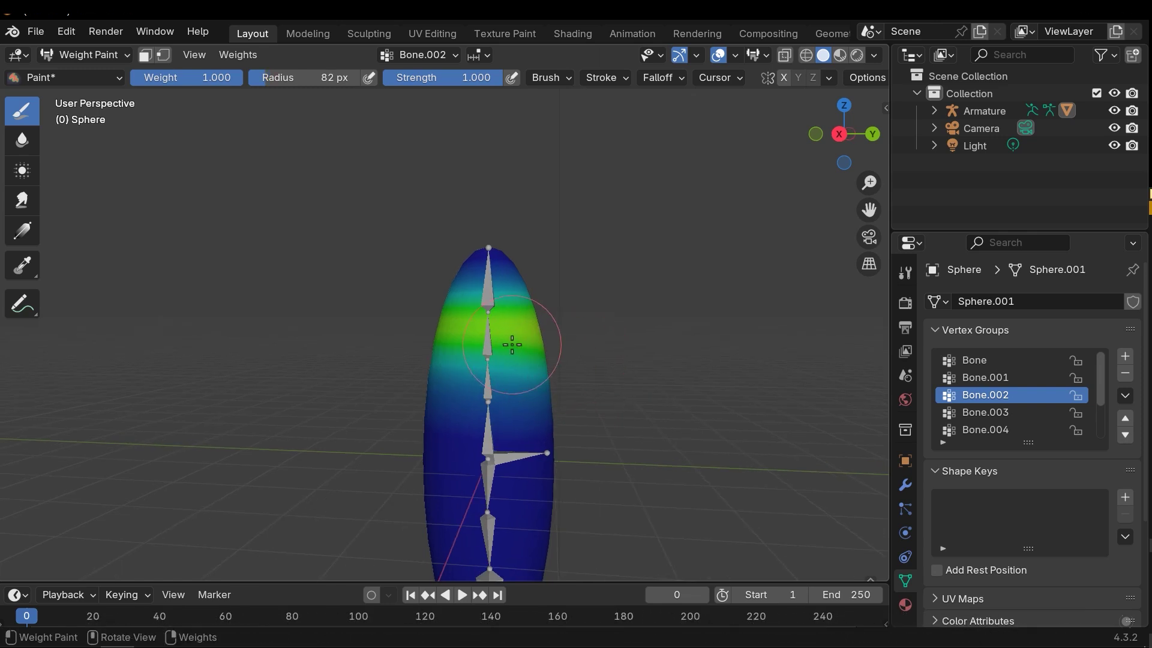
mouse_move(501, 341)
mouse_down()
mouse_move(416, 334)
mouse_move(447, 354)
mouse_move(516, 364)
mouse_move(449, 444)
mouse_move(458, 471)
mouse_up()
middle_drag(437, 386, 438, 406)
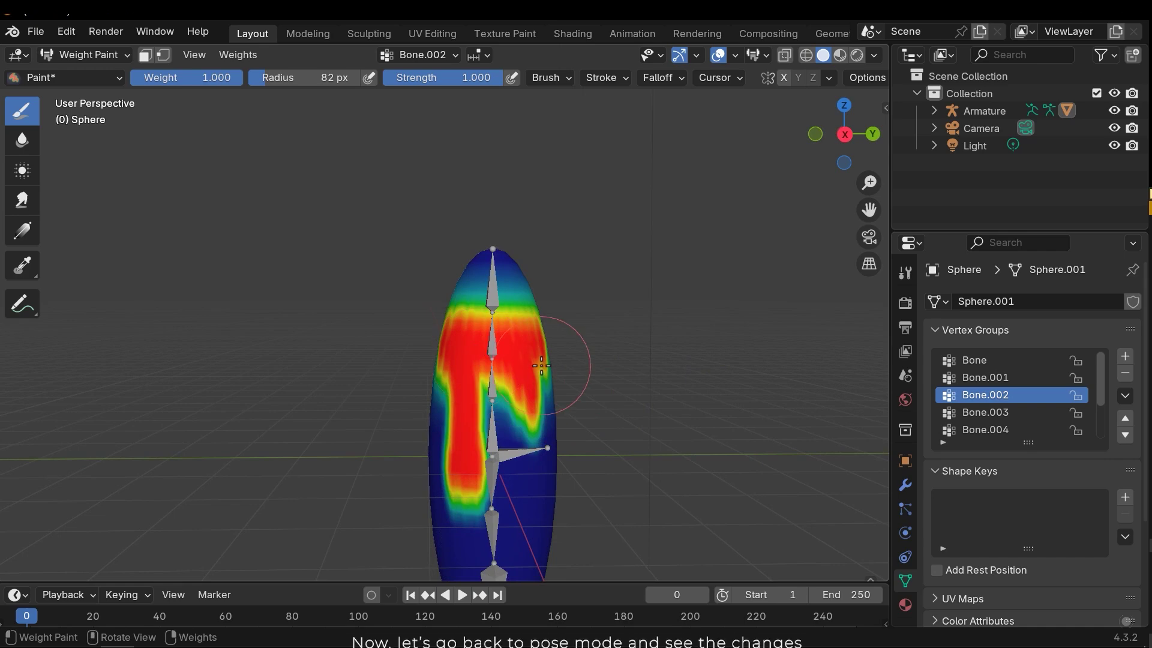
- Leave weight painting for Object Mode, select the armature and switch it to Pose Mode
key(Tab)
click(109, 57)
click(147, 74)
click(595, 277)
middle_drag(560, 347, 488, 376)
click(487, 377)
click(102, 61)
click(84, 113)
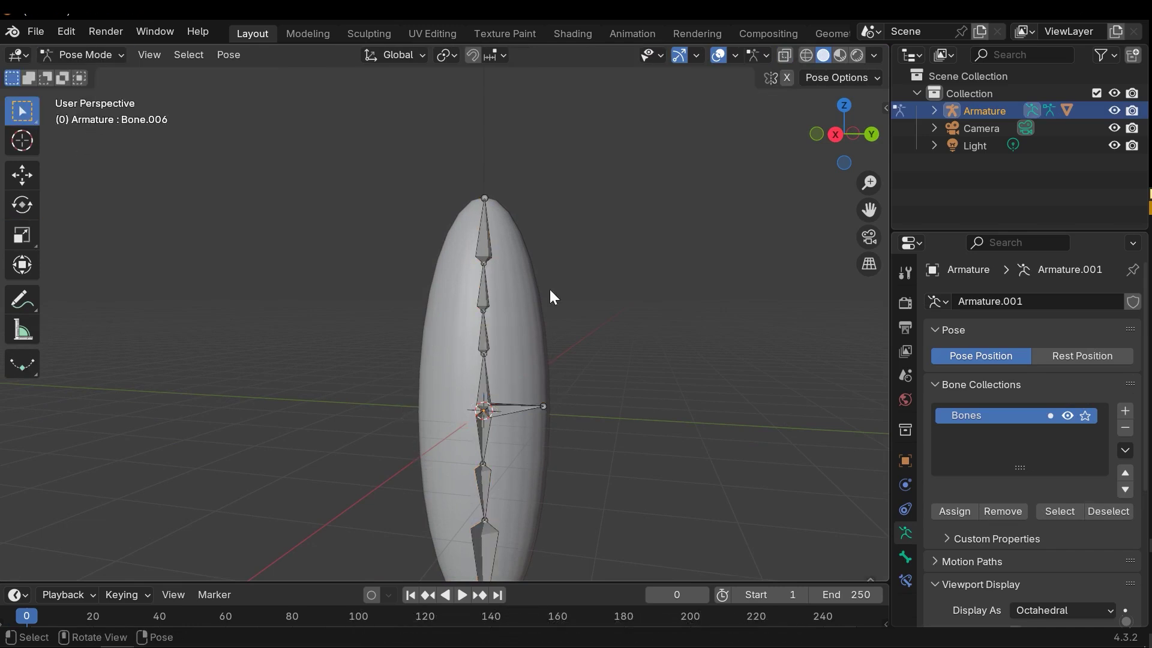
- Test the repainted weights by rotating Bone.002 to 398° about the view axis, and undo the rotation
middle_drag(583, 303, 508, 364)
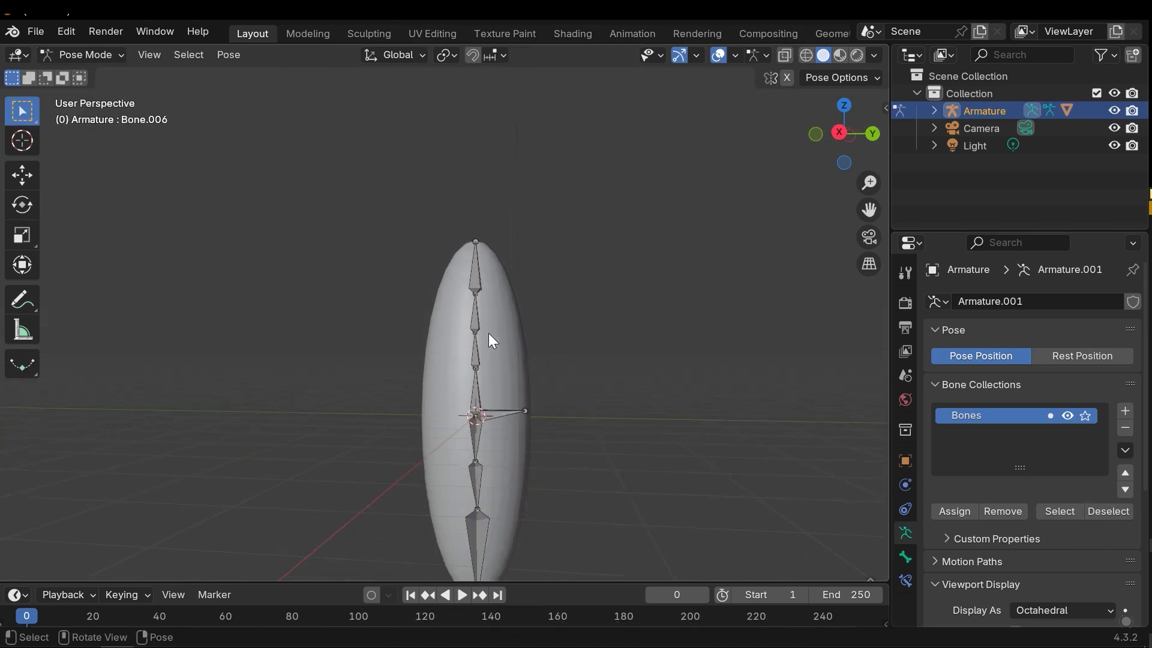
key(r)
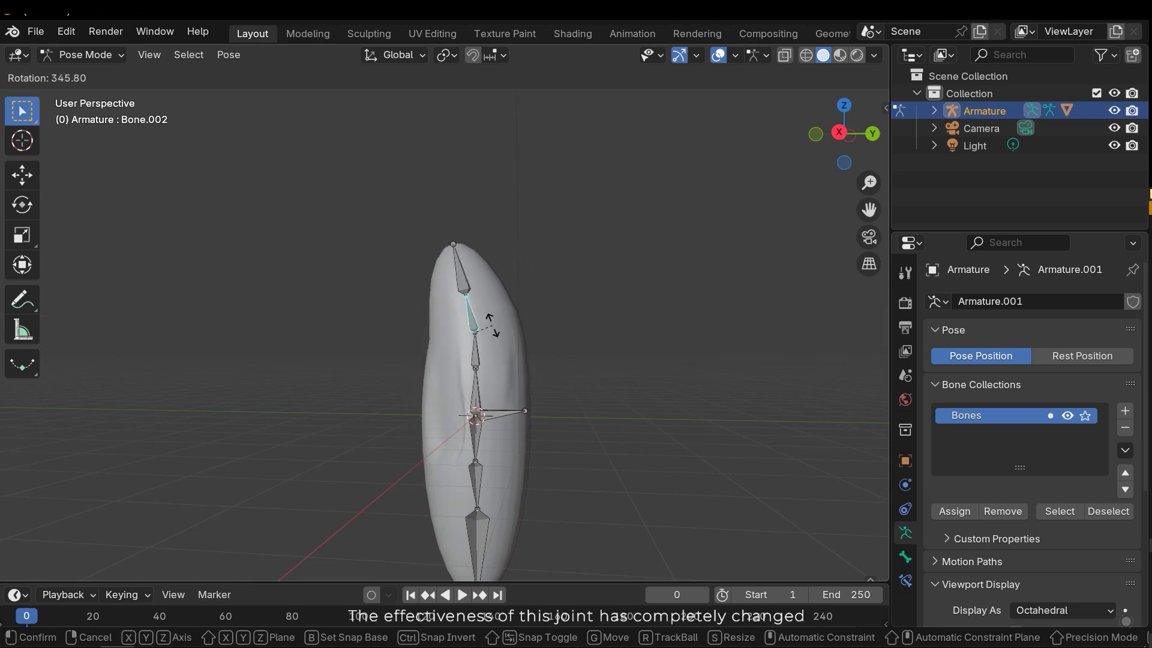
click(564, 381)
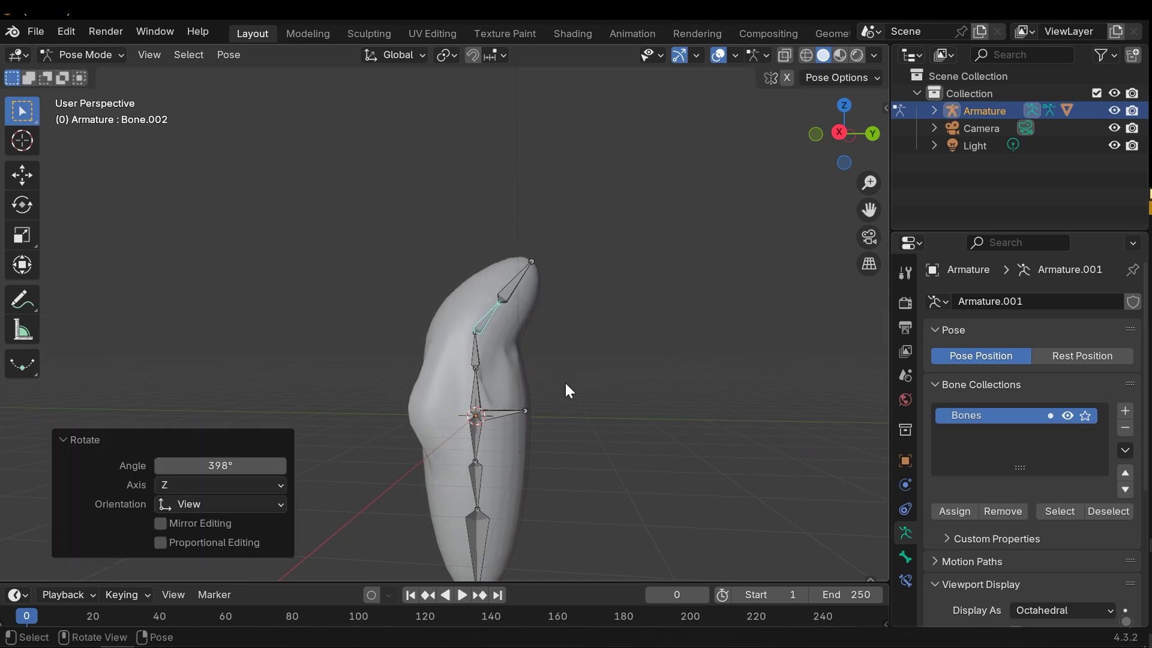
middle_drag(565, 383, 534, 399)
key(ctrl+z)
middle_drag(509, 351, 463, 355)
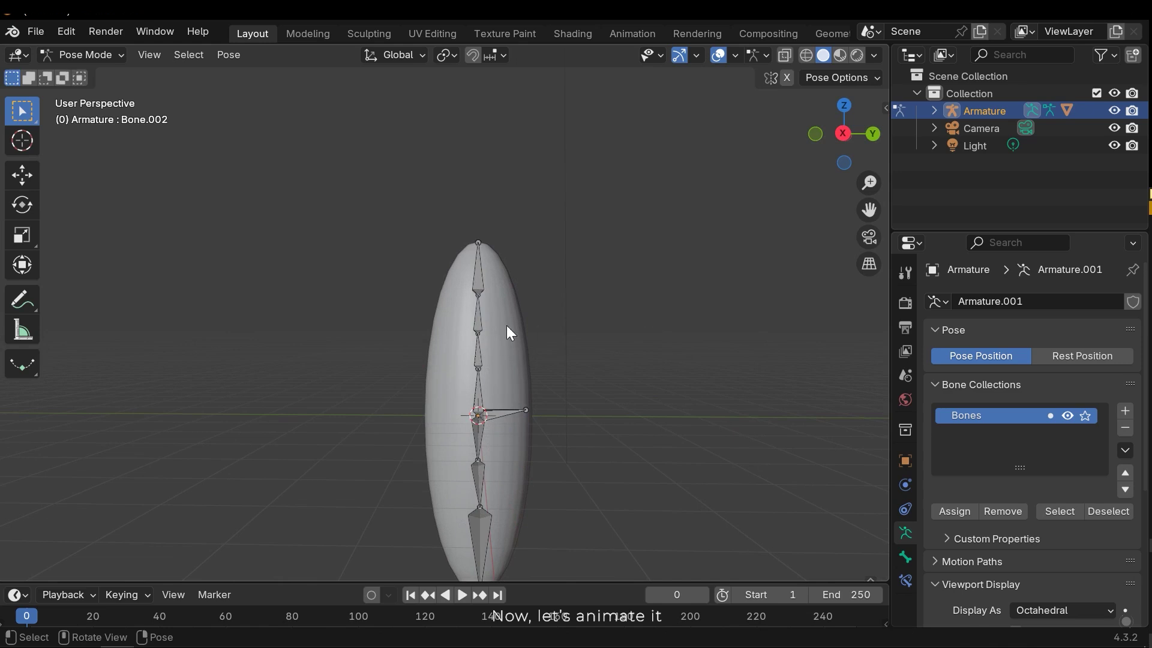
- Enable Auto Keying with the timeline enlarged and key a 12.3° rotation of the top bone, Bone.003, at frame 0
drag(480, 579, 473, 500)
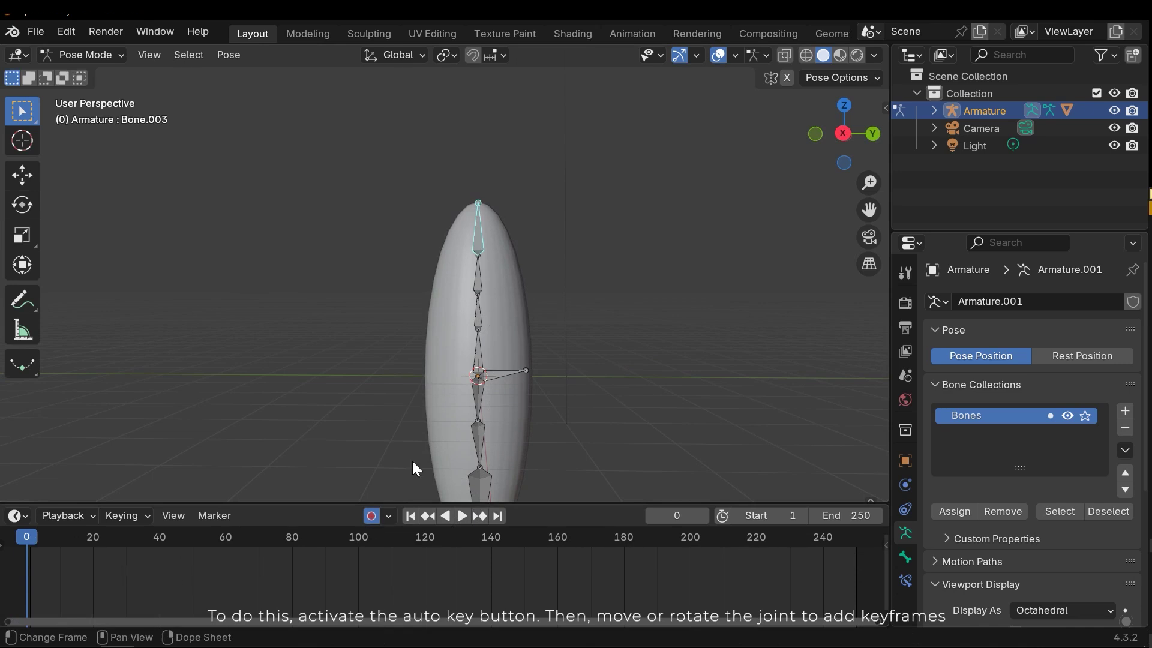
key(r)
right_click(565, 280)
key(r)
click(570, 285)
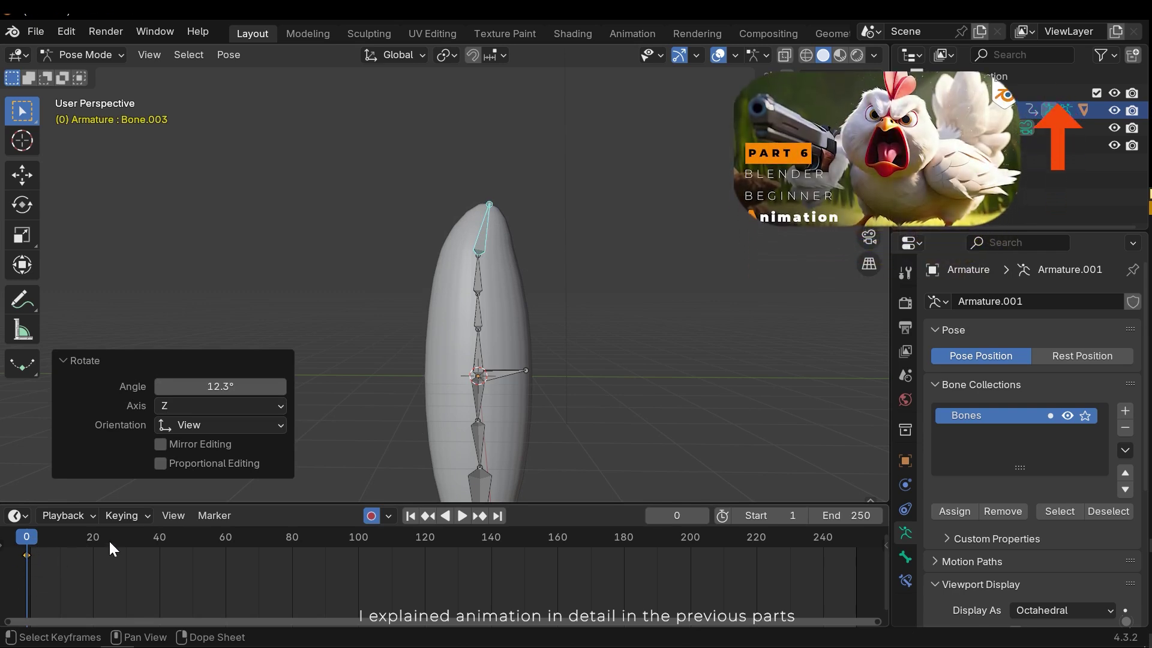
- Key a -58.1° rotation of Bone.003 at frame 40 and play the animation from the start
drag(116, 535, 160, 542)
key(r)
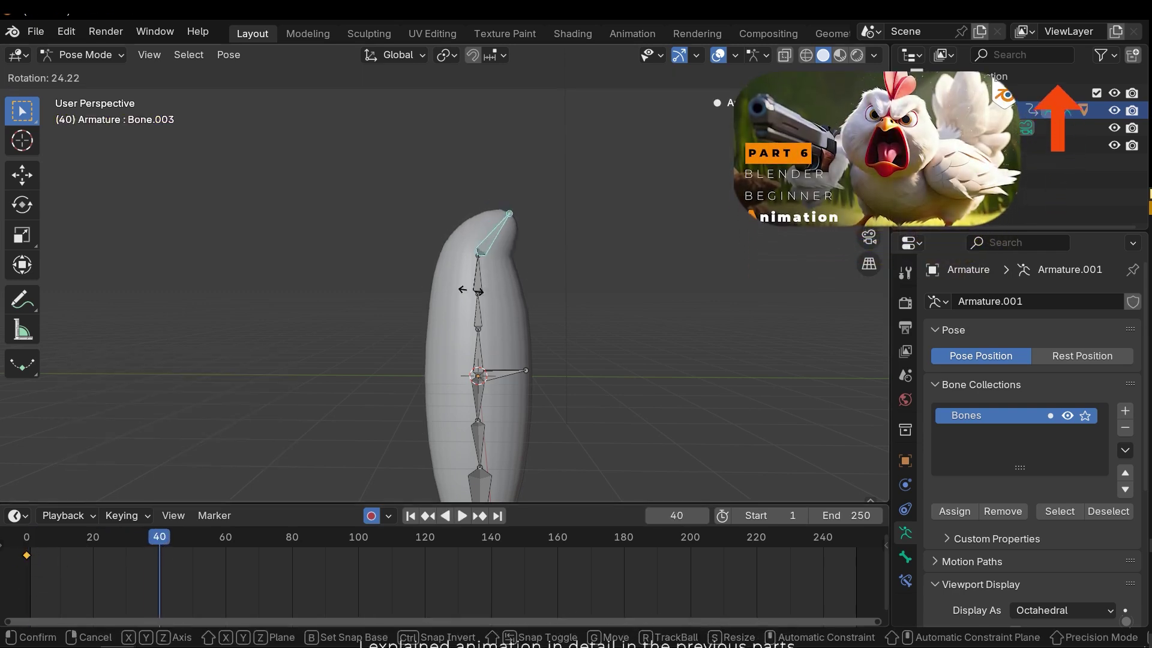
click(517, 300)
click(32, 538)
key(space)
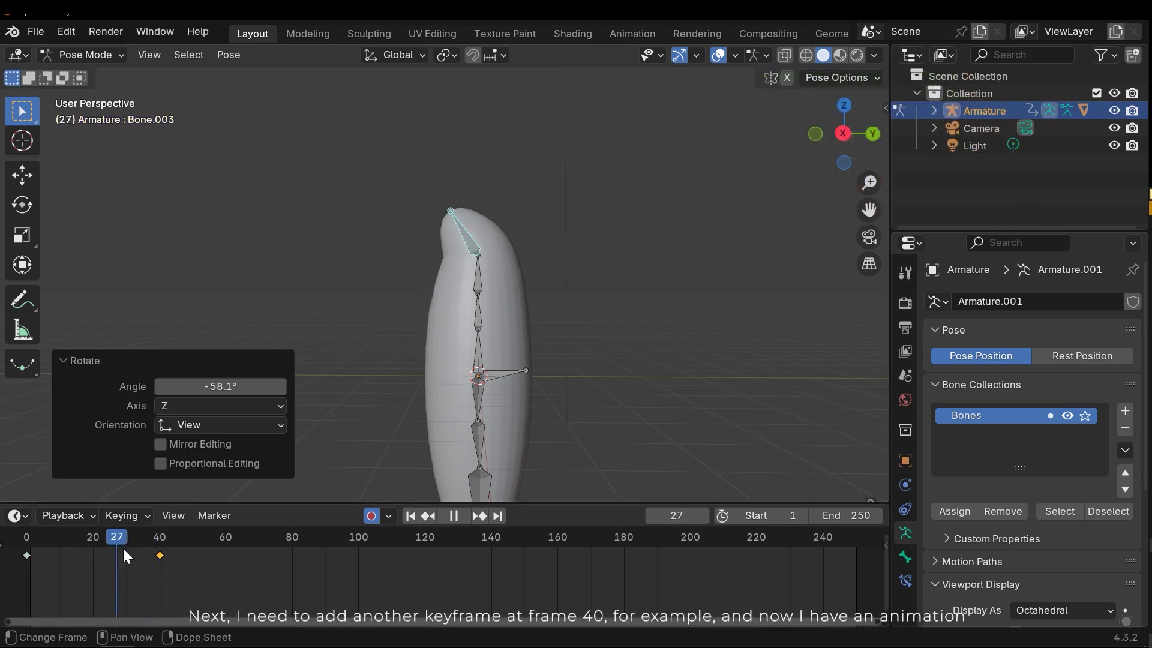
key(space)
- Key a 35.9° rotation of Bone.003 at frame 60 and play back the result
key(r)
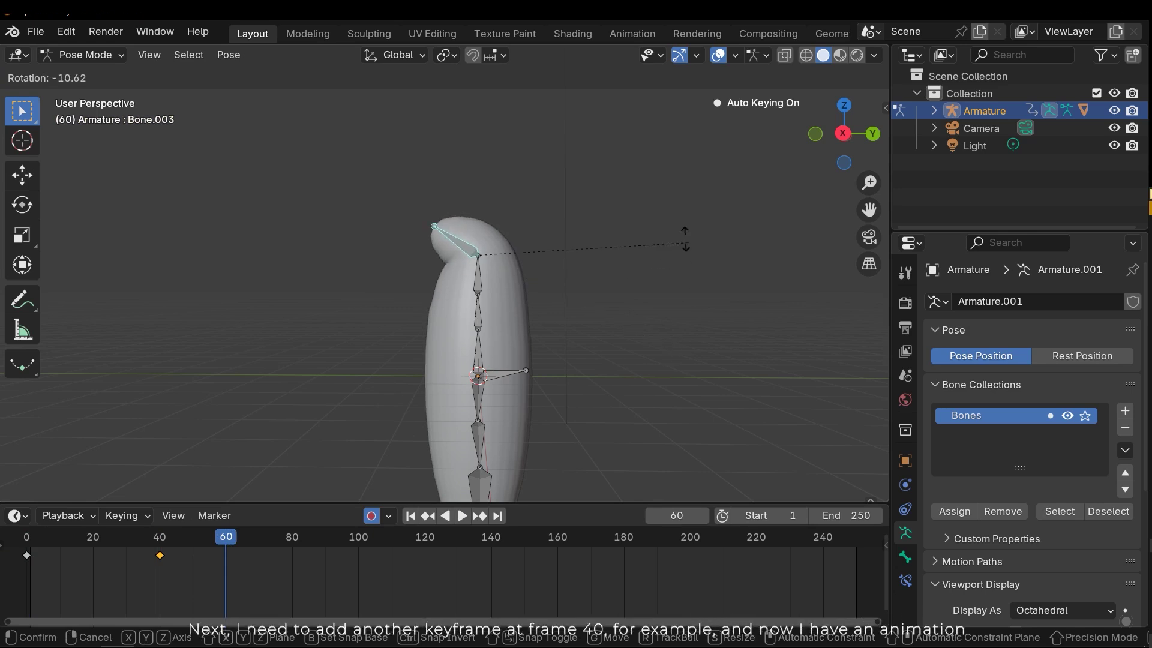
click(768, 456)
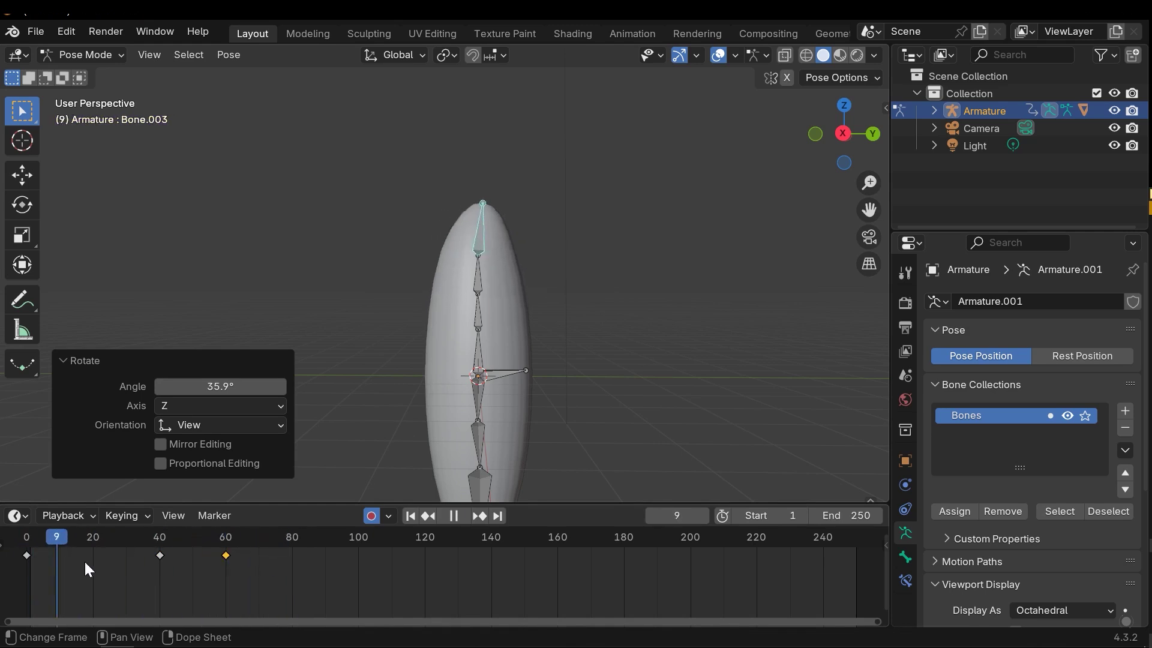
key(Escape)
- Key Bone.001 bent to one side at frame 0 and to the opposite side at frame 47, and play the animation
click(478, 312)
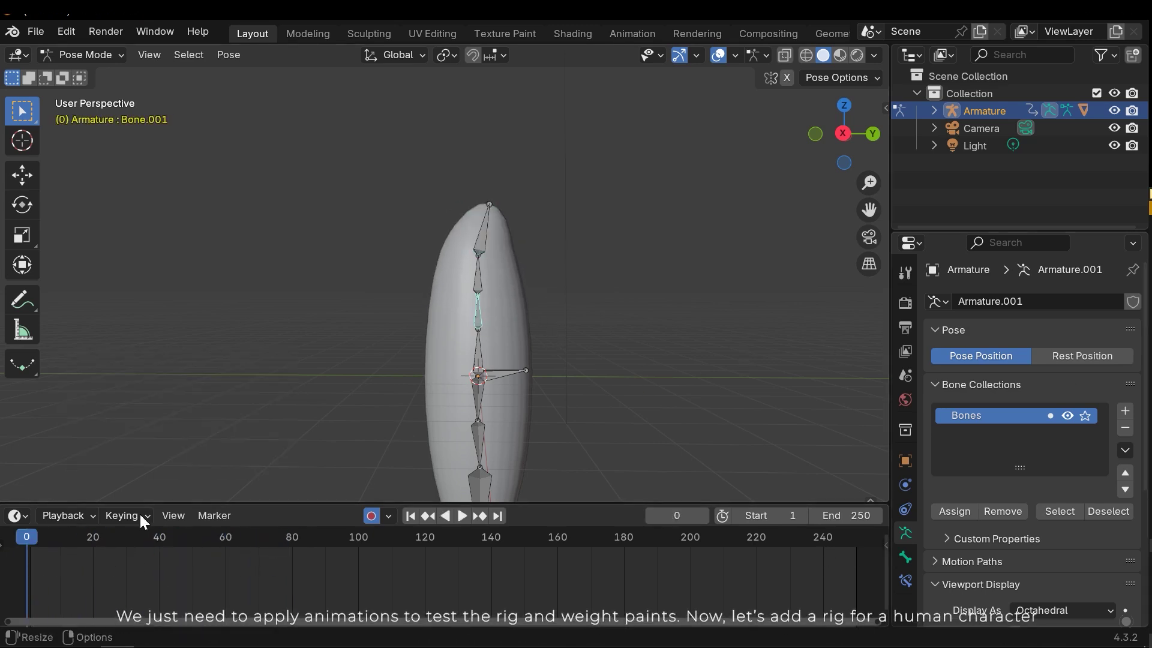
key(r)
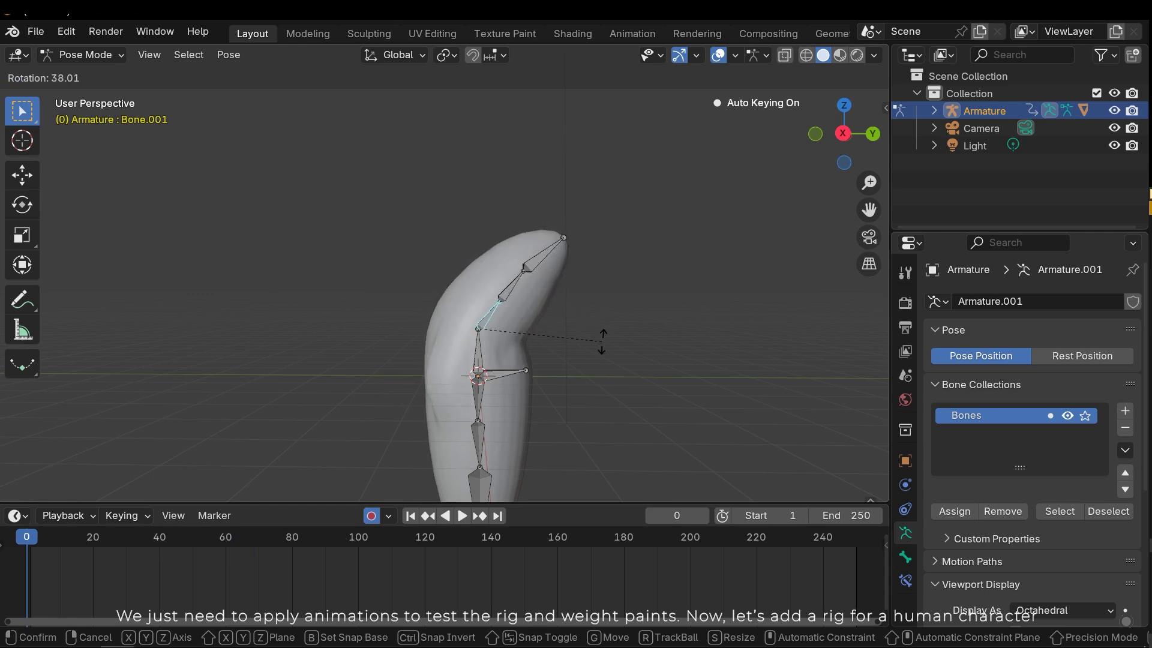
click(591, 326)
click(180, 537)
key(r)
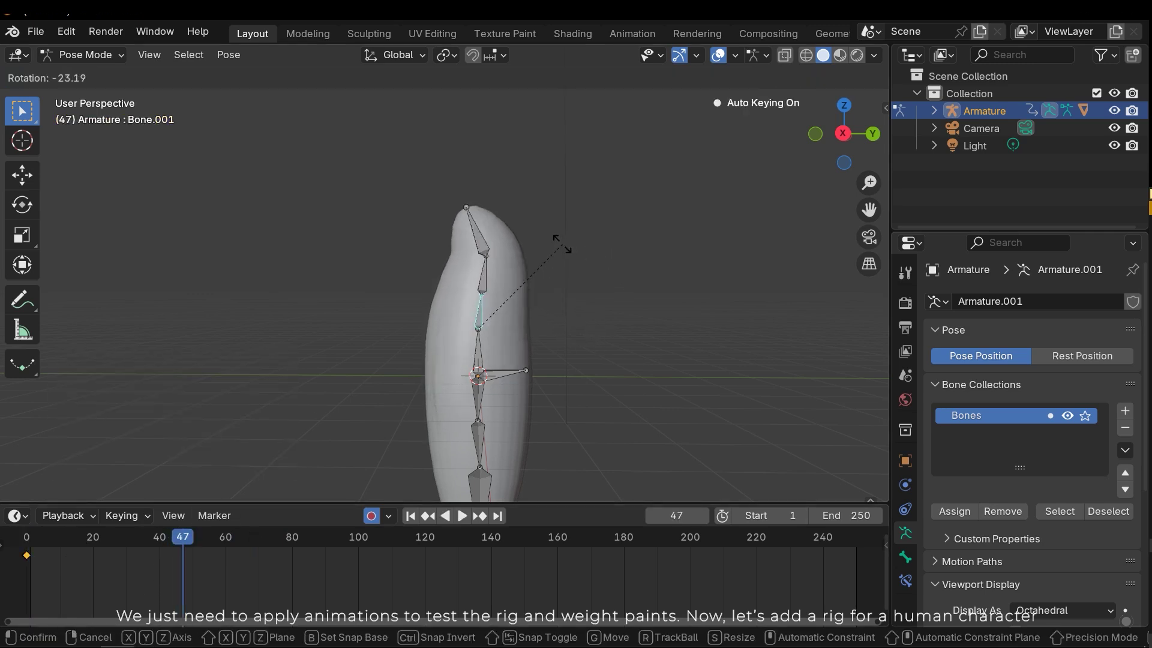
click(485, 252)
drag(50, 537, 27, 538)
key(space)
key(space)
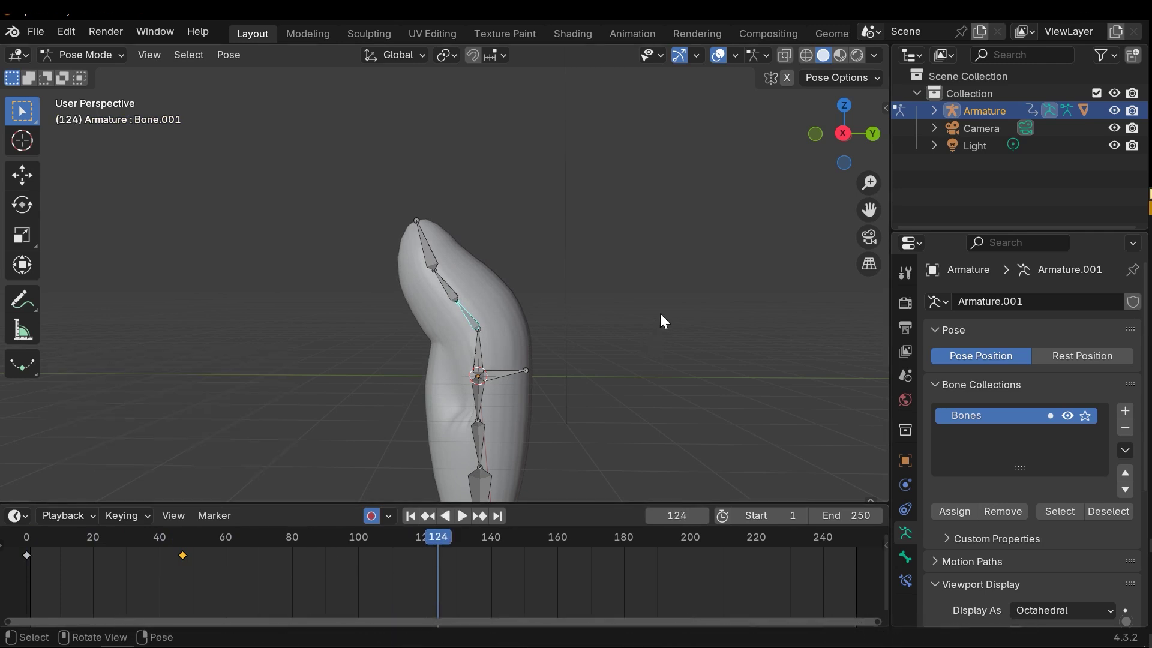
click(662, 307)
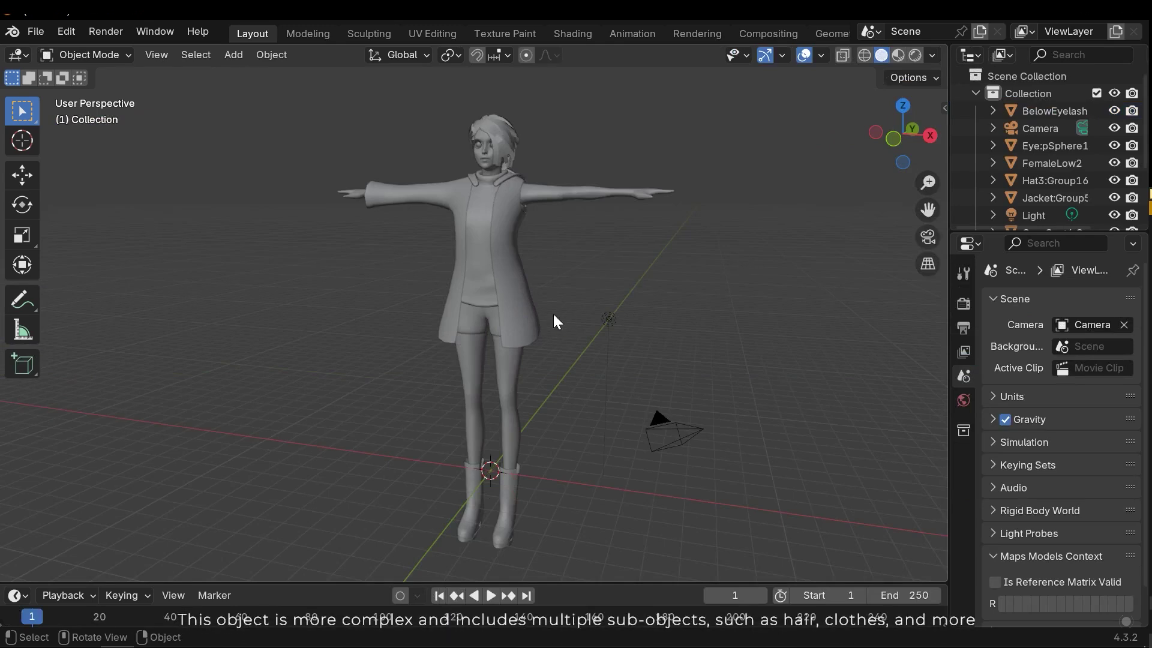
- Add an armature to the scene with the human character
middle_drag(553, 315, 457, 294)
middle_drag(534, 370, 528, 359)
click(607, 405)
click(664, 340)
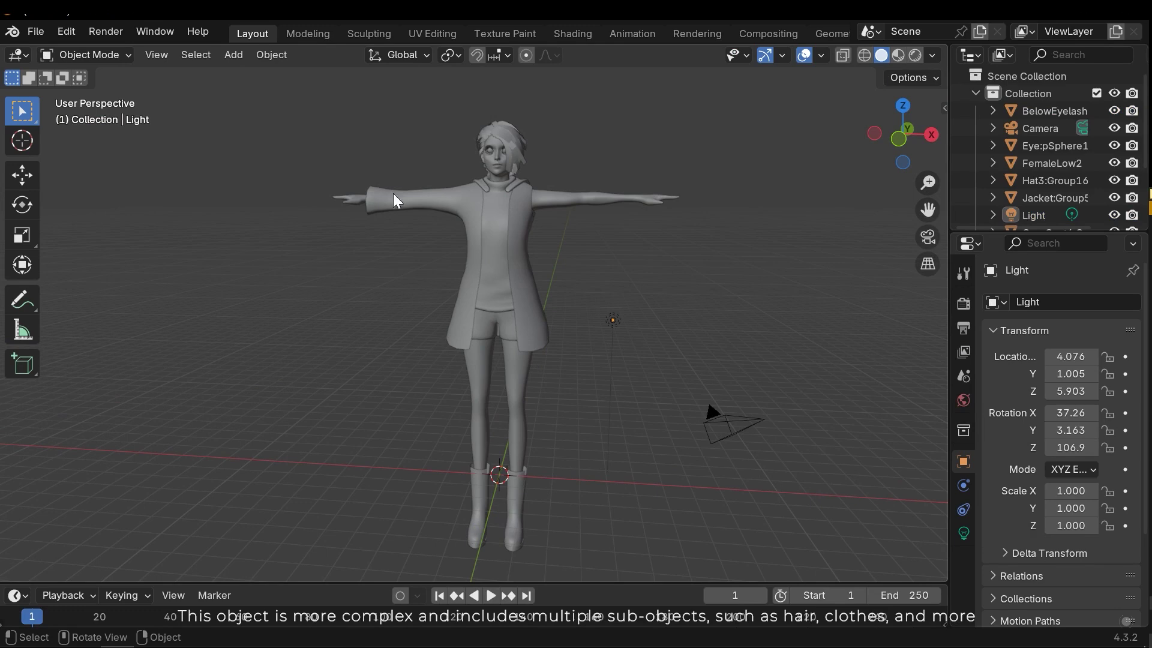
key(shift+a)
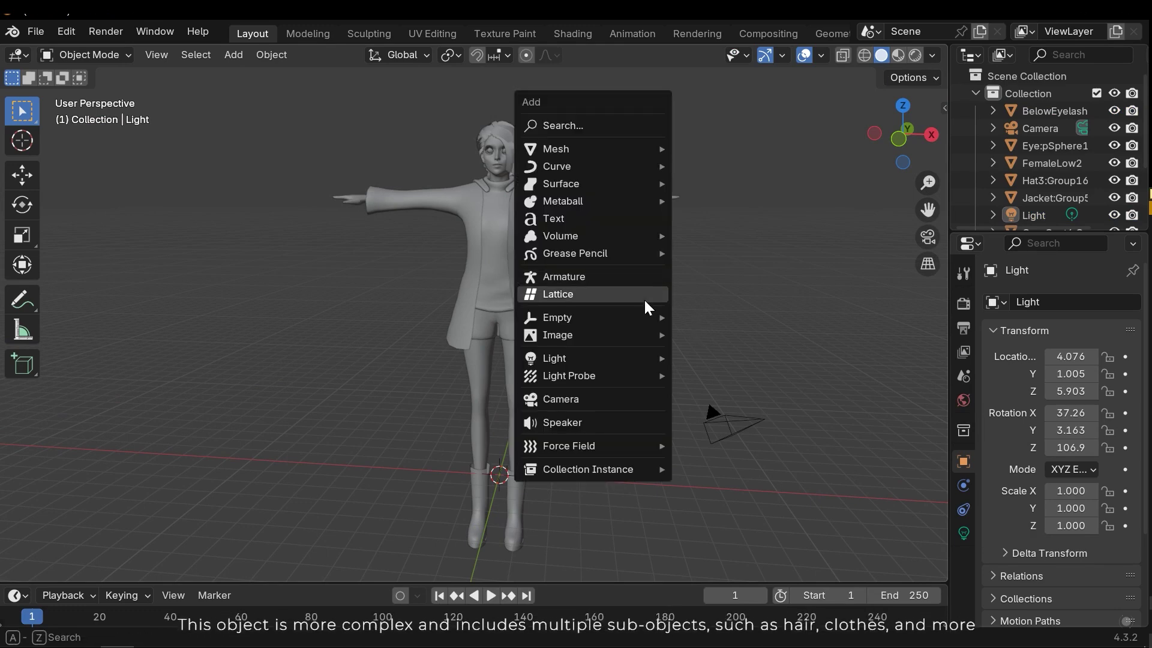
click(636, 278)
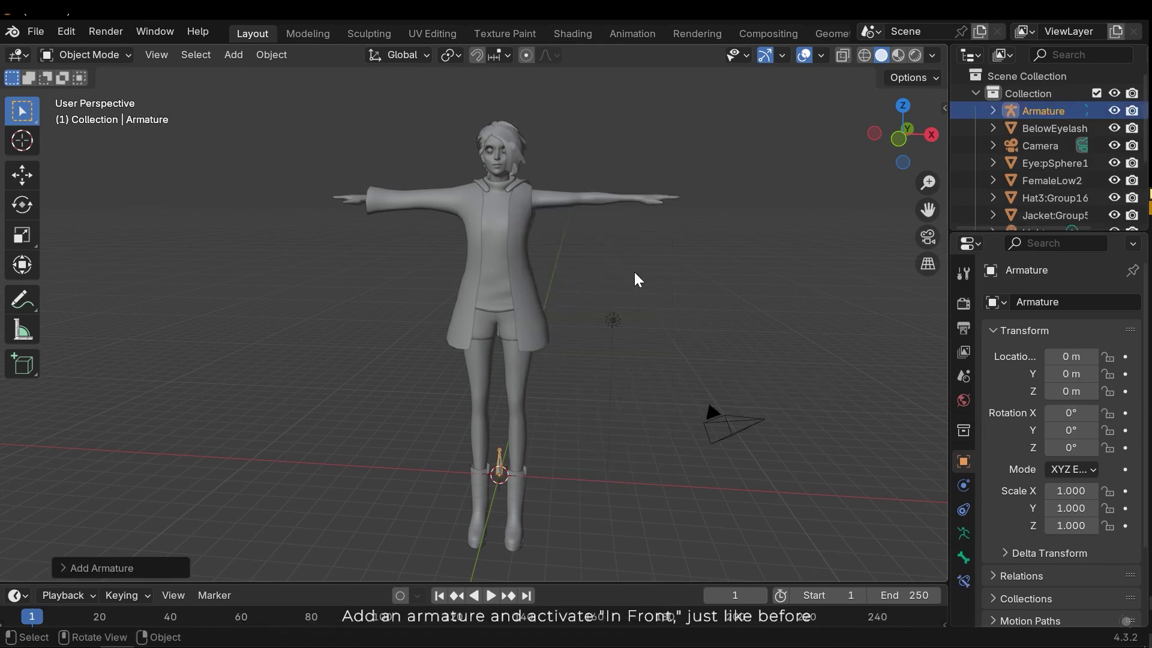
- Turn on In Front in the new armature's viewport display settings
middle_drag(541, 414, 551, 388)
click(964, 558)
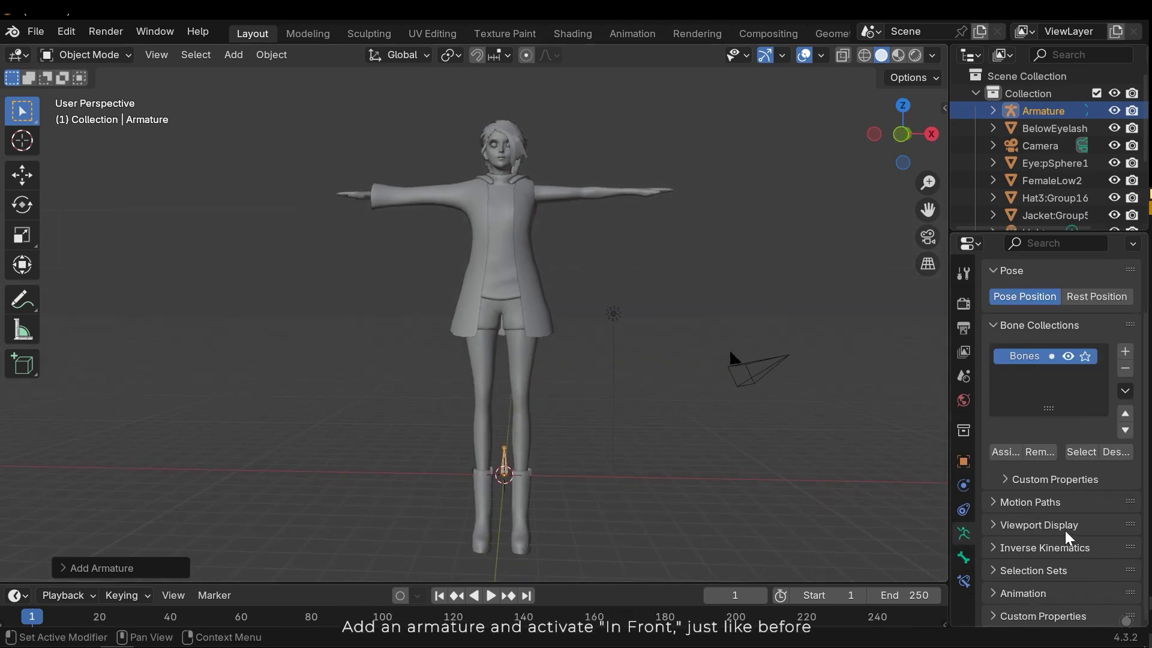
click(1043, 524)
scroll(1068, 540, down, 3)
scroll(1080, 556, down, 1)
click(1050, 522)
- Move the armature straight up from between the character's legs to the pelvis
middle_drag(657, 419, 646, 425)
middle_drag(578, 438, 576, 441)
key(shift+space)
click(502, 481)
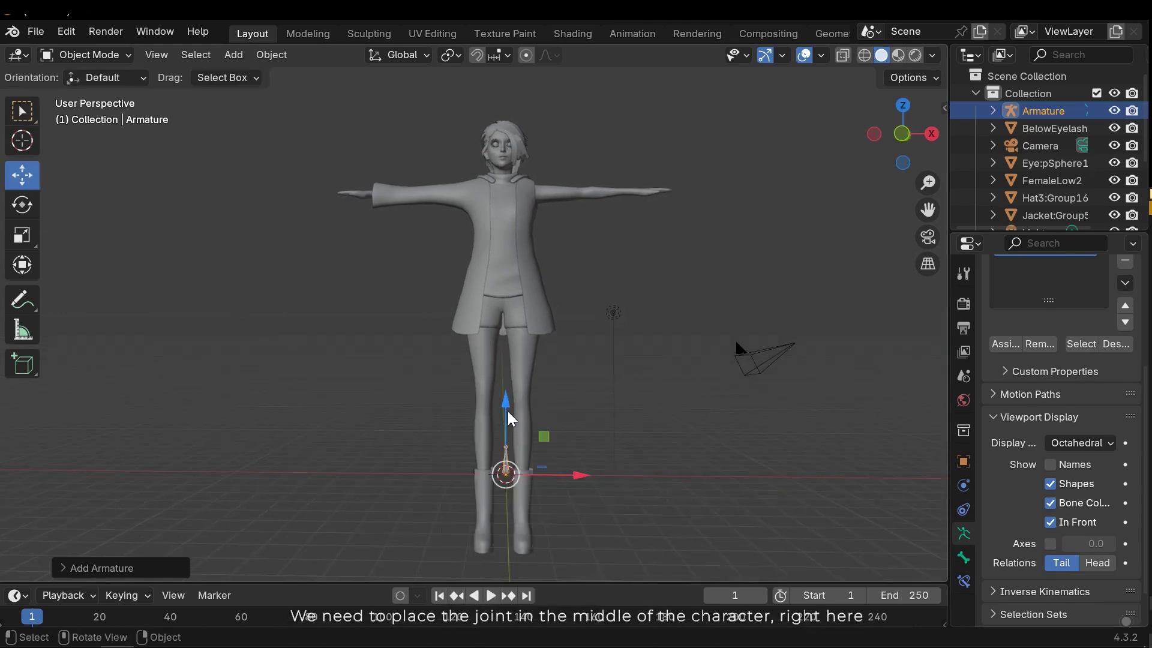
drag(507, 413, 509, 233)
- Shift the armature slightly along X to centre it on the character's pelvis
shift+middle_drag(507, 279, 497, 369)
scroll(496, 380, up, 2)
middle_drag(574, 478, 600, 491)
scroll(540, 459, up, 6)
shift+middle_drag(561, 510, 521, 280)
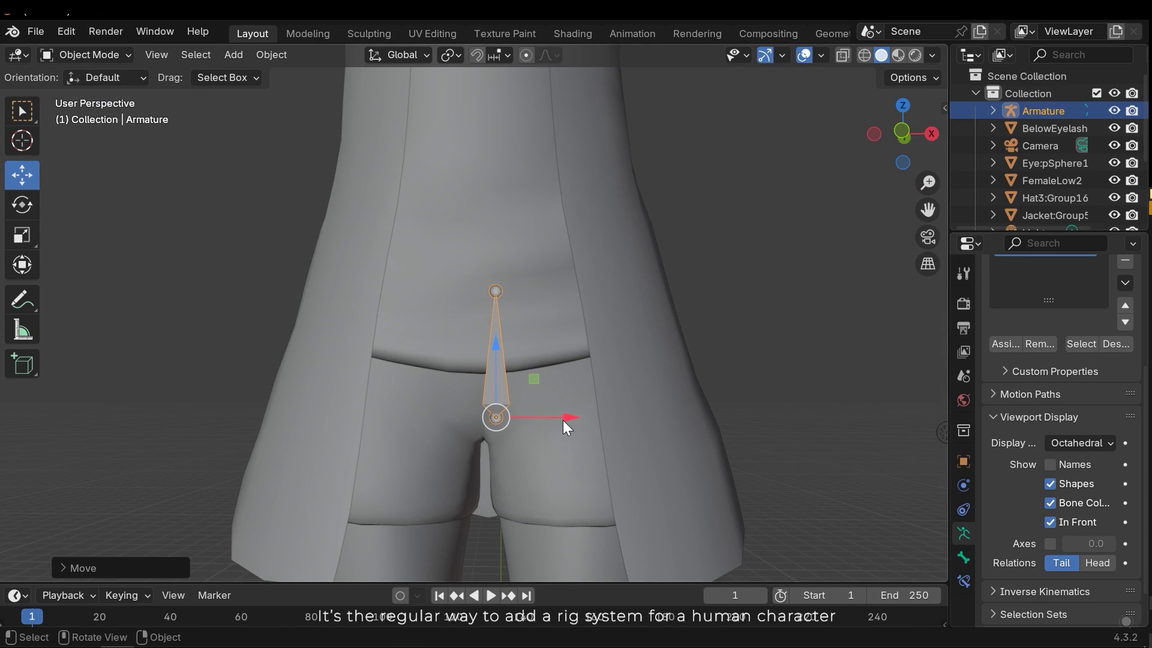
drag(563, 420, 553, 423)
mouse_move(553, 422)
middle_down()
mouse_move(396, 452)
mouse_move(718, 412)
mouse_move(558, 432)
middle_up()
scroll(540, 396, down, 4)
click(670, 356)
scroll(560, 373, up, 2)
- In Edit Mode, extrude a second bone from the root bone's tip and move its end straight up the waist
key(Tab)
middle_drag(511, 389, 489, 417)
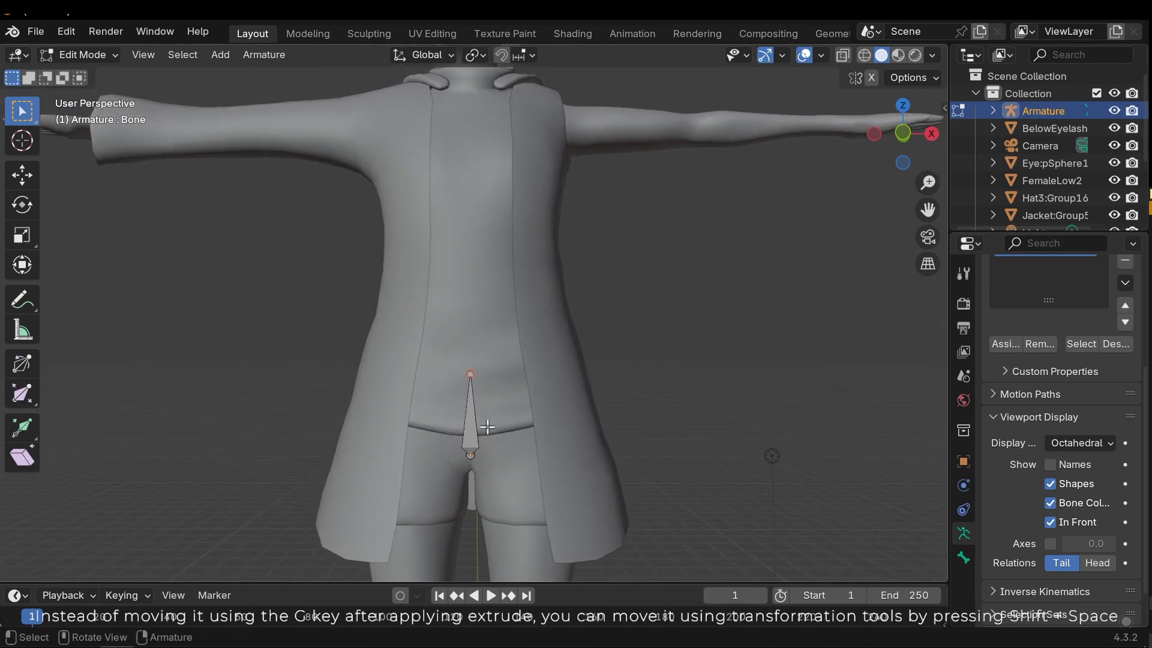
key(e)
click(487, 428)
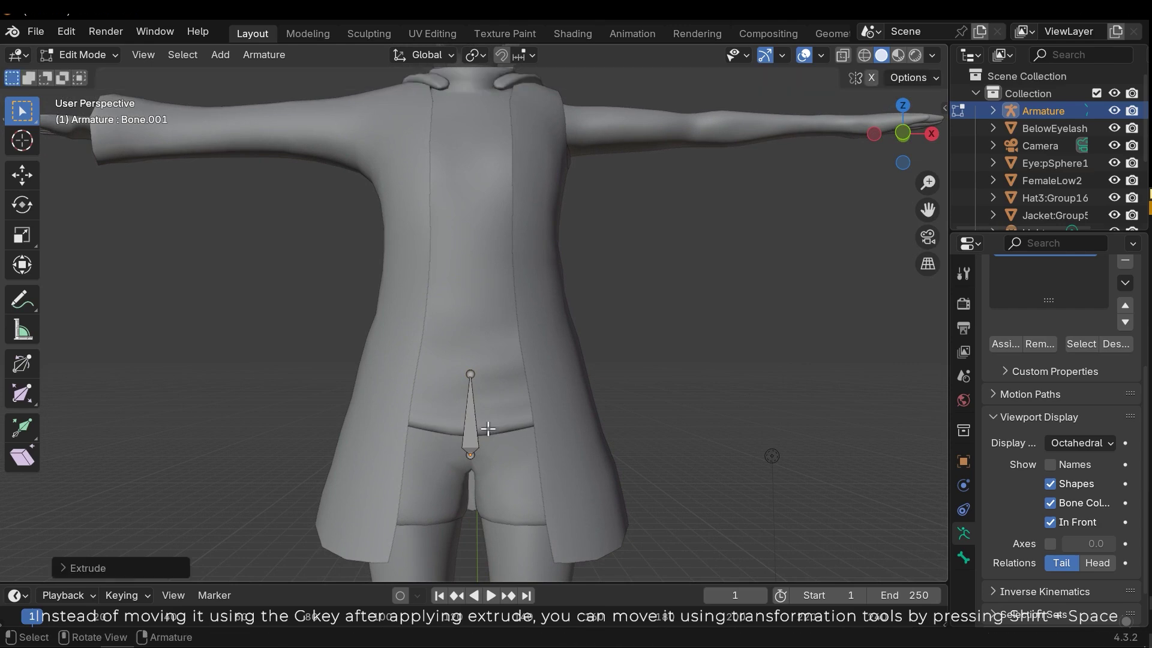
key(shift+space)
click(428, 448)
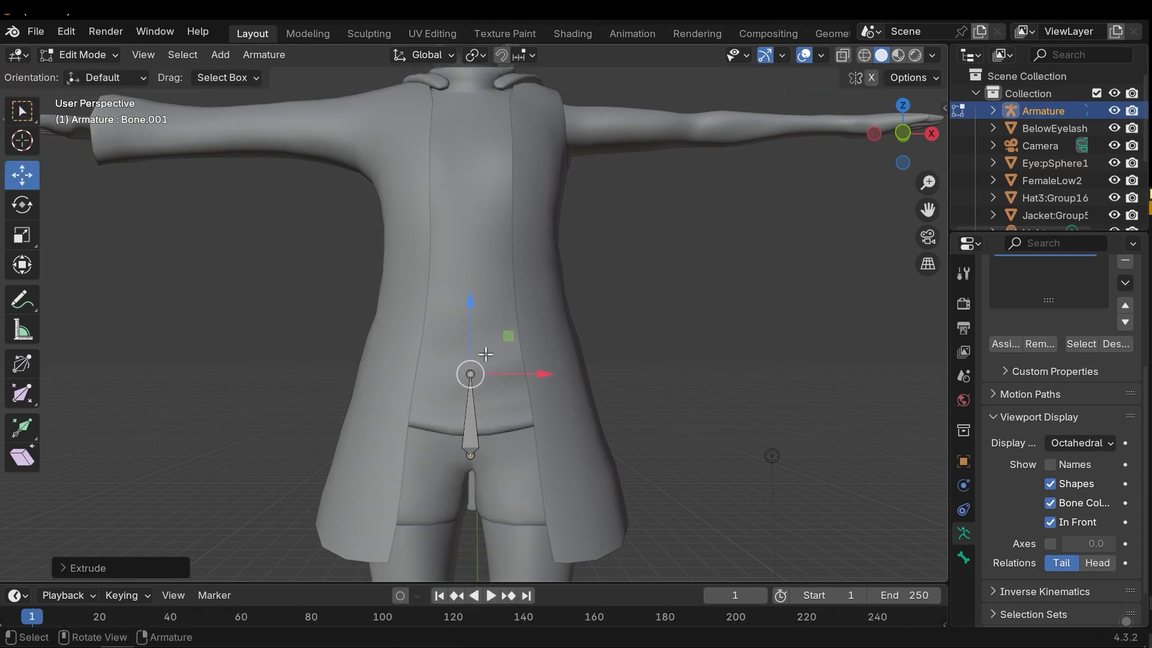
drag(471, 310, 470, 244)
- Extrude two more spine bones, one after the other, straight up through the torso
shift+middle_drag(483, 275, 483, 354)
key(e)
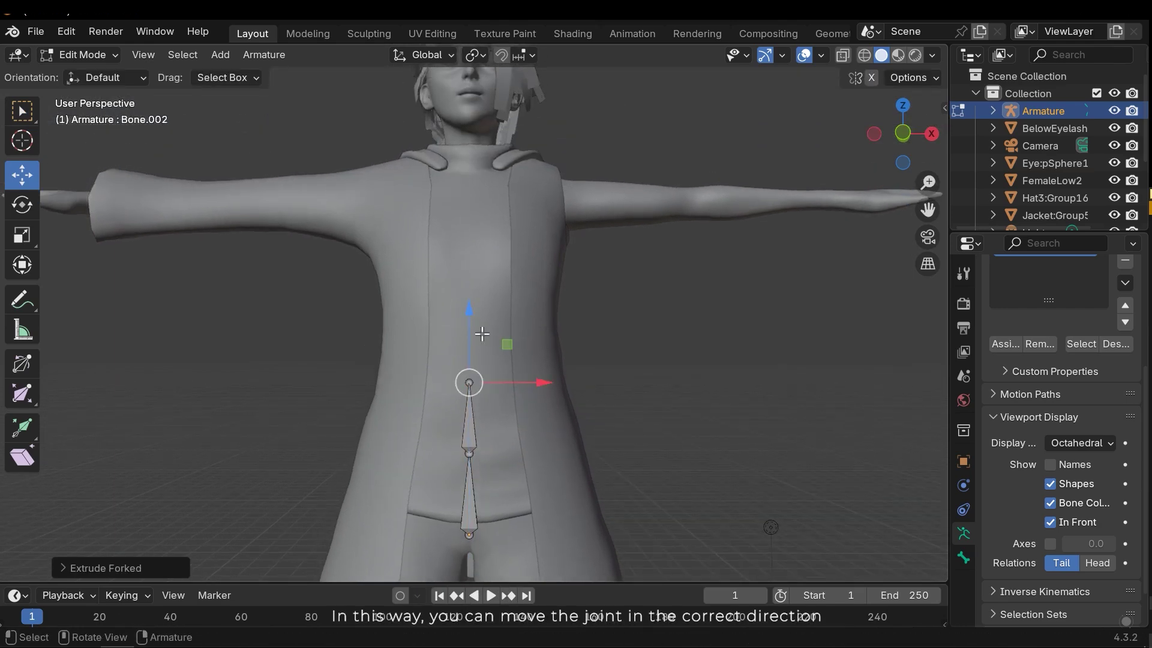
drag(471, 310, 473, 241)
shift+middle_drag(473, 241, 487, 387)
key(e)
click(487, 387)
drag(470, 360, 468, 306)
- Extrude another spine bone up to the upper chest and shift its tip slightly along Y in side view
key(e)
click(505, 358)
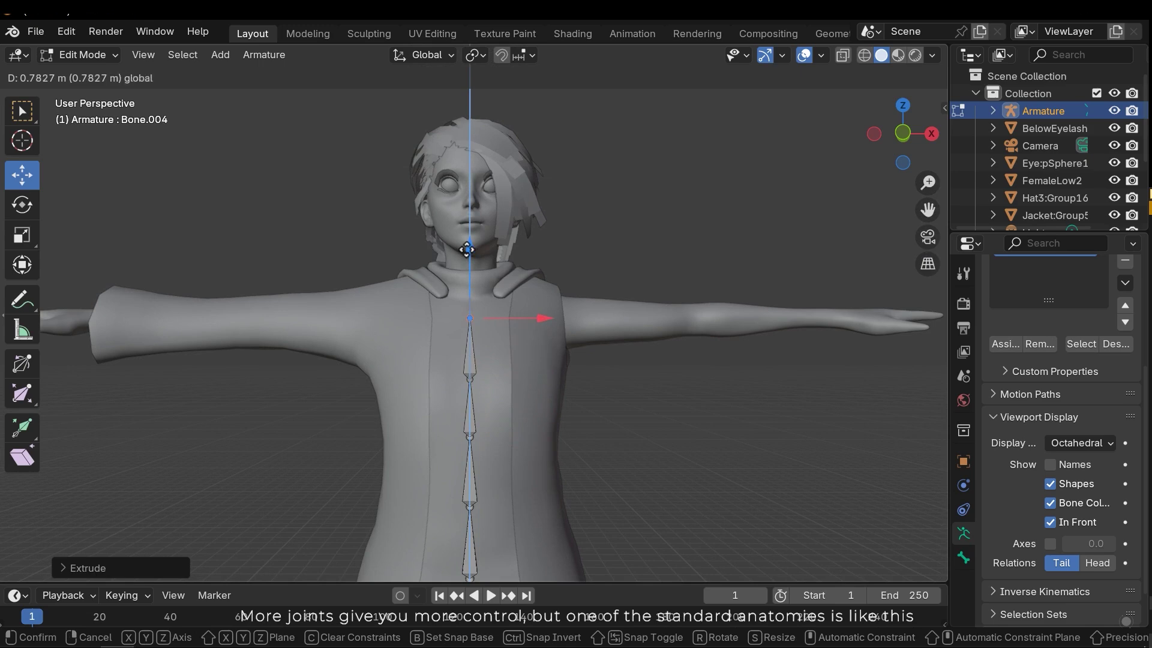
drag(467, 249, 470, 320)
middle_drag(471, 320, 372, 398)
drag(532, 406, 541, 407)
middle_drag(528, 414, 474, 450)
- Extrude a bone from the upper chest to the base of the neck and shift its tip slightly along Y
key(shift+e)
click(485, 428)
drag(472, 376, 471, 330)
drag(545, 390, 558, 390)
scroll(487, 252, up, 4)
middle_drag(499, 464, 500, 454)
- Extrude a neck bone up to the base of the head and move its tip forward to follow the neck
key(shift+e)
click(502, 474)
drag(493, 455, 493, 372)
drag(569, 442, 545, 441)
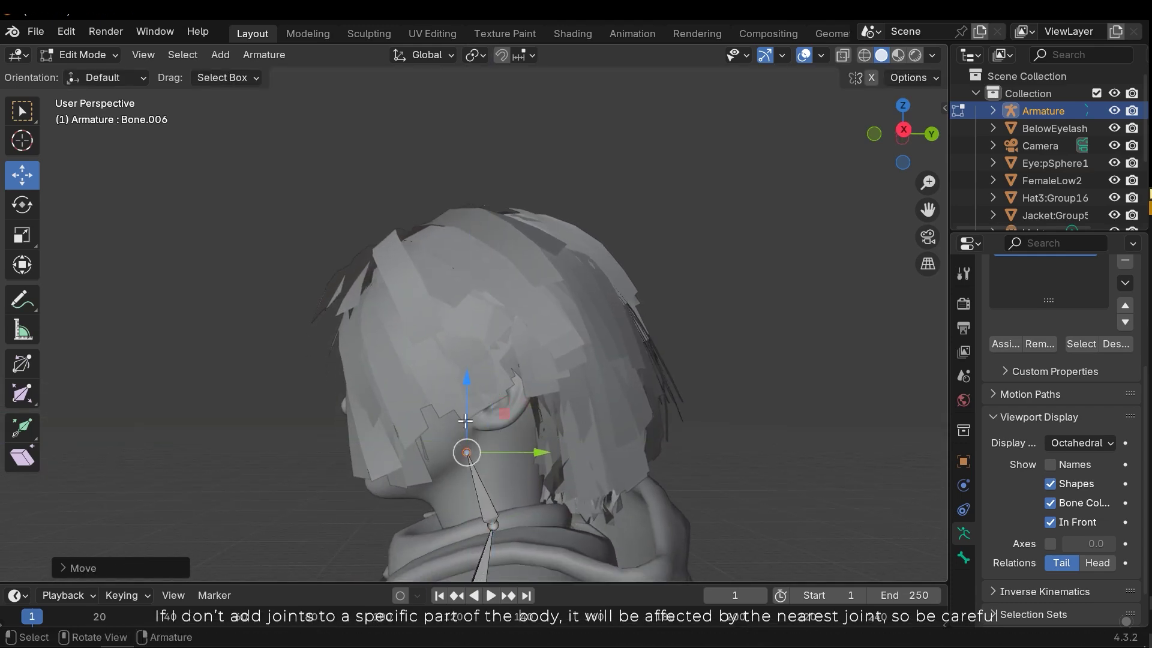
middle_drag(438, 443, 480, 445)
- Extrude the head bone up to the top of the head and shift its tip backward along Y
key(shift+e)
click(487, 450)
key(e)
click(479, 429)
drag(465, 382, 463, 155)
drag(539, 230, 579, 233)
- From the joint at the head's base, extrude bones forward into the face and adjust their tips along Y and Z
click(465, 458)
key(e)
click(465, 458)
drag(536, 456, 486, 456)
drag(419, 418, 423, 392)
middle_drag(473, 474, 819, 495)
key(e)
click(558, 445)
drag(434, 422, 508, 420)
drag(569, 345, 570, 320)
- From the joint inside the face, extrude a jaw bone and place its tip down at the chin
click(491, 428)
key(e)
click(490, 430)
drag(495, 364, 517, 441)
drag(456, 487, 501, 486)
middle_drag(637, 453, 481, 463)
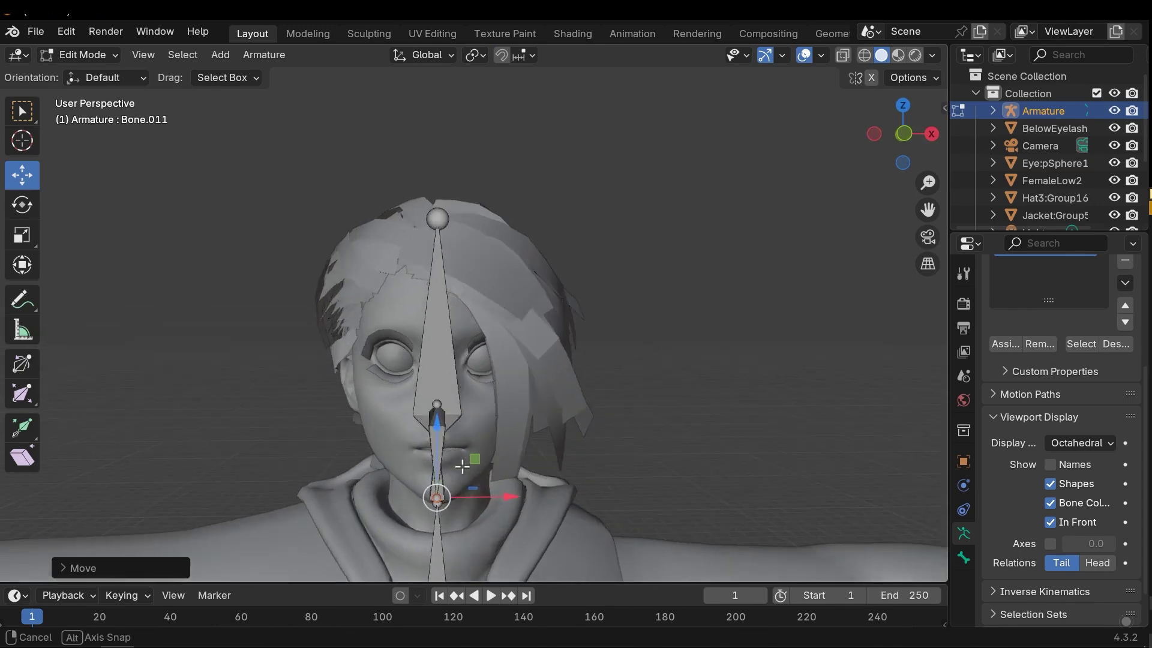
- From the upper chest joint, extrude a collarbone toward the character's left shoulder and align its tip with the body
scroll(481, 463, down, 4)
shift+middle_drag(558, 564, 421, 405)
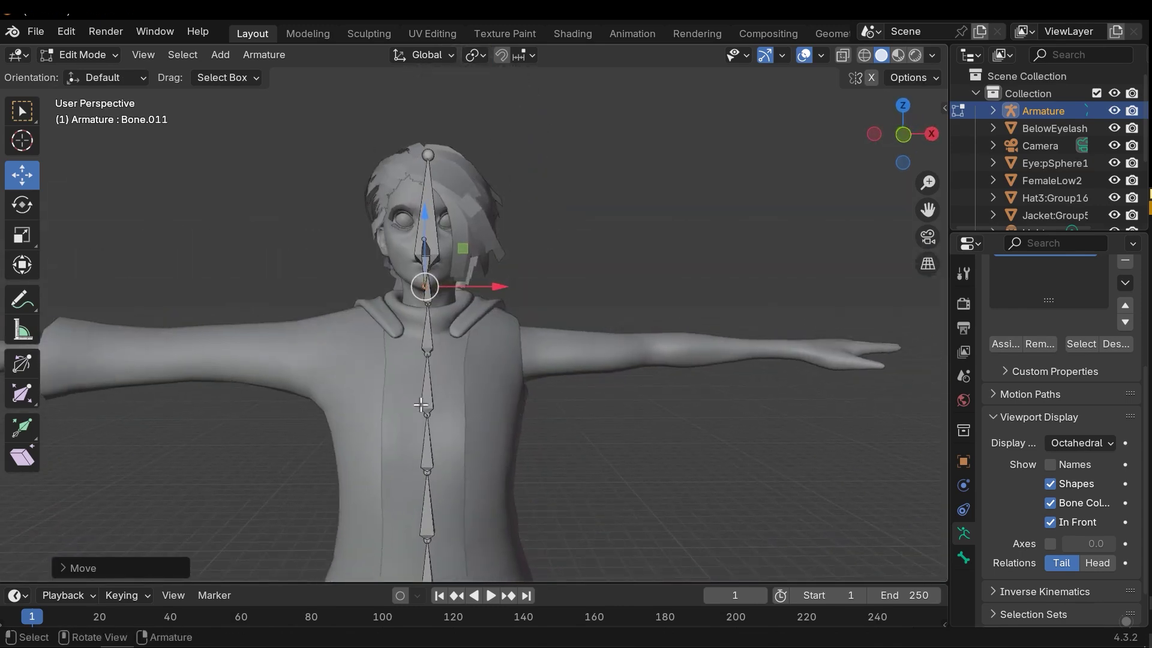
click(427, 354)
shift+middle_drag(427, 354, 389, 389)
key(e)
click(456, 404)
drag(470, 389, 547, 385)
middle_drag(480, 350, 468, 379)
drag(536, 327, 552, 329)
middle_drag(522, 354, 648, 265)
drag(465, 330, 465, 324)
drag(522, 382, 552, 381)
- Extrude a short bone at the left shoulder and lower its tip slightly
key(e)
click(520, 386)
drag(516, 348, 516, 354)
shift+middle_drag(527, 370, 451, 360)
- Extrude the left upper-arm bone along X to the elbow and centre its tip inside the arm
key(e)
click(477, 376)
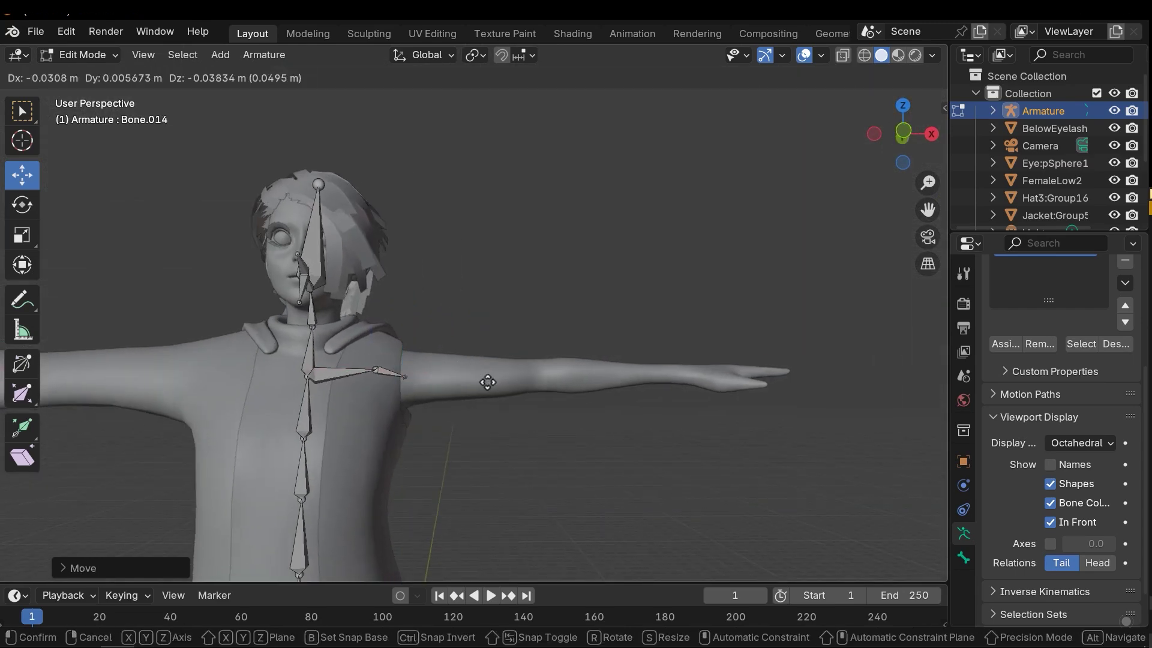
drag(478, 375, 605, 375)
middle_drag(578, 318, 558, 393)
drag(531, 256, 532, 248)
drag(598, 314, 606, 314)
- Extrude the left forearm bone from the elbow to the wrist along X
shift+middle_drag(607, 314, 435, 350)
key(e)
click(439, 350)
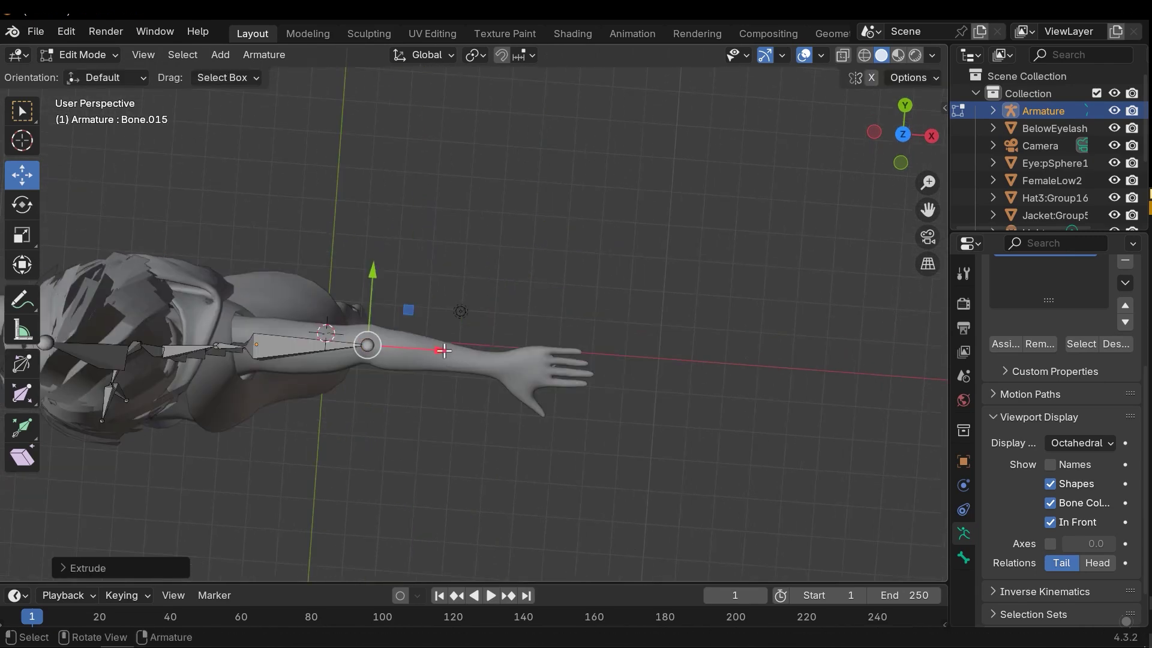
drag(440, 350, 575, 361)
shift+middle_drag(497, 344, 442, 324)
scroll(443, 324, up, 4)
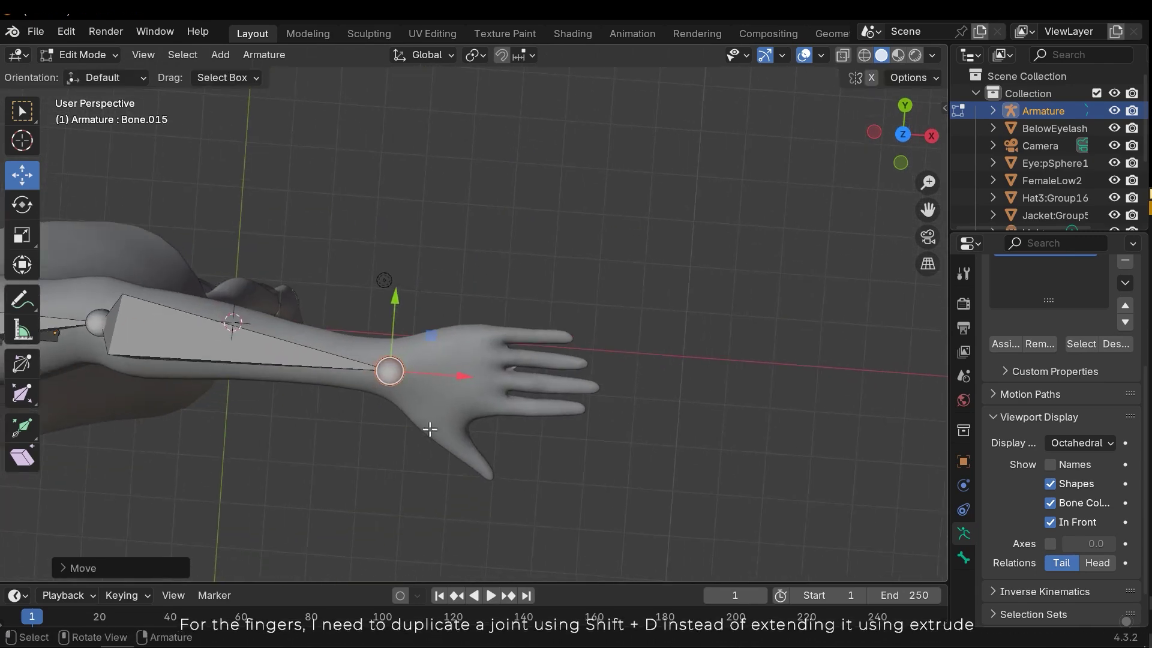
- Duplicate the left forearm bone and place the copy over the hand, reaching past the fingers
middle_drag(440, 419, 479, 426)
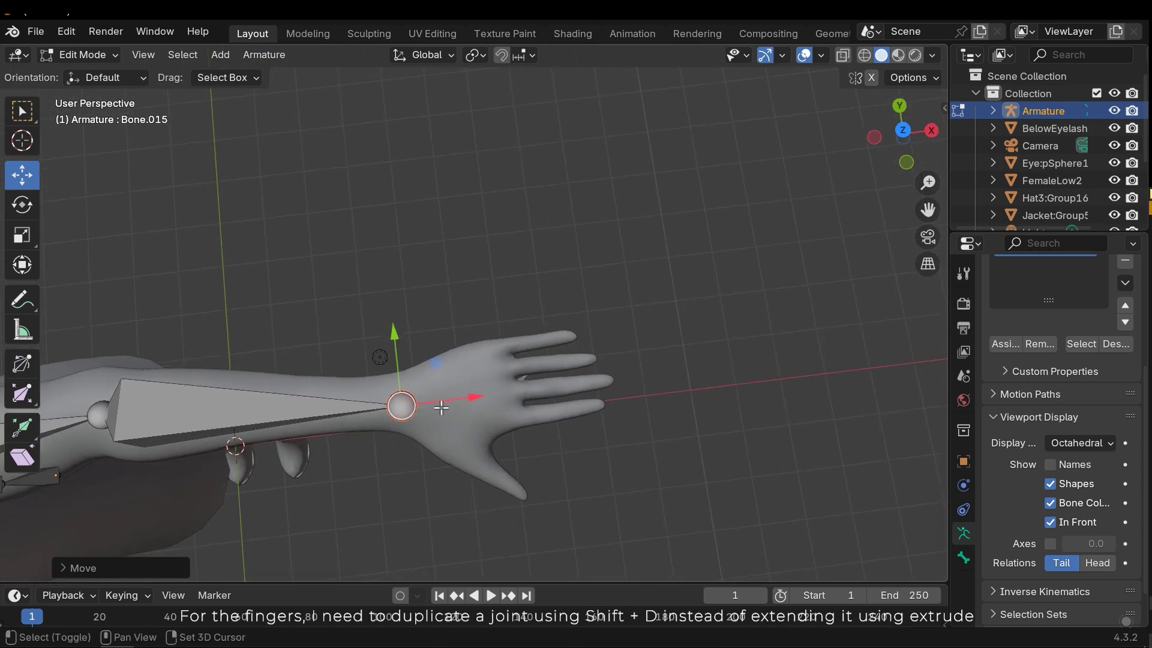
mouse_move(478, 396)
mouse_down()
mouse_move(547, 393)
mouse_move(498, 405)
mouse_up()
click(479, 406)
click(252, 406)
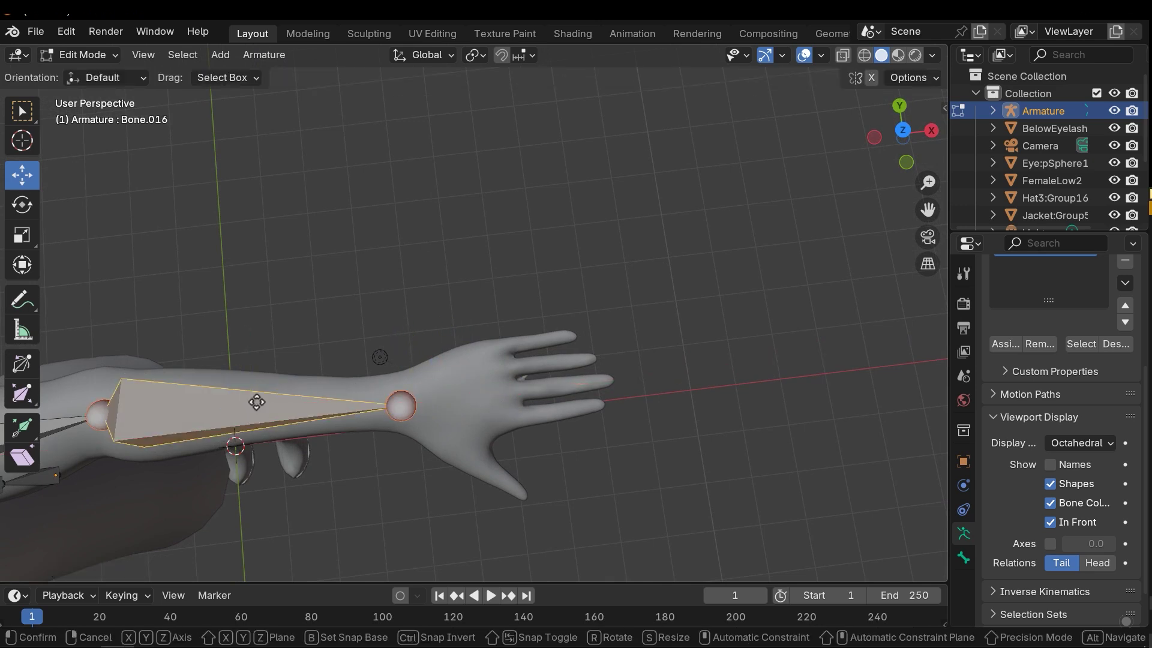
key(shift+d)
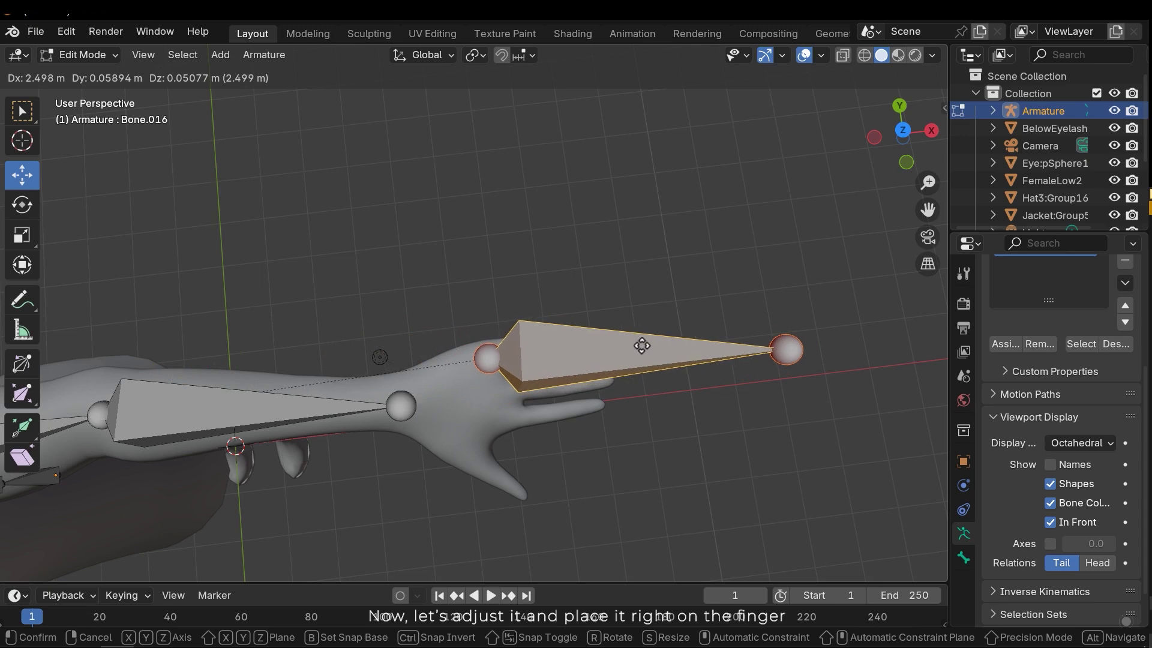
click(641, 346)
- Scale the duplicated bone down to roughly finger length and move it beside the little finger
middle_drag(641, 406, 686, 345)
key(s)
click(633, 327)
drag(687, 344, 677, 292)
middle_drag(769, 358, 743, 384)
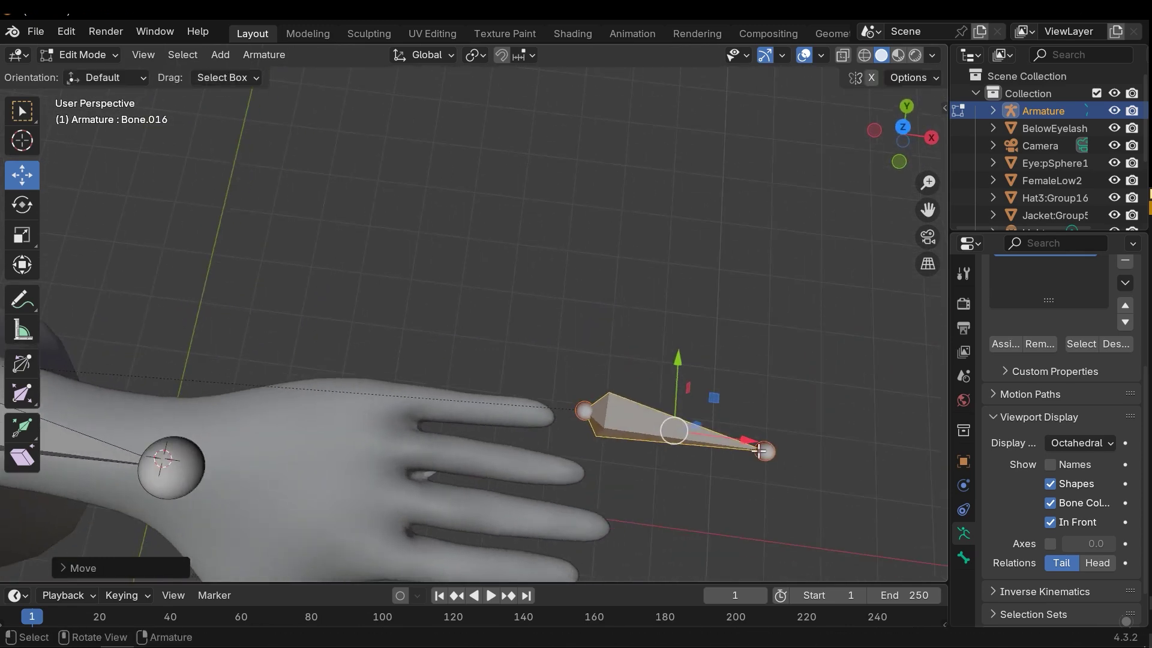
- Slide the small bone back along the hand so that it lies over the little finger
drag(748, 440, 568, 420)
middle_drag(565, 418, 517, 327)
drag(522, 299, 530, 317)
drag(587, 380, 575, 382)
click(590, 387)
key(g)
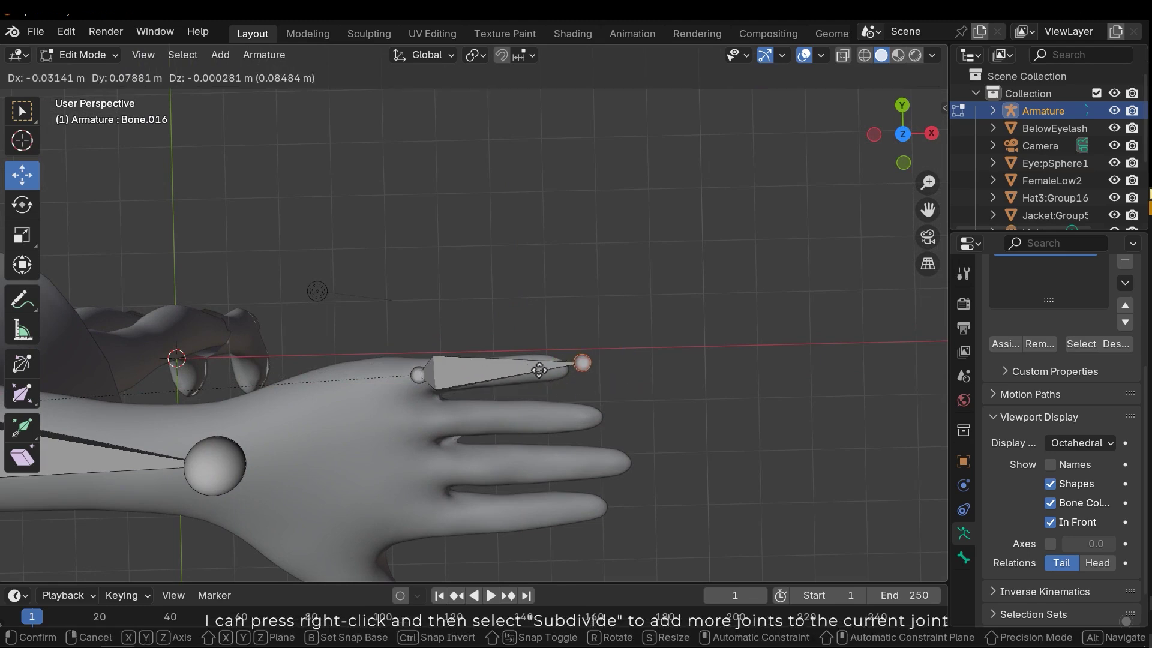
right_click(530, 373)
- Subdivide the little-finger bone and move its middle joint and tip onto the finger
right_click(476, 380)
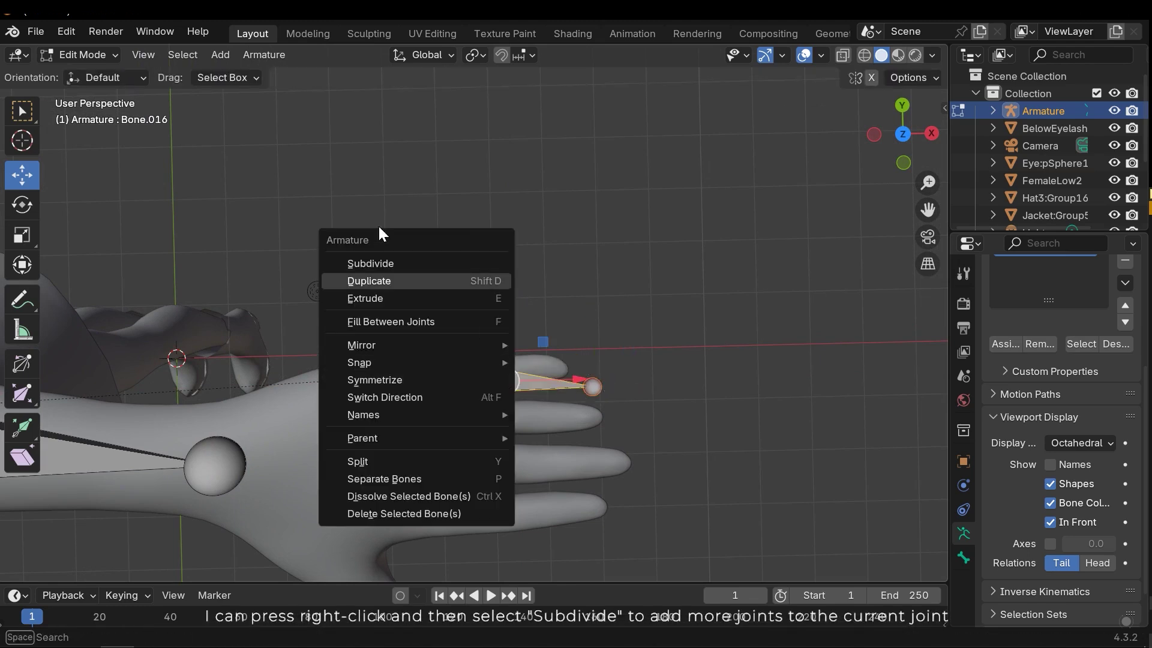
click(390, 265)
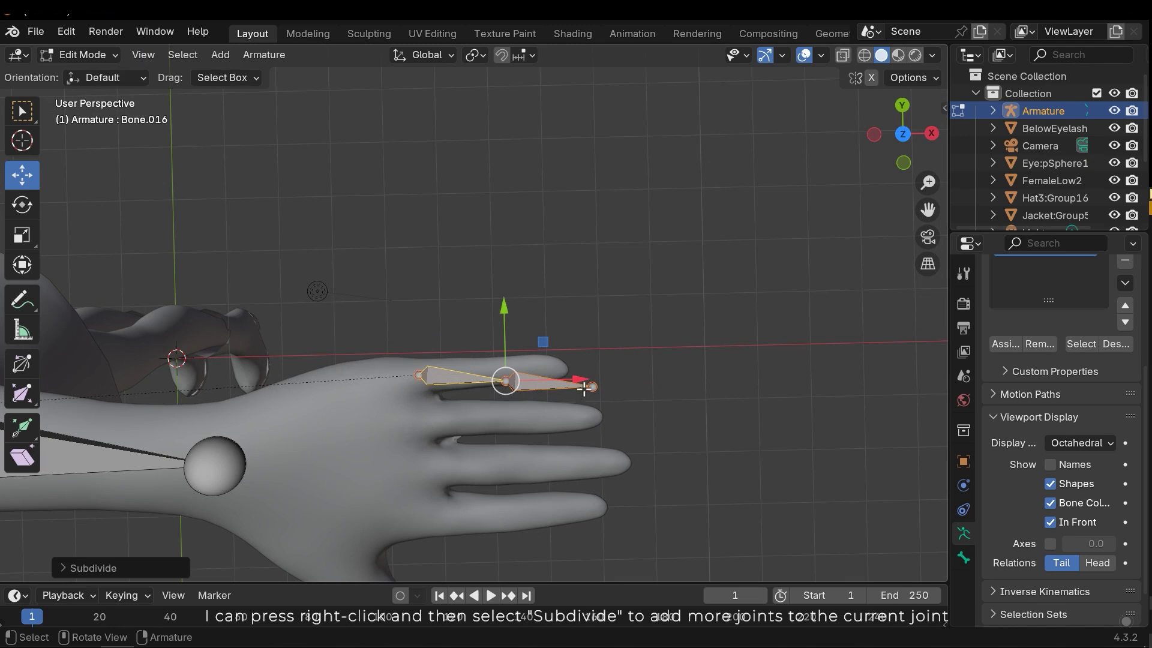
scroll(582, 384, up, 3)
key(g)
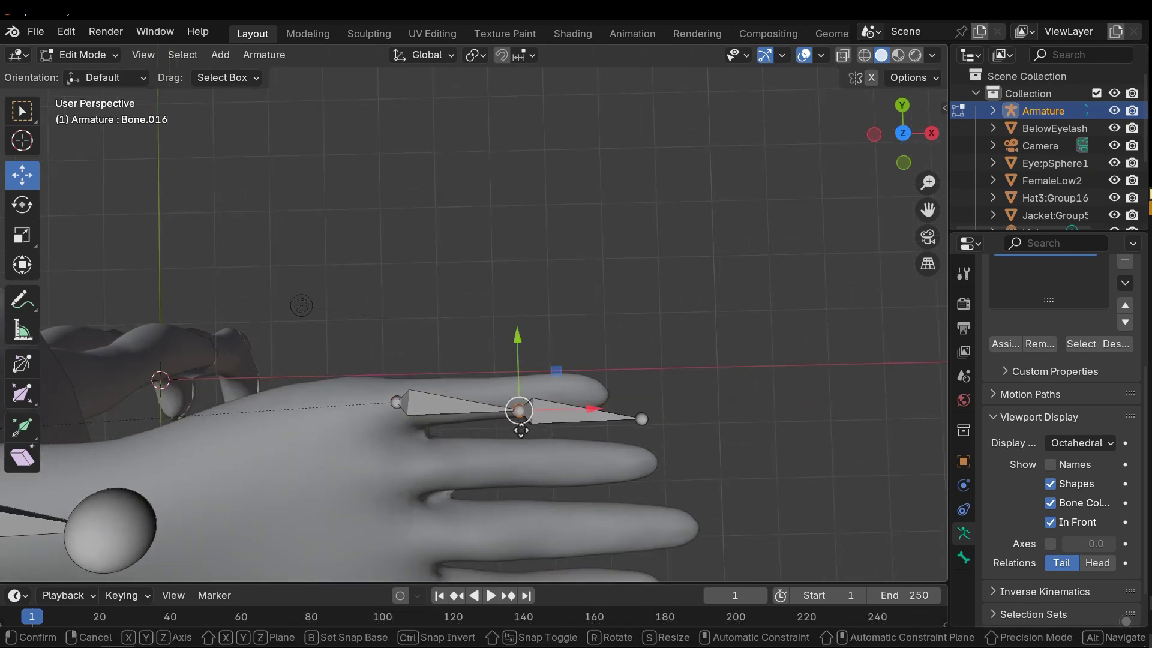
click(495, 421)
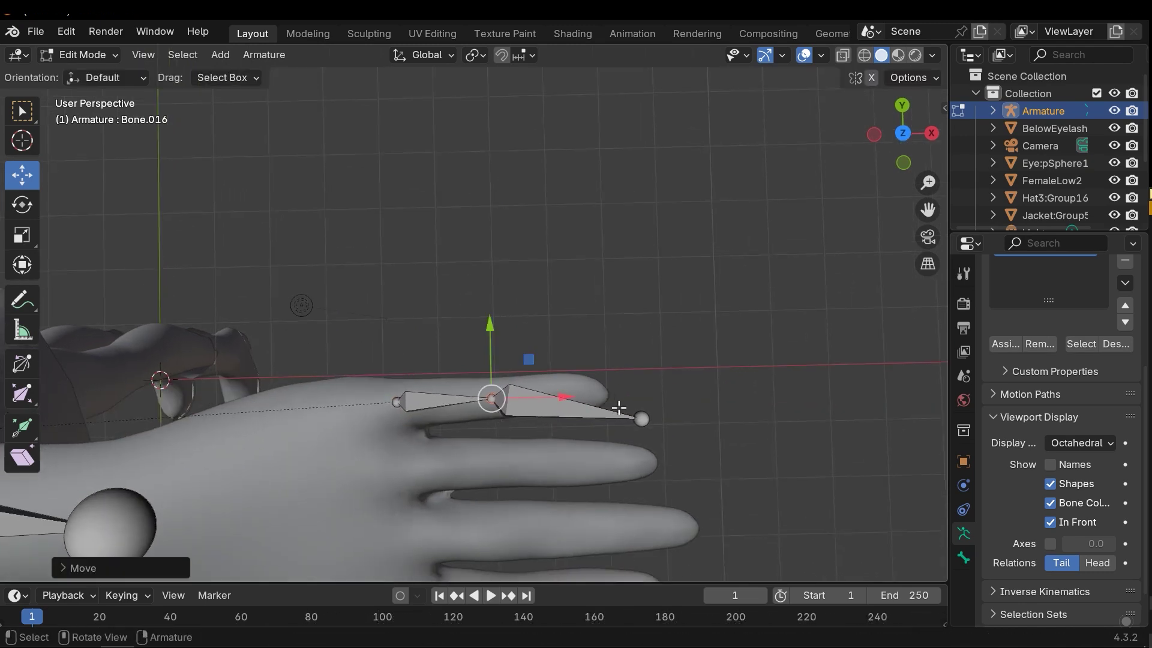
click(640, 417)
key(g)
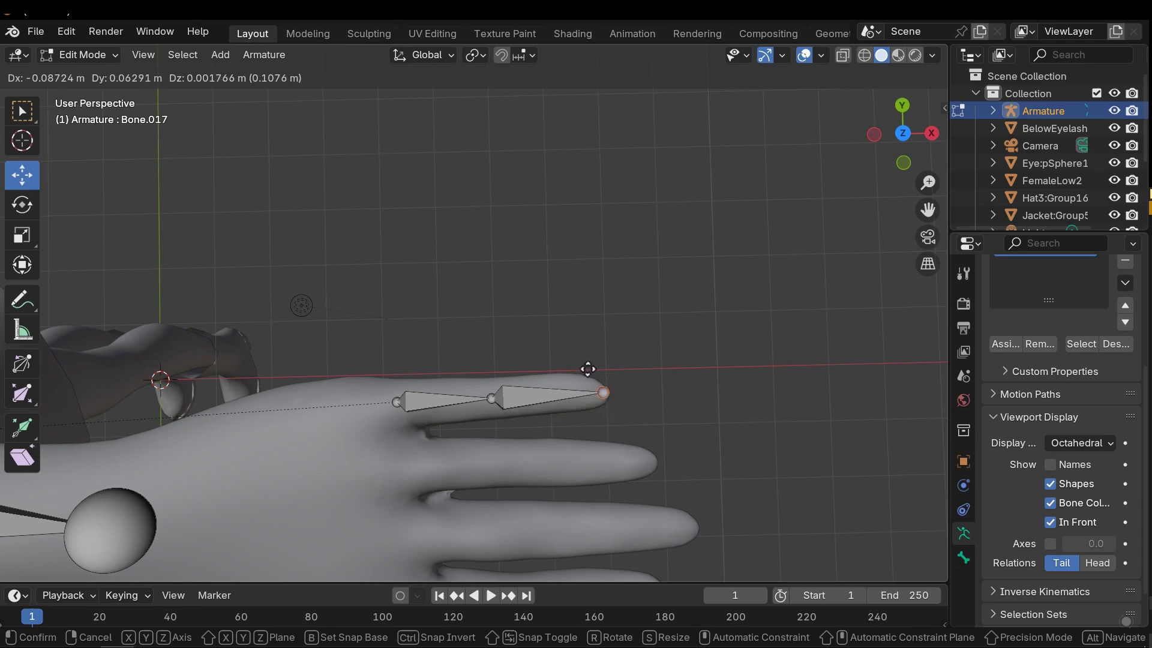
click(588, 369)
- Parent the base bone of the little finger to the left forearm bone with Keep Offset
scroll(535, 416, down, 3)
middle_drag(534, 416, 621, 438)
scroll(605, 423, up, 2)
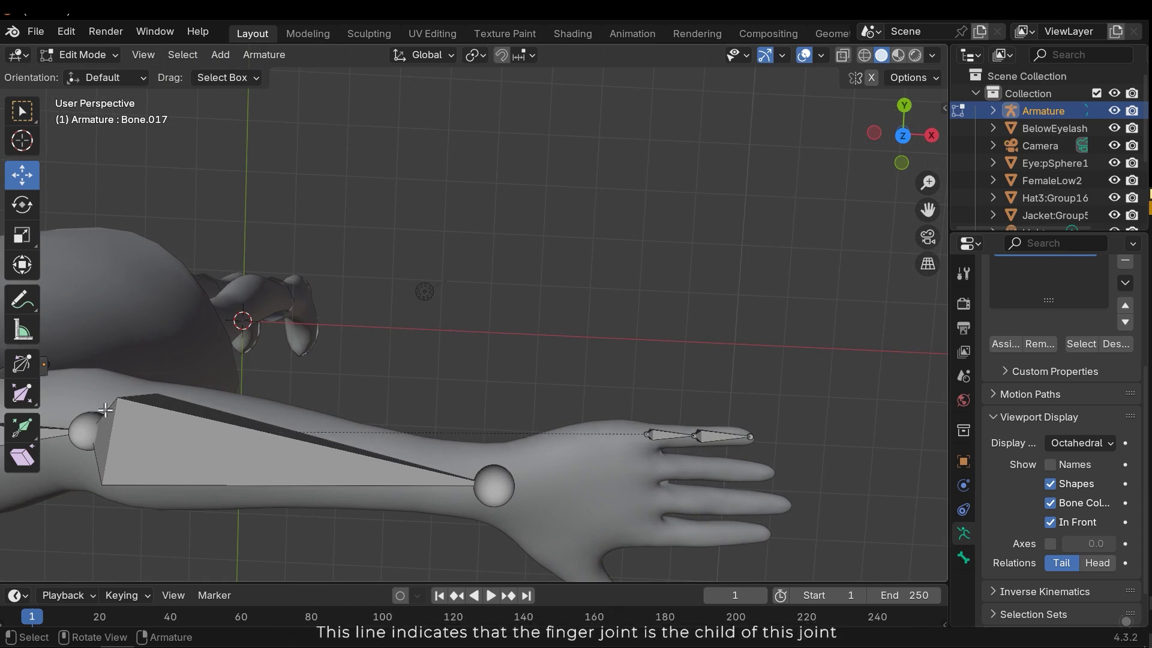
middle_drag(621, 435, 622, 419)
middle_drag(622, 420, 622, 408)
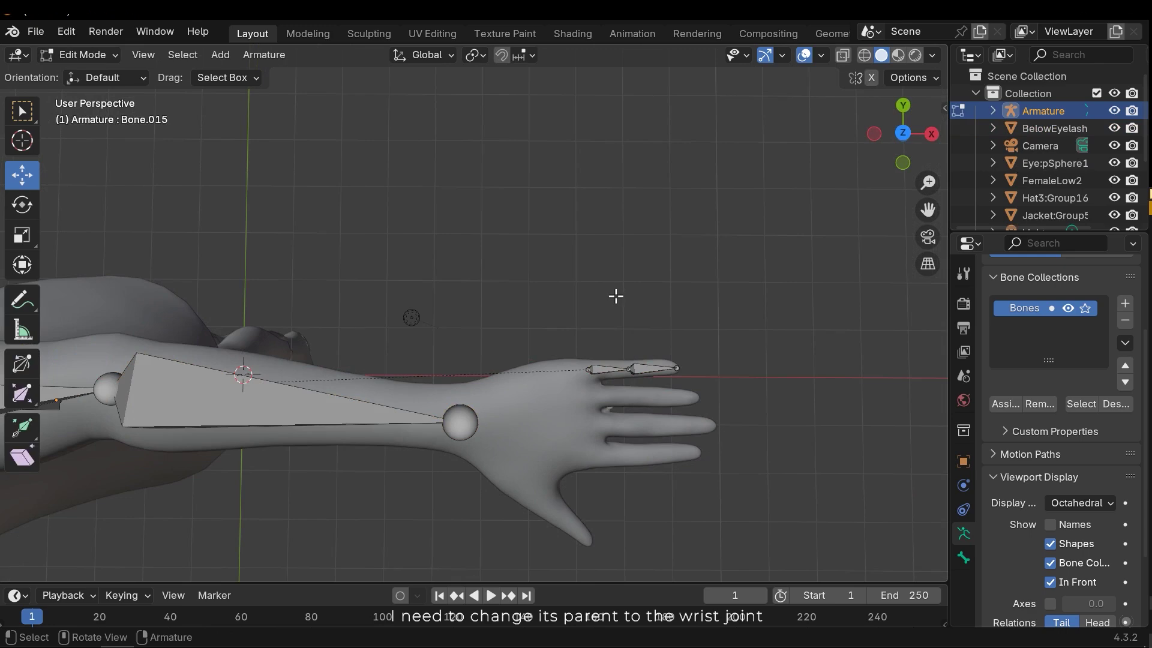
middle_drag(616, 297, 600, 386)
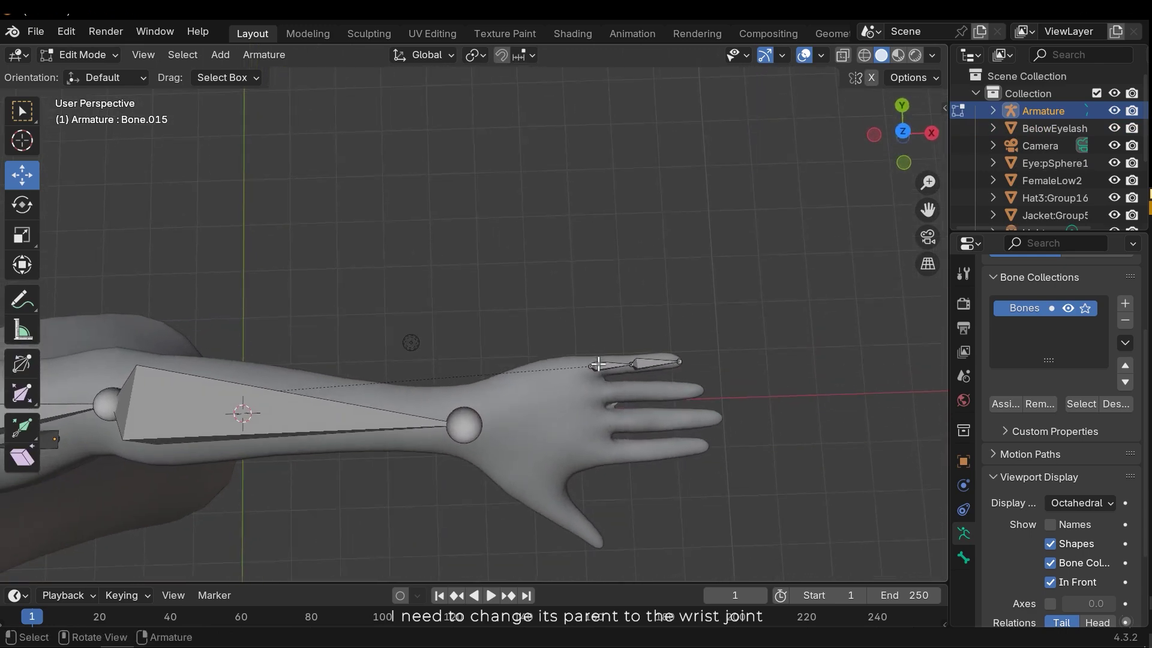
shift+click(351, 415)
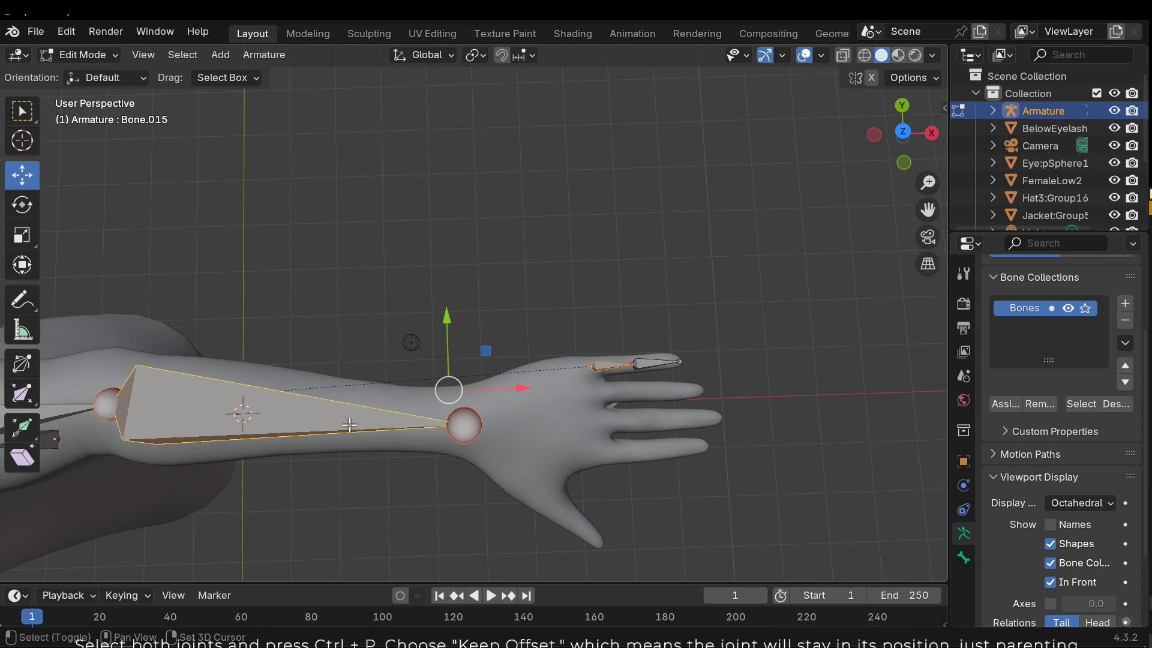
key(ctrl+p)
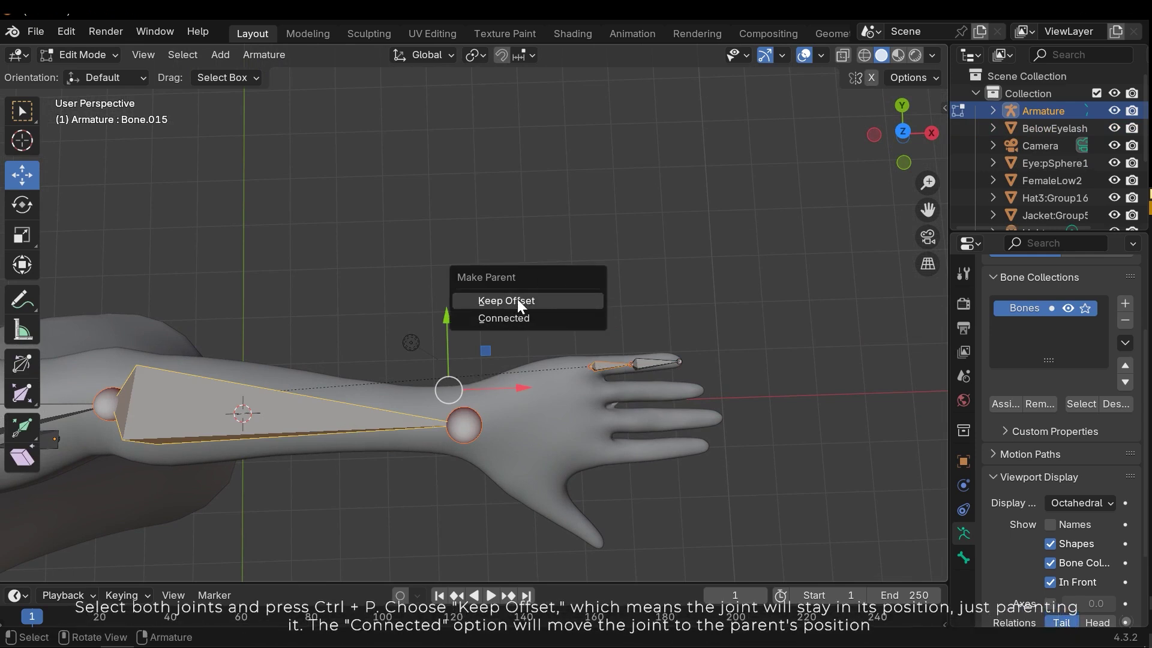
right_click(536, 330)
key(ctrl+p)
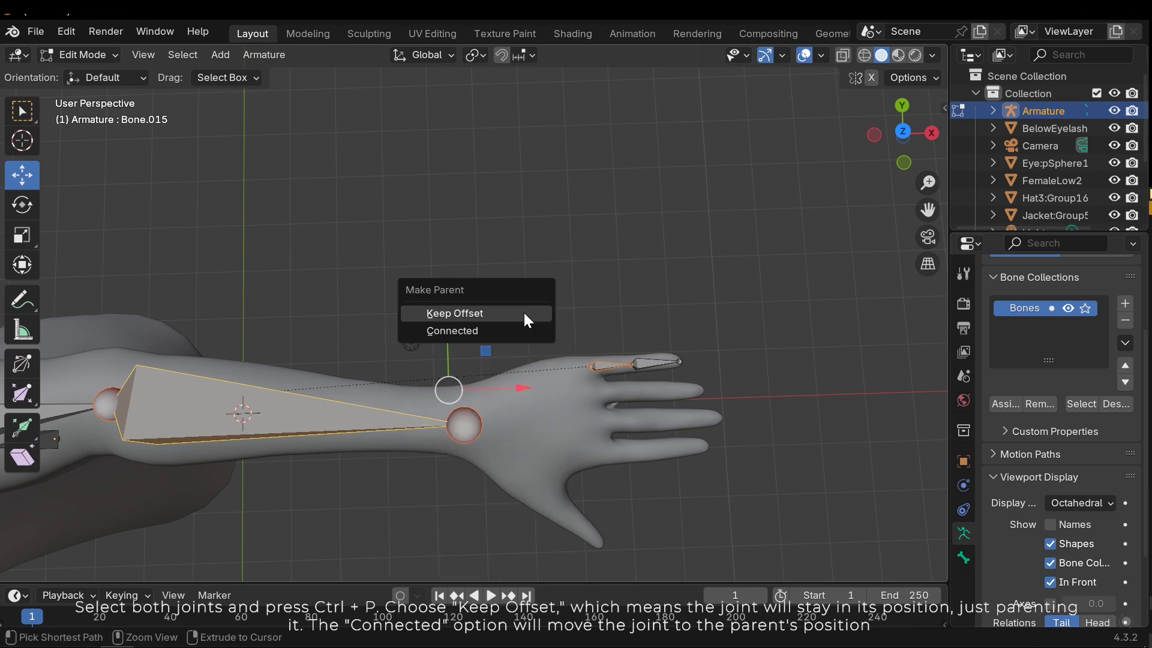
click(520, 314)
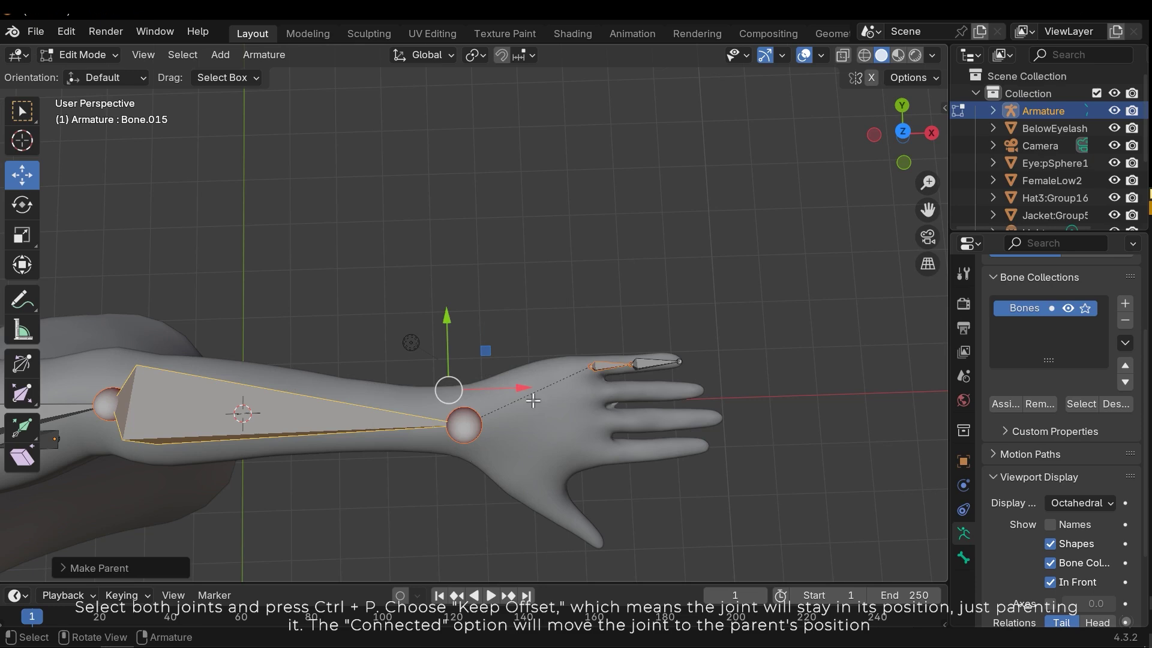
click(612, 323)
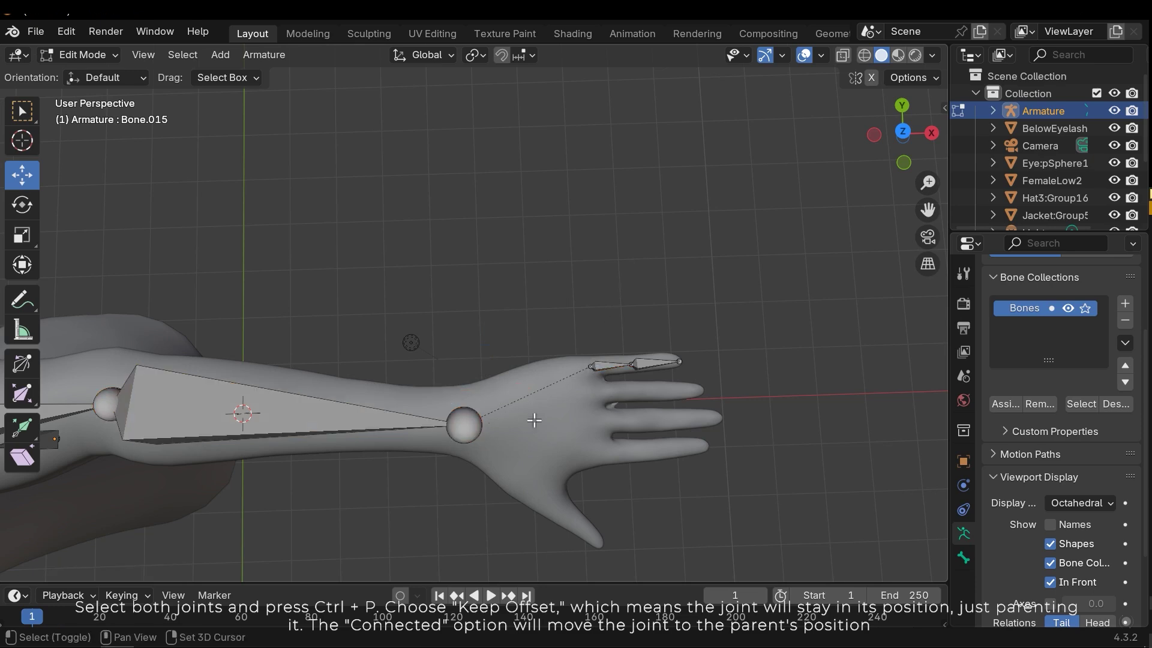
- Duplicate the two little-finger bones onto the ring finger and adjust the copy's tip and middle joint to its length
shift+middle_drag(530, 421, 463, 405)
middle_drag(463, 405, 506, 407)
scroll(502, 404, up, 1)
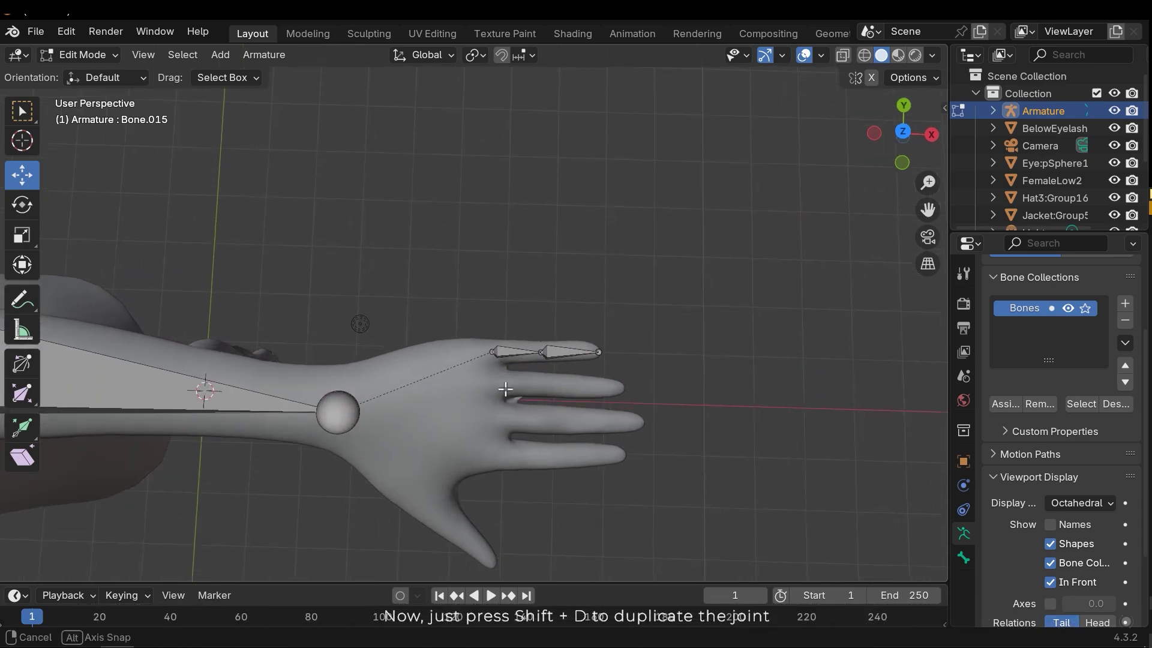
middle_drag(507, 391, 507, 384)
scroll(507, 349, up, 2)
click(574, 364)
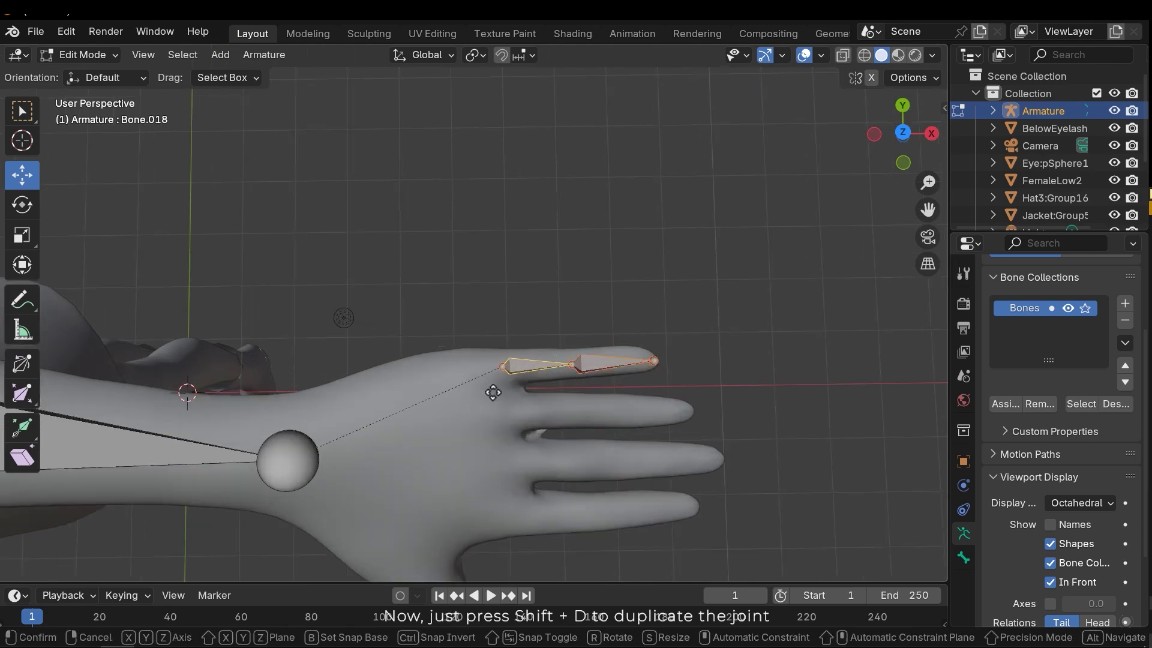
click(504, 439)
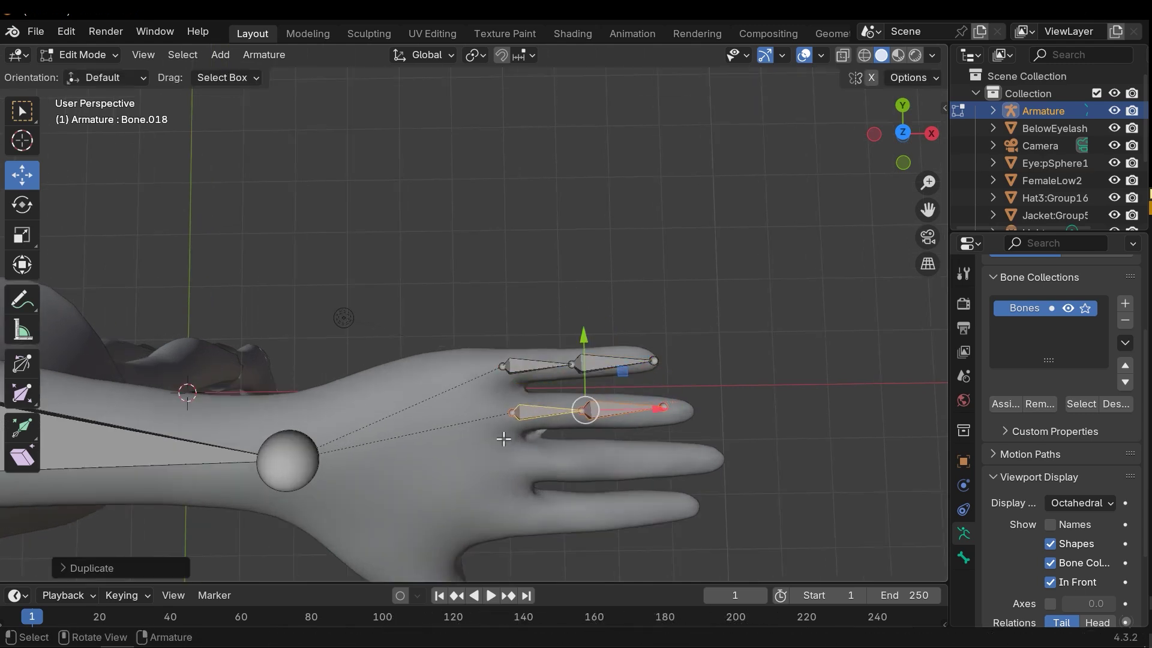
drag(663, 406, 687, 412)
click(598, 412)
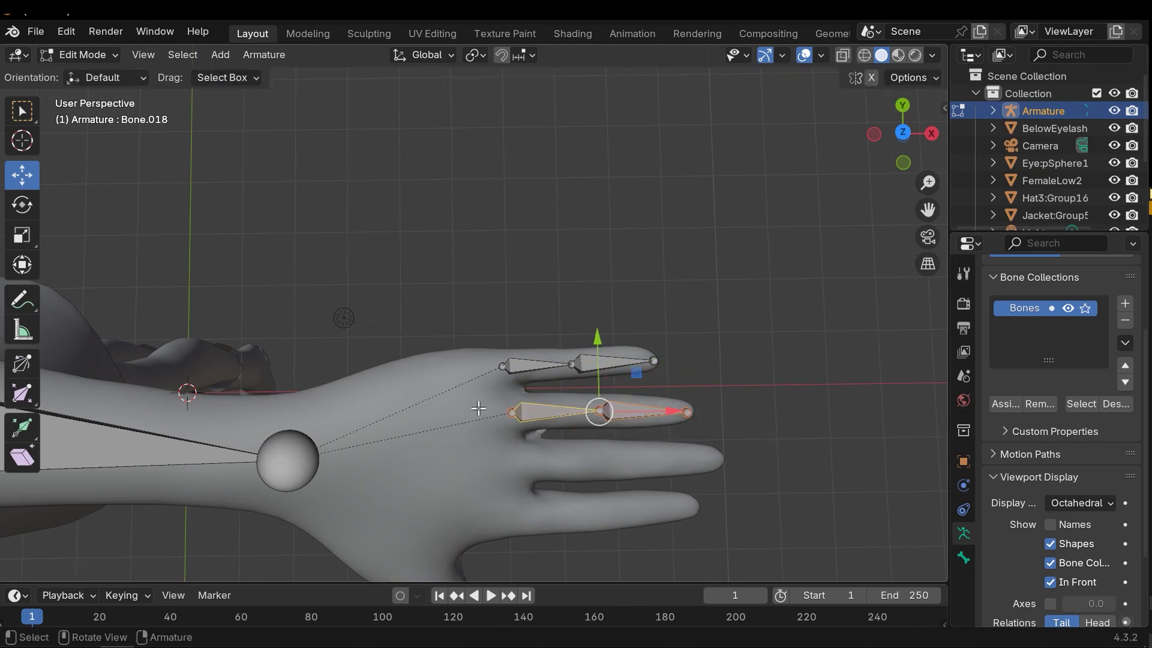
- Duplicate the ring-finger bones onto the middle finger and stretch their middle joint and tip to fit
key(shift+d)
click(481, 462)
drag(602, 463, 610, 464)
drag(689, 464, 722, 460)
- Set the snap target to Volume and turn snapping on
middle_drag(721, 461, 377, 246)
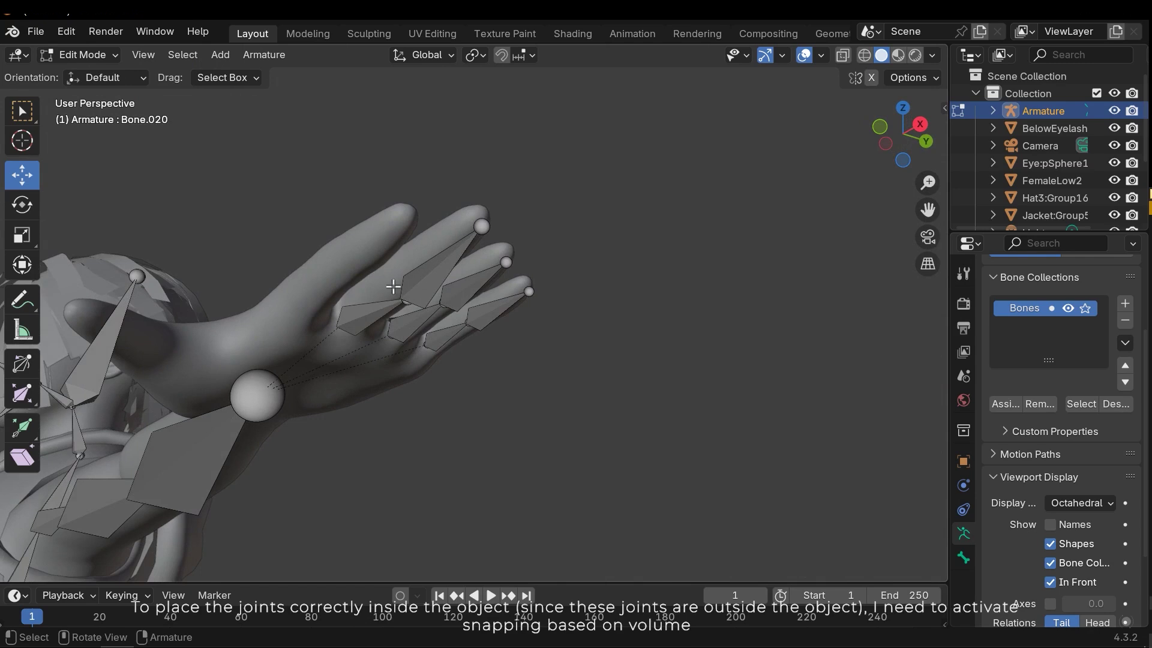
click(523, 56)
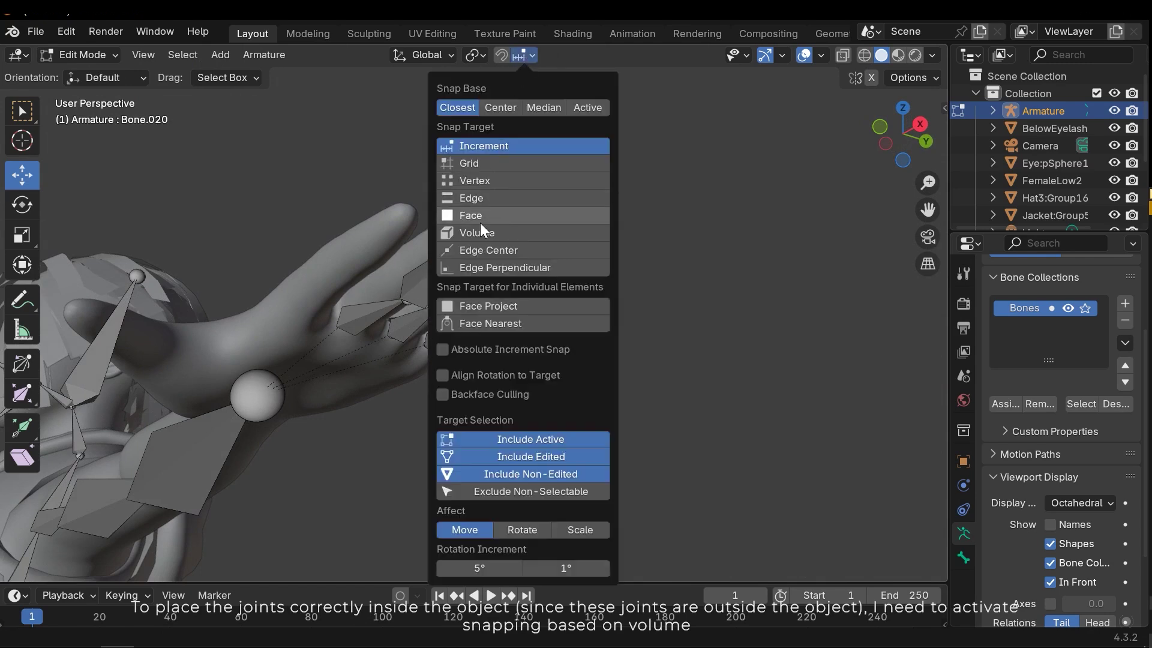
click(487, 232)
click(503, 58)
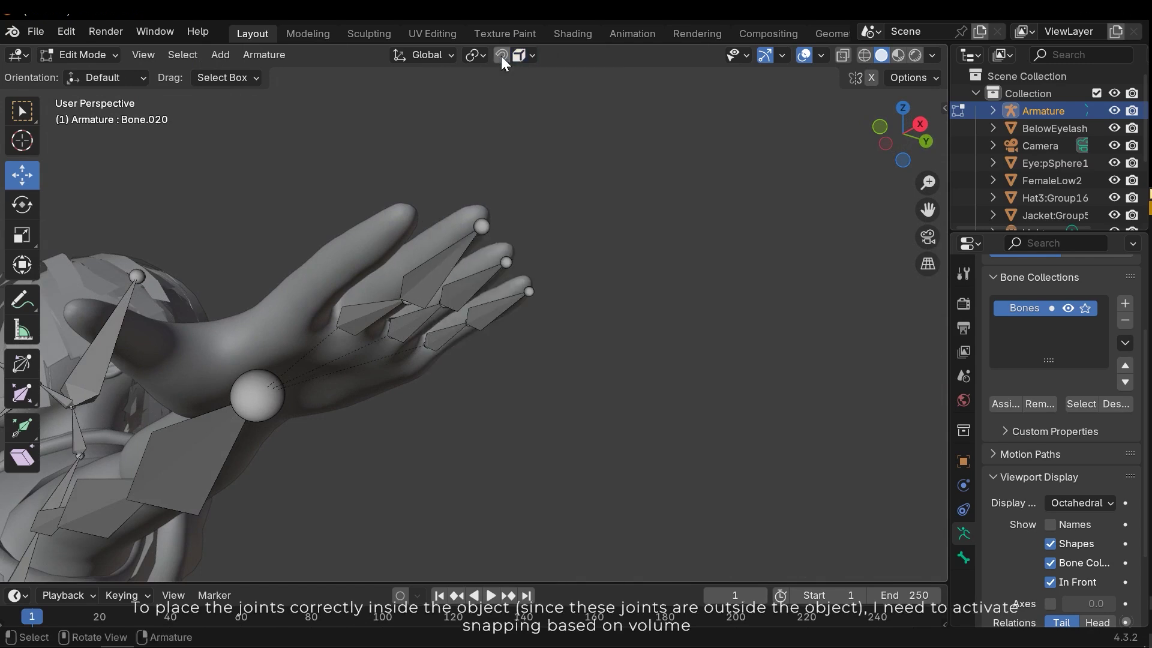
- Snap the middle finger's middle joint and tip joint inside the finger mesh
middle_drag(450, 230, 558, 337)
drag(560, 292, 558, 251)
middle_drag(557, 251, 522, 419)
key(g)
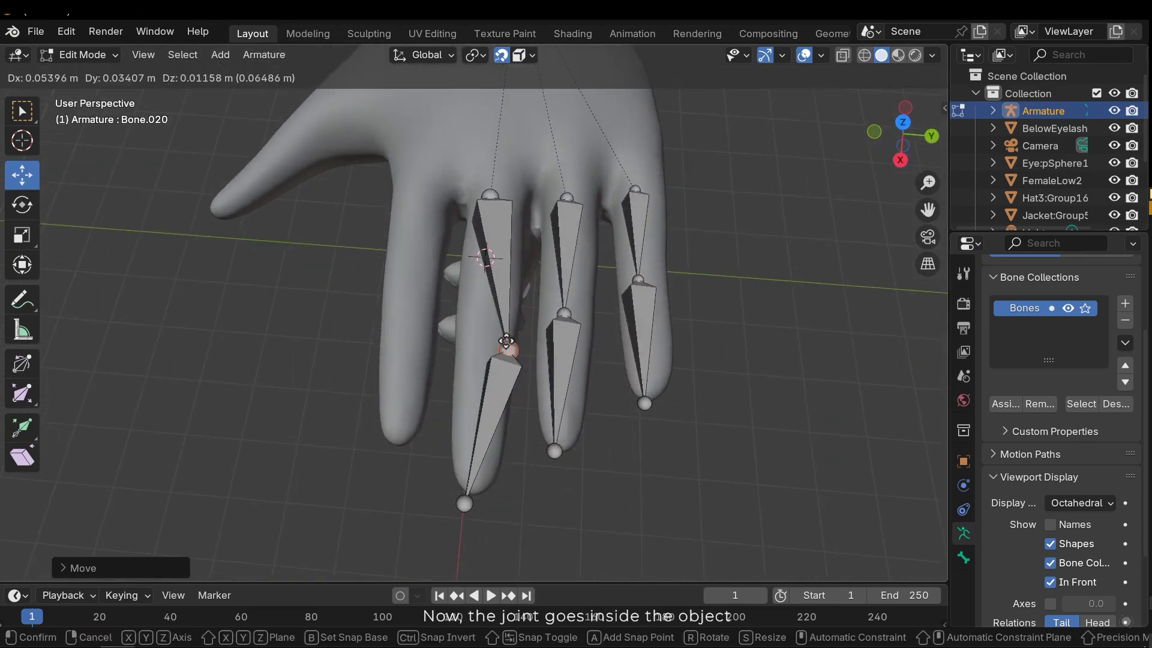
click(489, 321)
click(465, 503)
key(g)
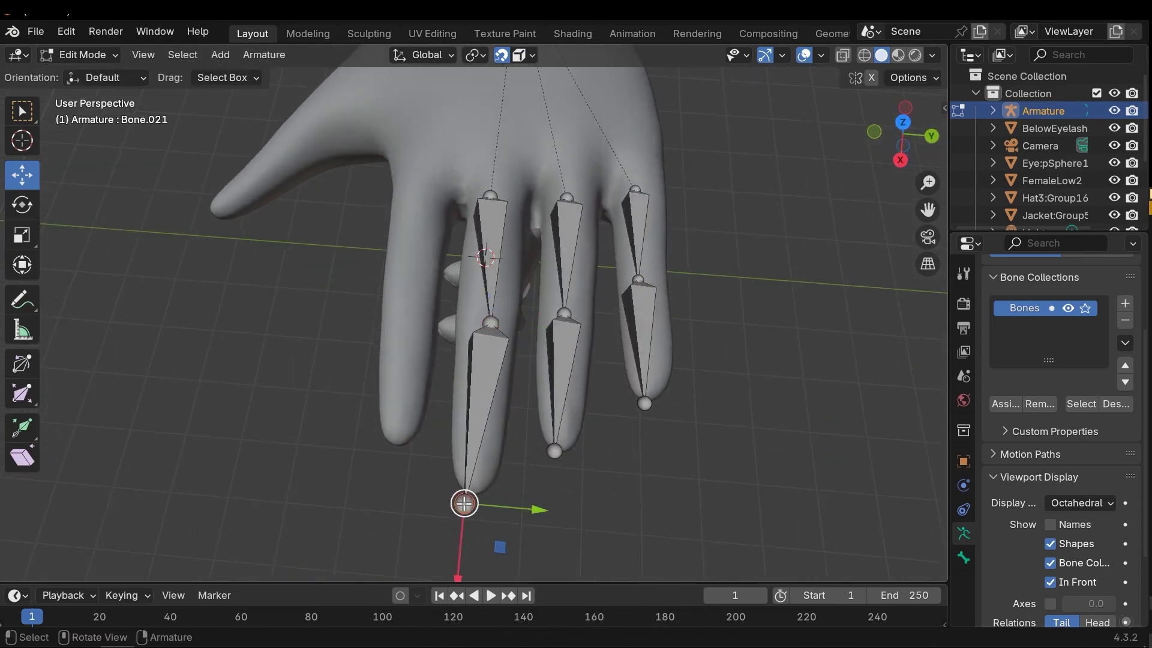
click(472, 481)
- Snap three further finger joints into the volume of the hand mesh
middle_drag(473, 481, 653, 417)
click(507, 227)
key(g)
click(511, 226)
click(637, 265)
key(g)
click(639, 262)
click(611, 172)
key(g)
click(607, 164)
- Finish editing the bones and return the armature to Object Mode
click(483, 145)
middle_drag(487, 144, 591, 379)
key(Tab)
middle_drag(522, 240, 582, 399)
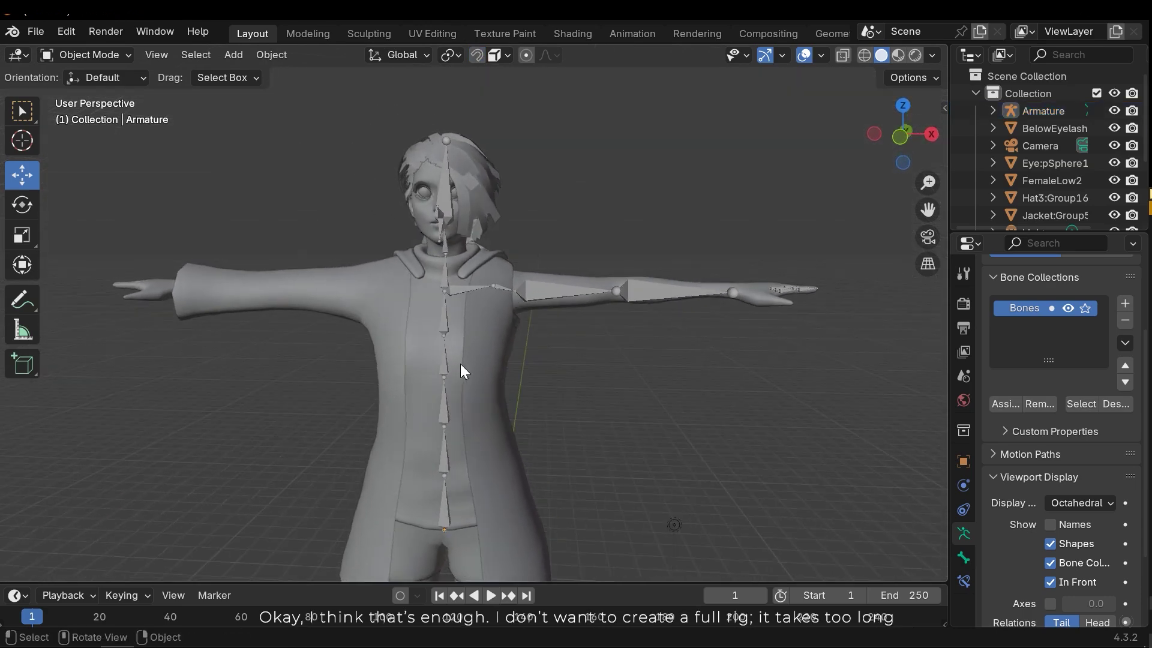
- Hide the armature and select all of the character's mesh objects
scroll(523, 354, down, 6)
scroll(1074, 128, down, 4)
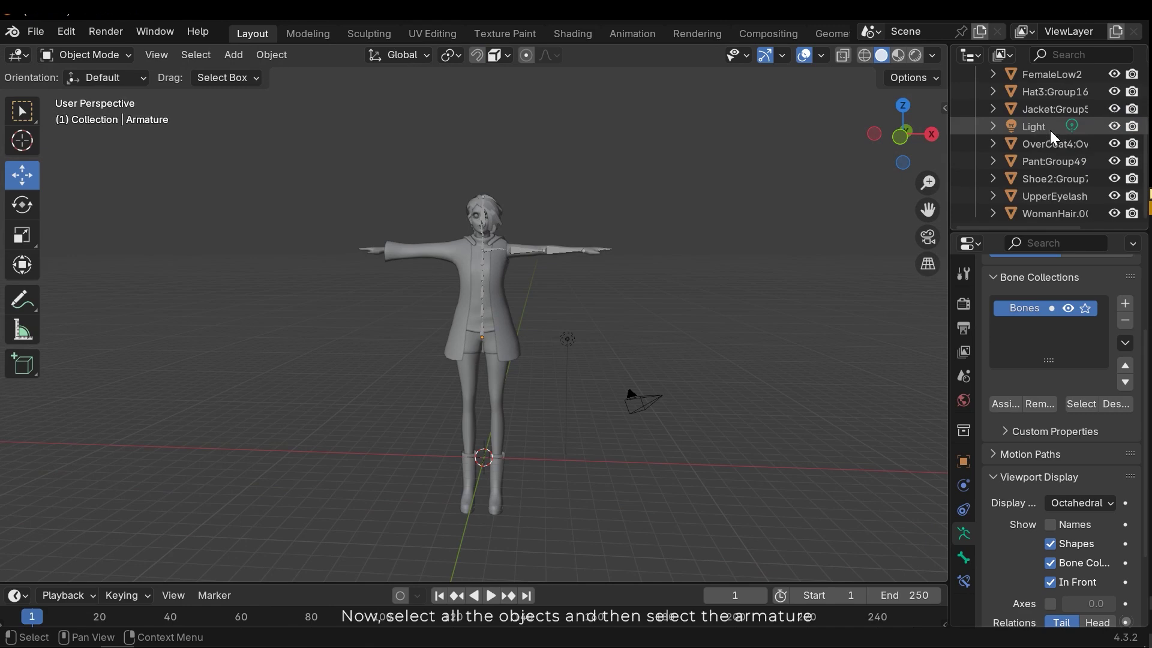
scroll(1067, 168, up, 4)
click(1114, 110)
scroll(555, 260, down, 2)
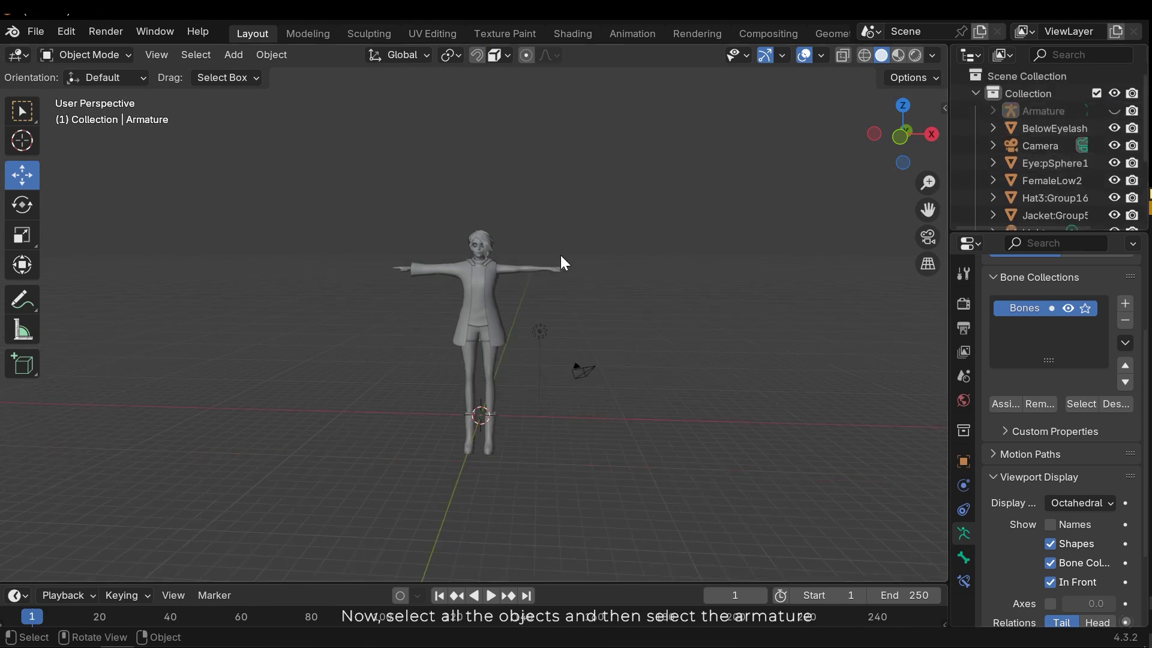
middle_drag(575, 384, 570, 387)
scroll(575, 384, up, 2)
ctrl+drag(547, 312, 684, 459)
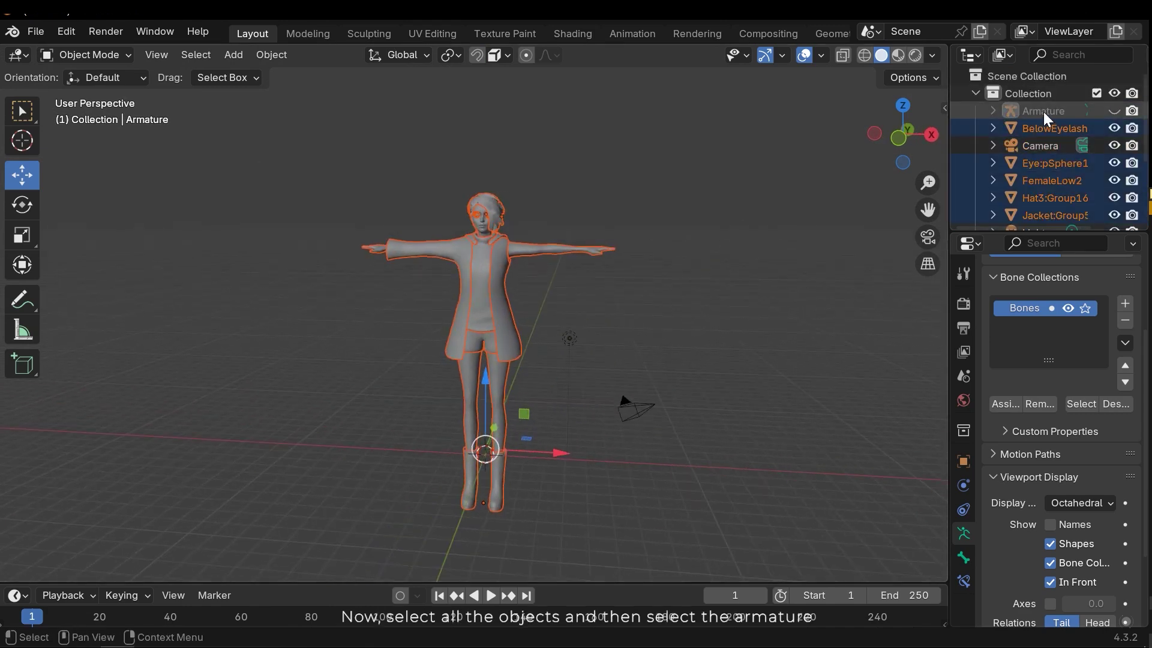
- With the armature shown and selected last, try to parent all the meshes to it With Automatic Weights
scroll(522, 294, up, 3)
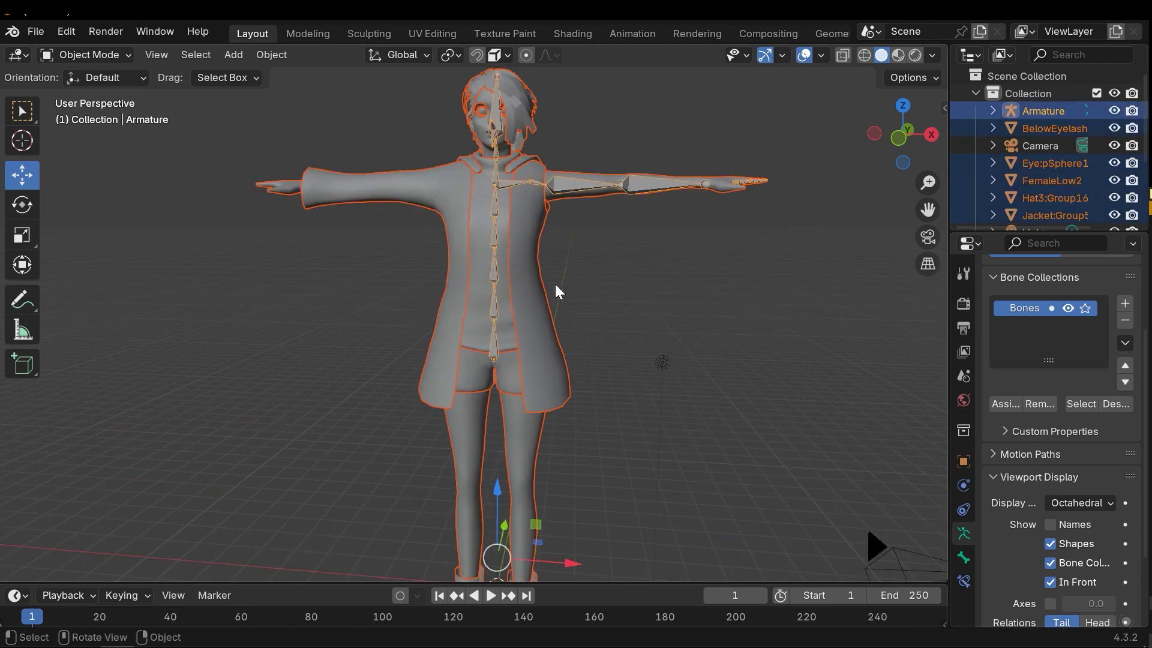
key(ctrl+p)
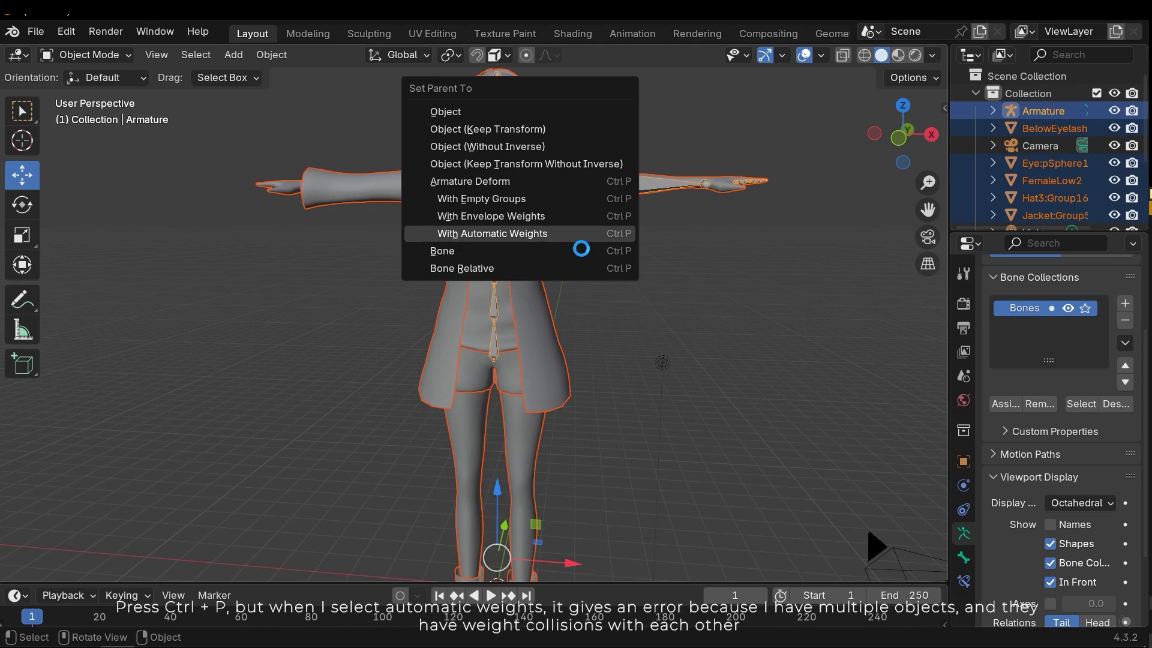
middle_drag(583, 376, 590, 373)
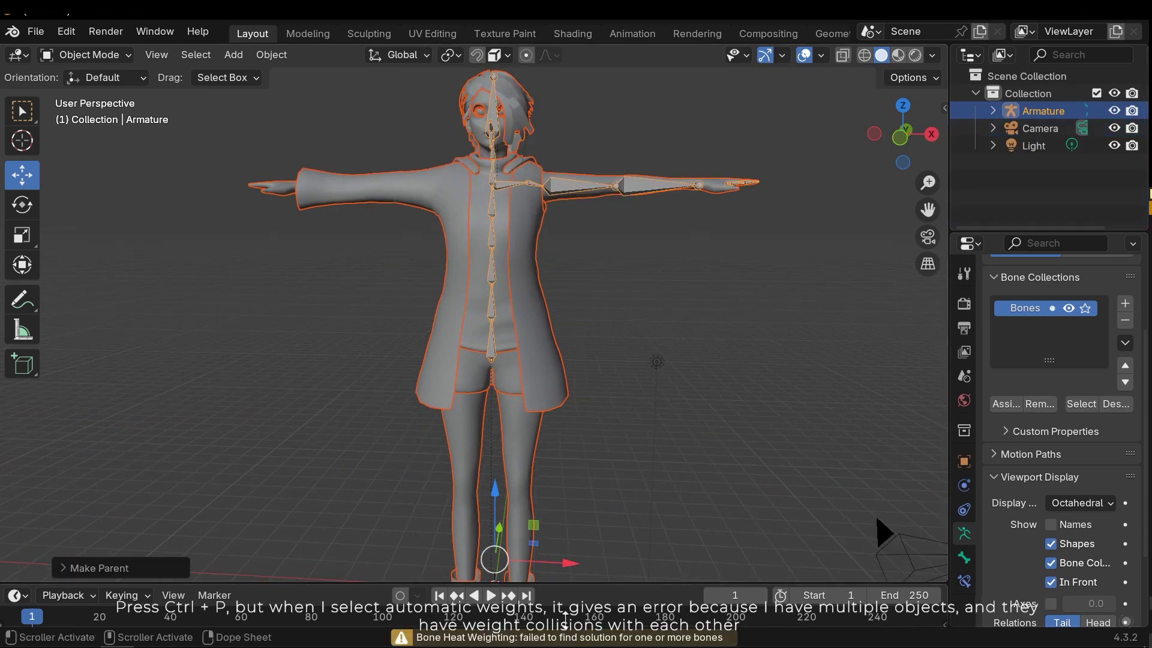
shift+middle_drag(677, 311, 690, 390)
scroll(690, 390, up, 4)
shift+middle_drag(633, 228, 556, 325)
scroll(556, 326, up, 2)
middle_drag(523, 273, 504, 276)
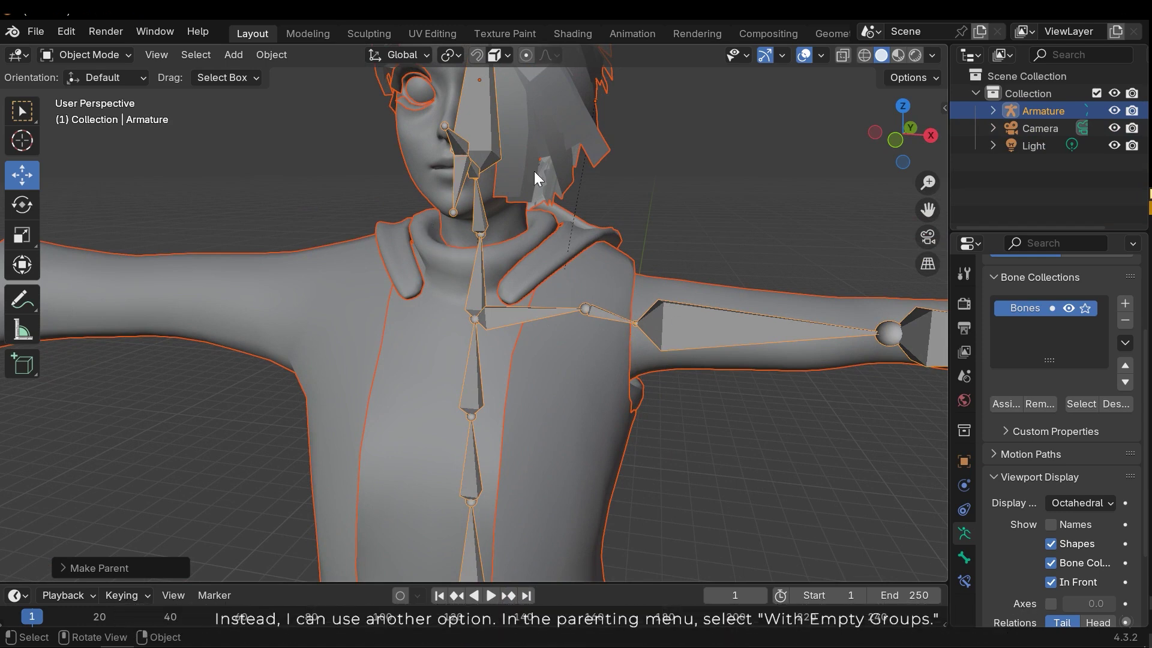
- Parent all the character meshes to the armature using Armature Deform With Empty Groups
scroll(534, 180, down, 7)
key(ctrl+p)
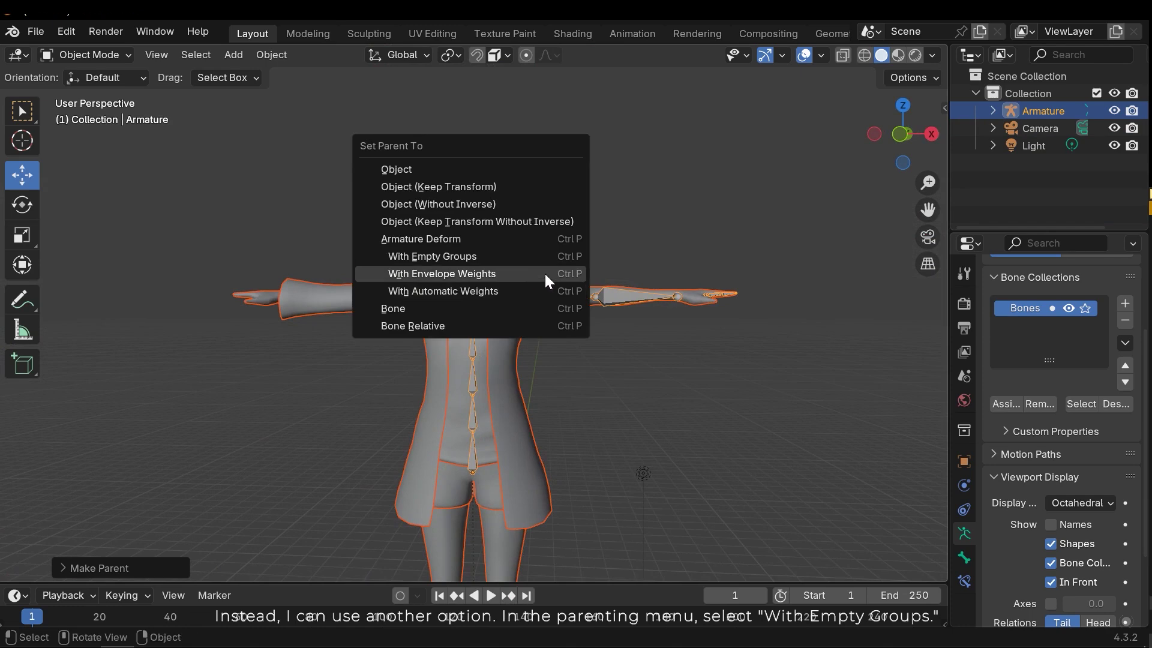
click(456, 257)
scroll(607, 361, up, 5)
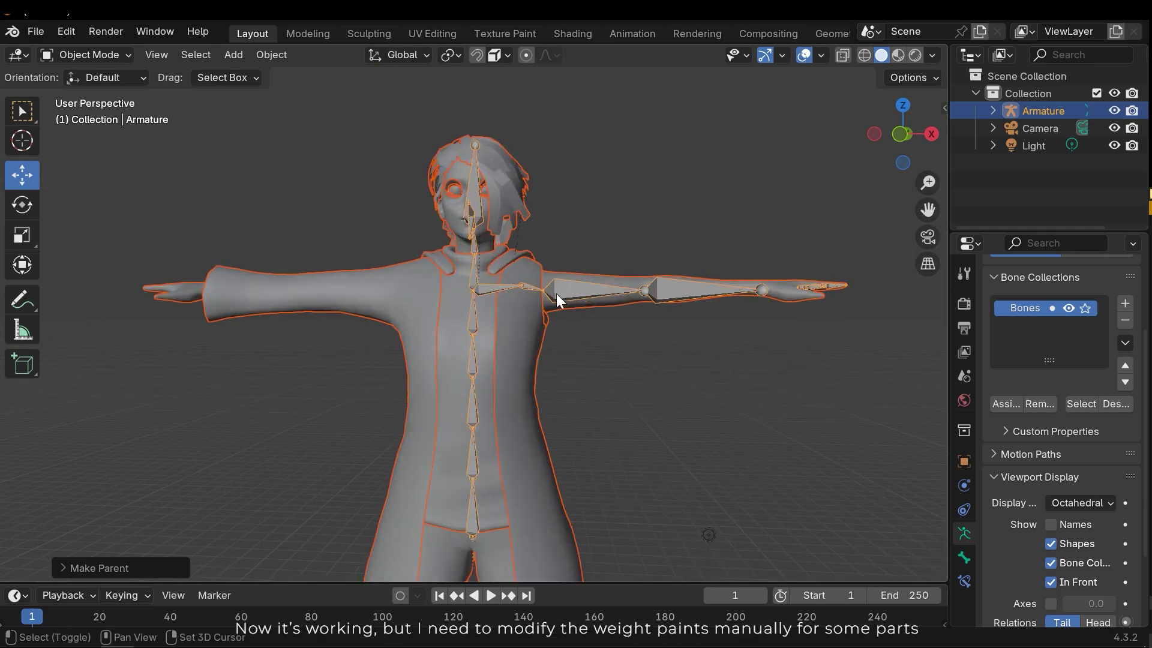
middle_drag(449, 328, 466, 337)
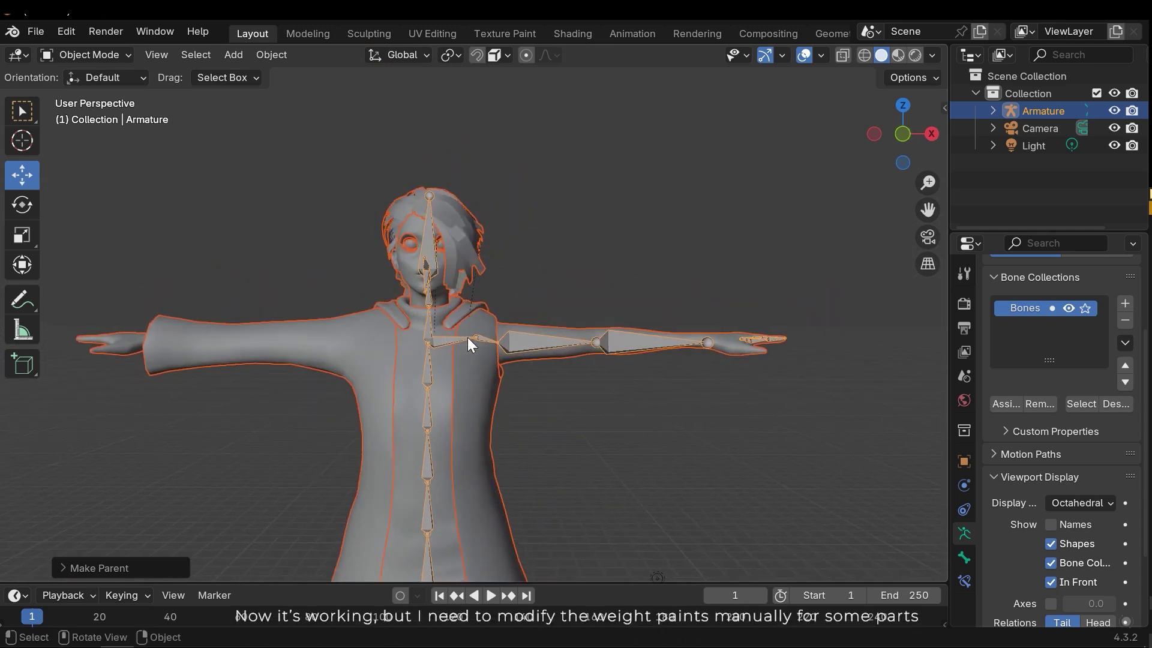
scroll(464, 338, up, 1)
click(454, 345)
key(r)
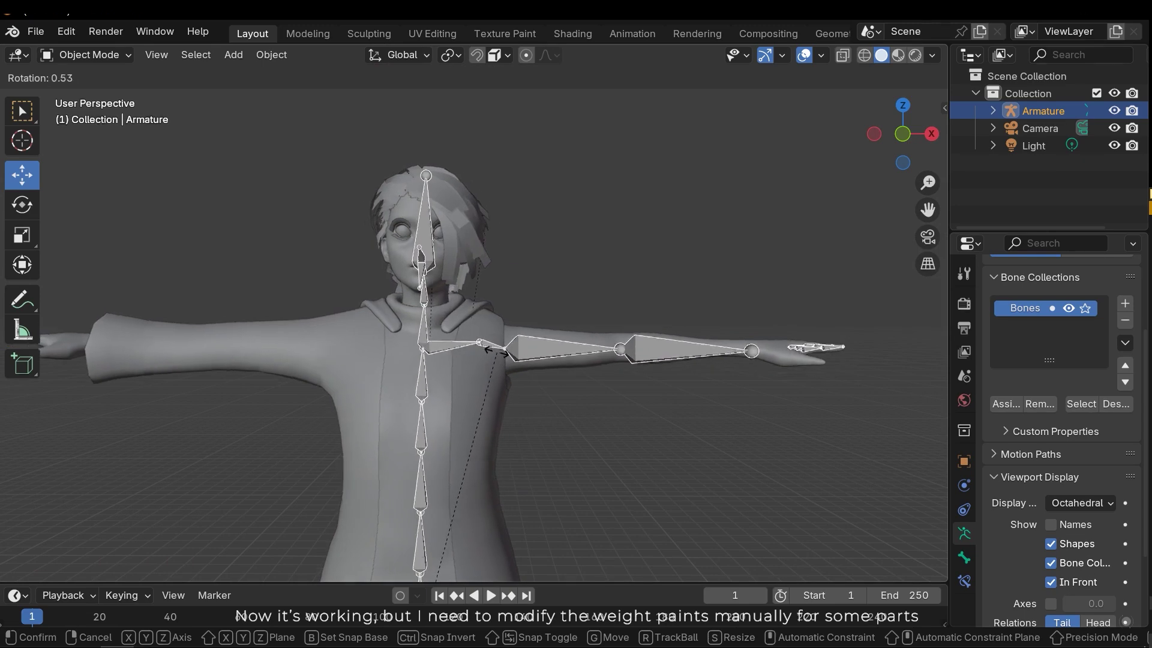
key(Escape)
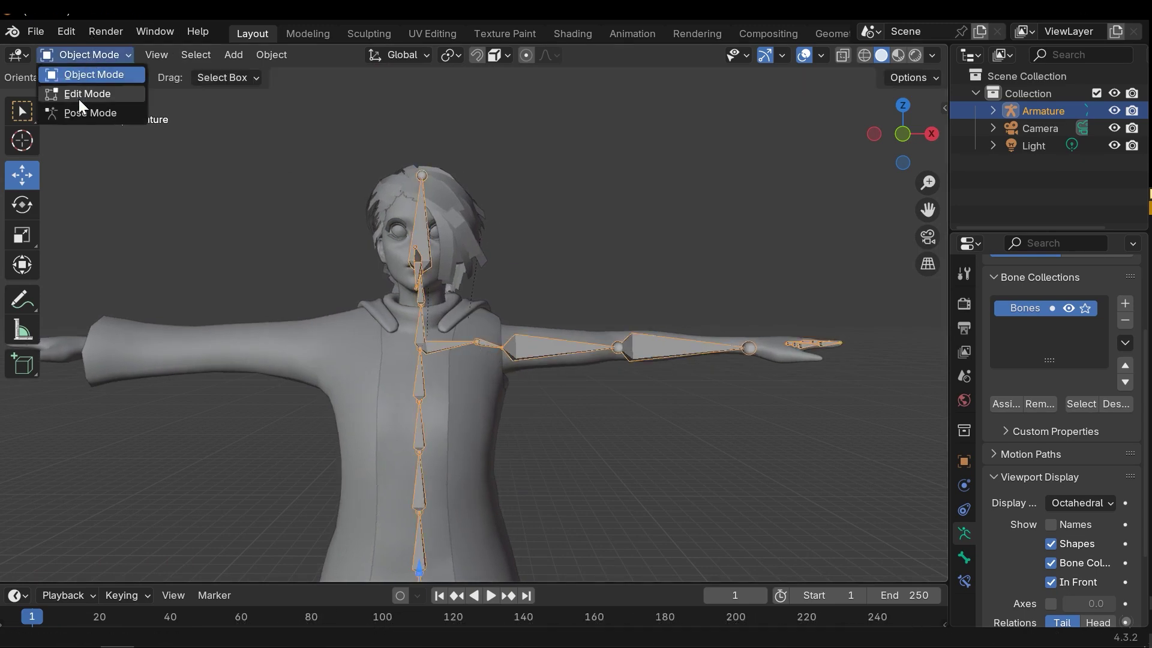
- Switch the armature to Pose Mode and test the upper arm bone by swinging it down and back to the T-pose
click(87, 113)
click(540, 339)
key(r)
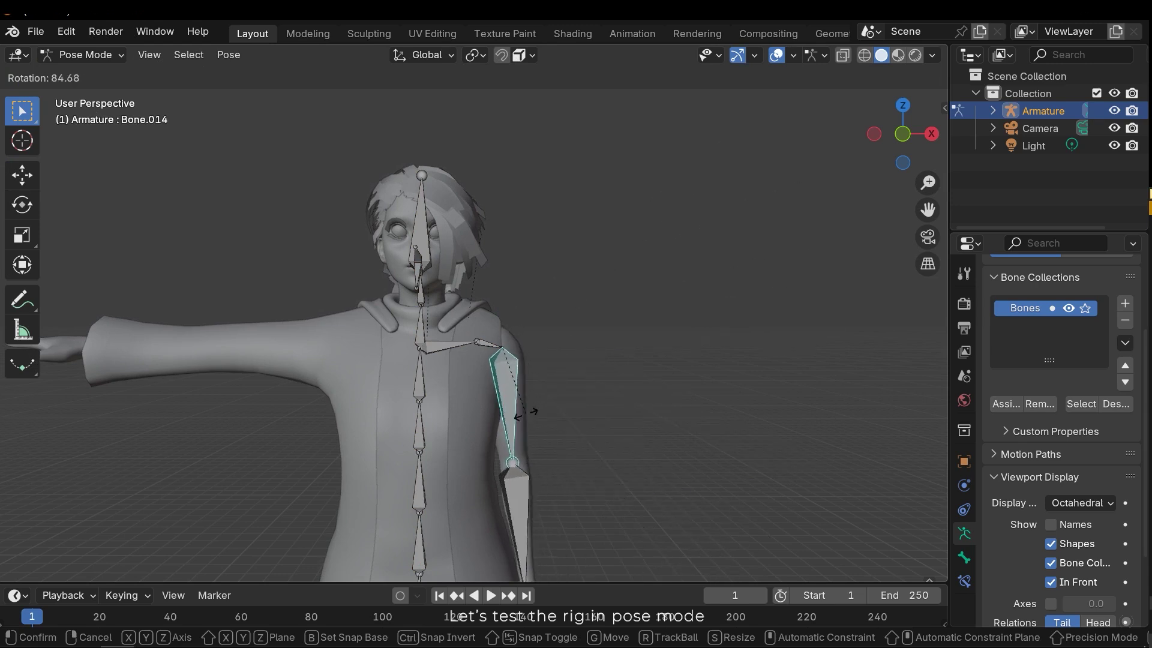
click(586, 332)
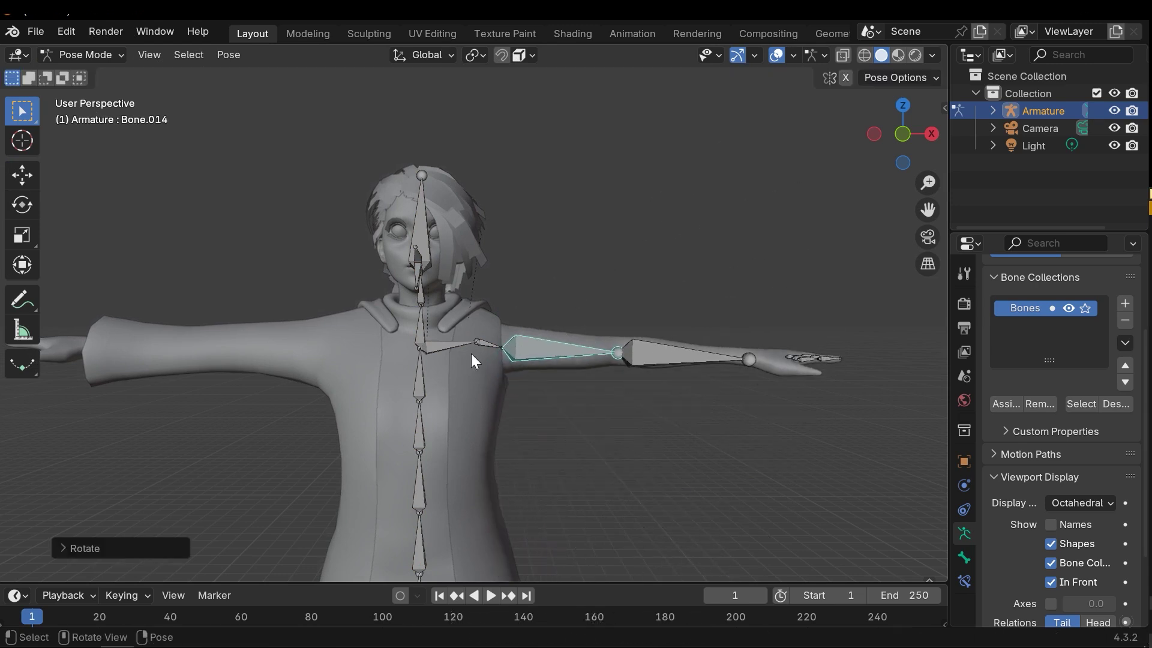
- Try rotating the head bone to test how the face and hair follow it, restoring its original pose
click(435, 254)
key(r)
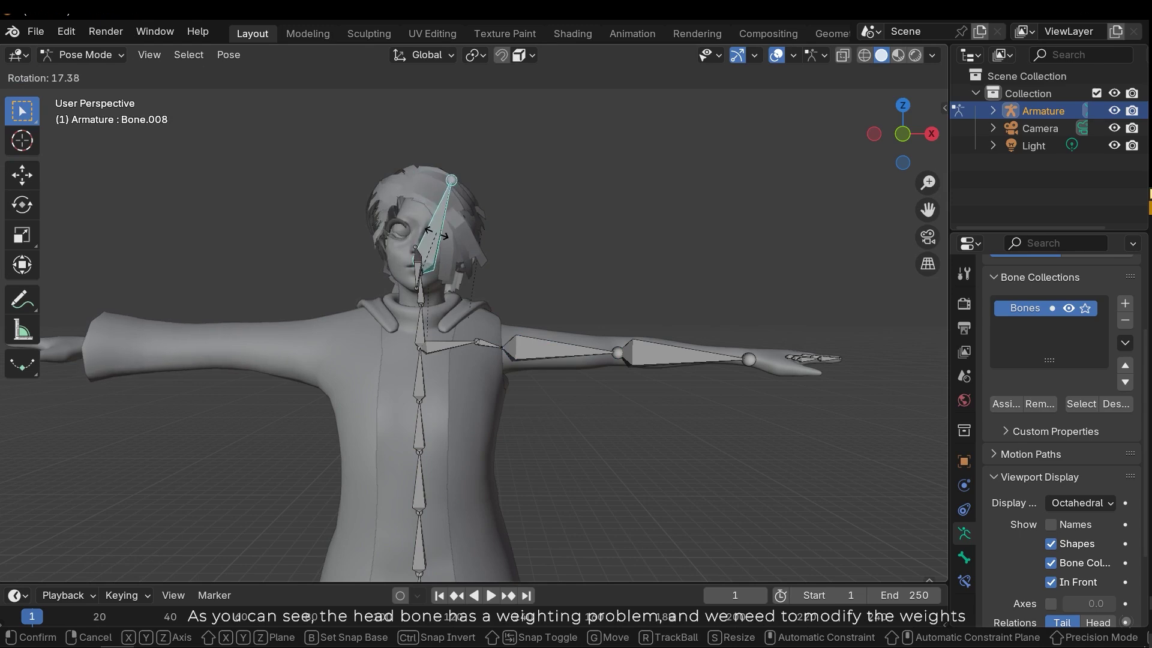
right_click(423, 238)
shift+middle_drag(423, 240, 524, 301)
scroll(473, 301, up, 4)
key(r)
click(406, 156)
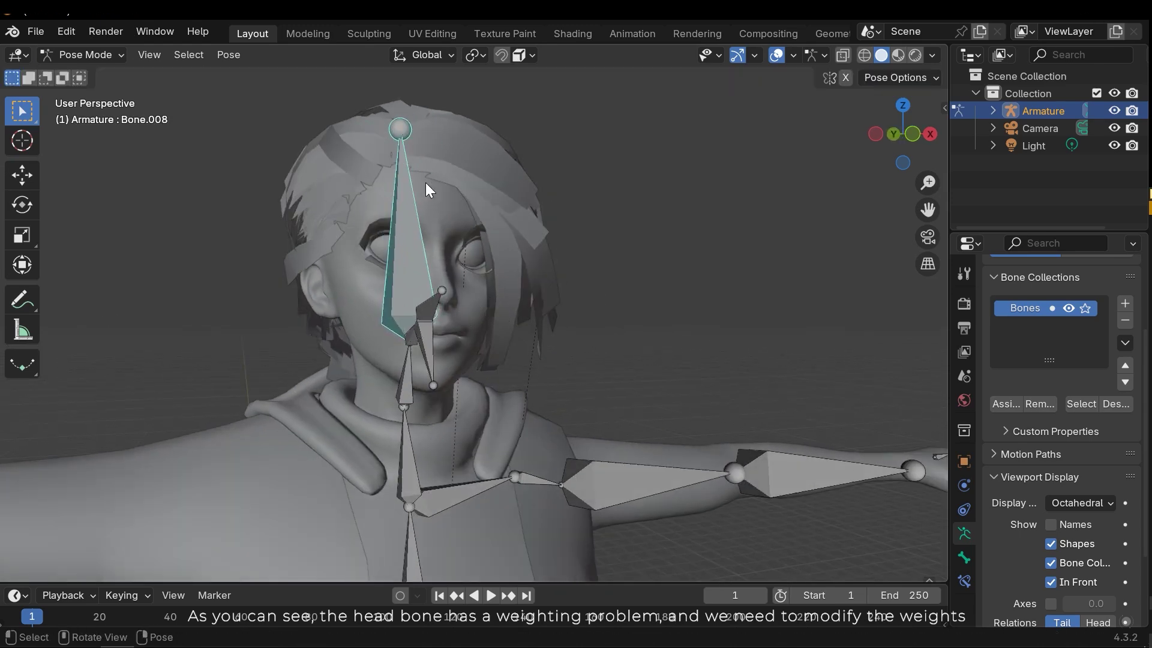
key(ctrl+z)
click(414, 283)
key(r)
right_click(411, 294)
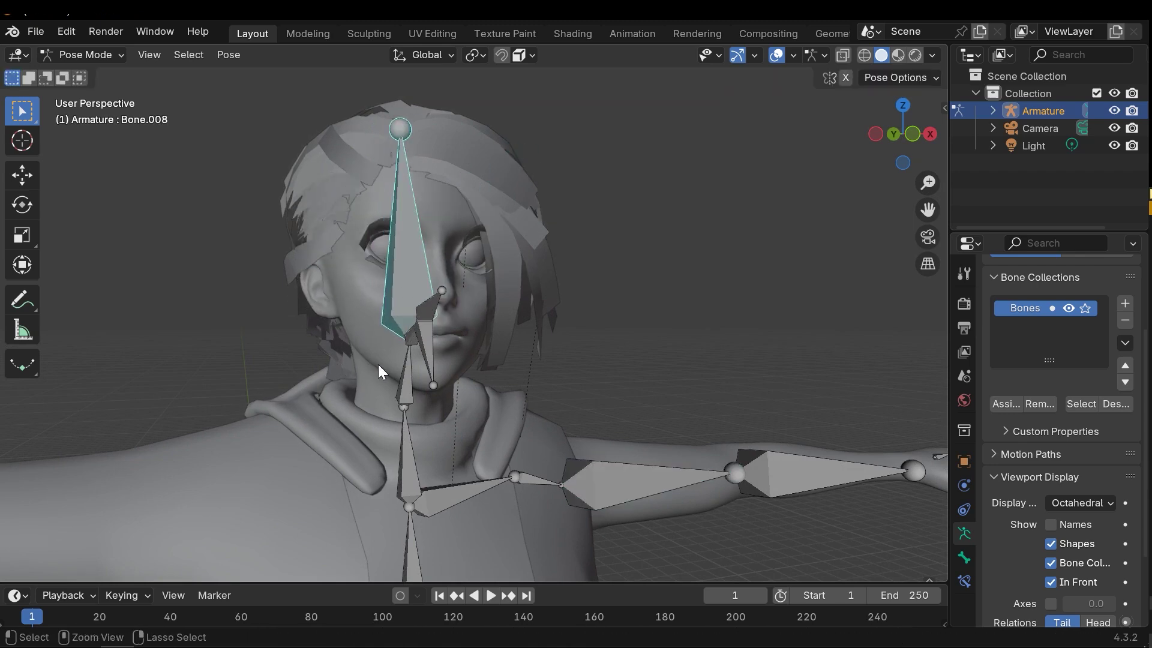
- Try rotating the neck bone to test how the neck and head deform, without keeping the rotation
middle_drag(401, 370, 350, 377)
click(345, 377)
key(r)
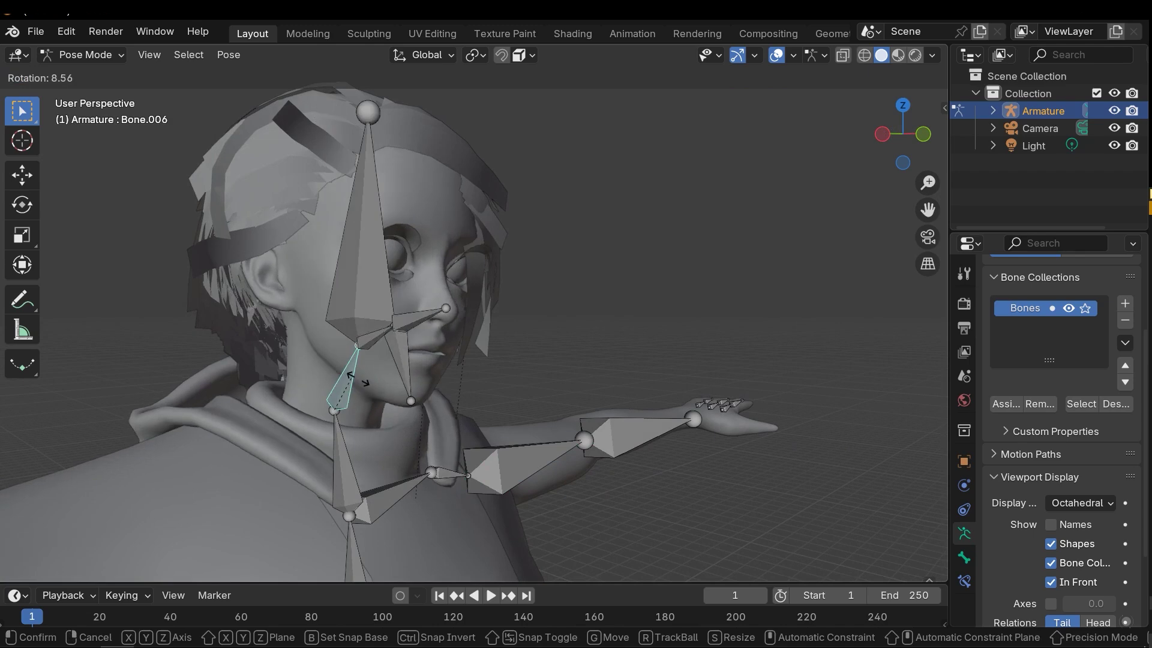
right_click(338, 362)
- Test the hand's deformation by rotating the base bones of two rigged fingers and returning them to their straight pose
shift+drag(570, 388, 418, 370)
shift+middle_drag(419, 370, 384, 367)
scroll(646, 372, up, 2)
middle_drag(646, 378, 617, 12)
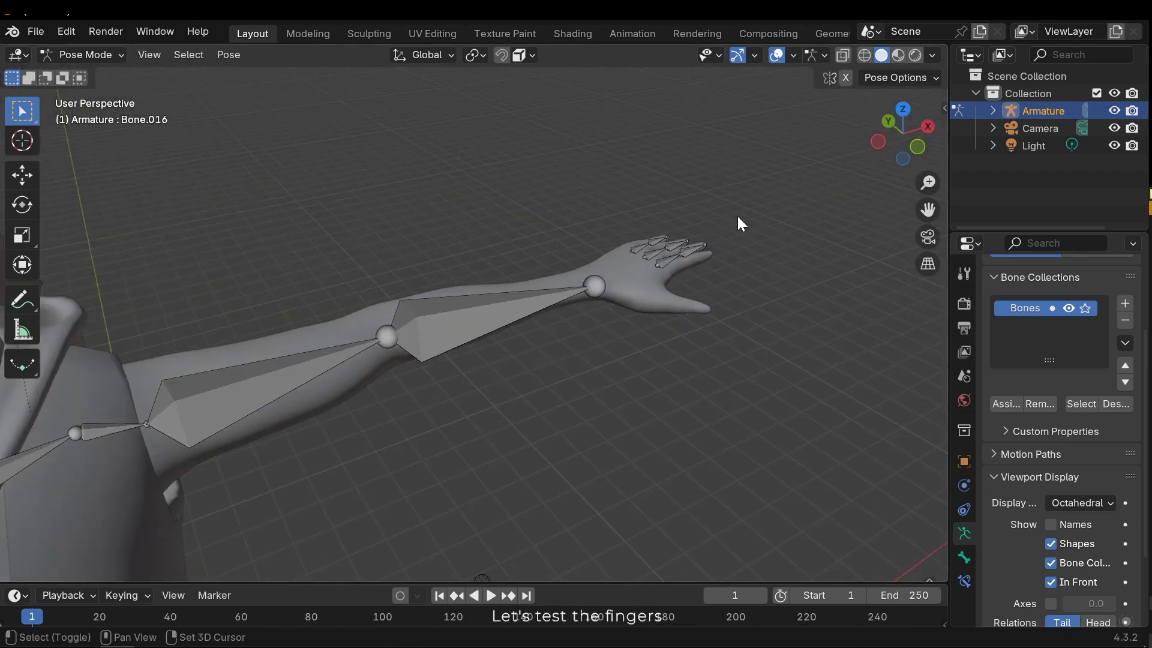
shift+middle_drag(725, 226, 473, 404)
key(r)
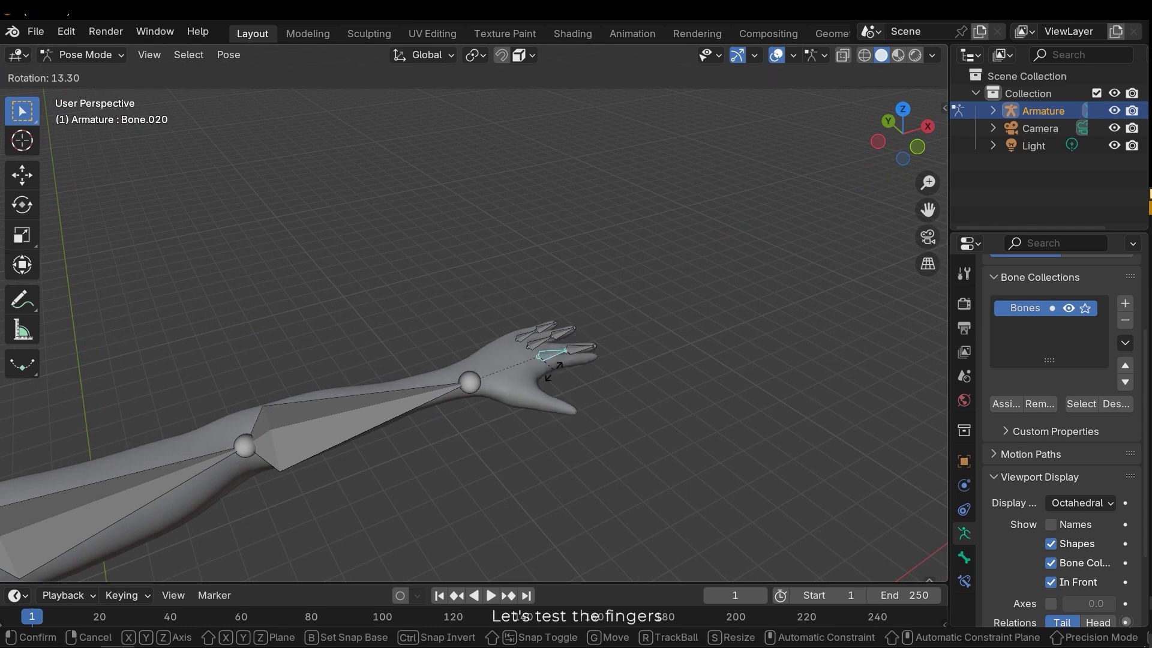
click(557, 380)
click(525, 336)
key(r)
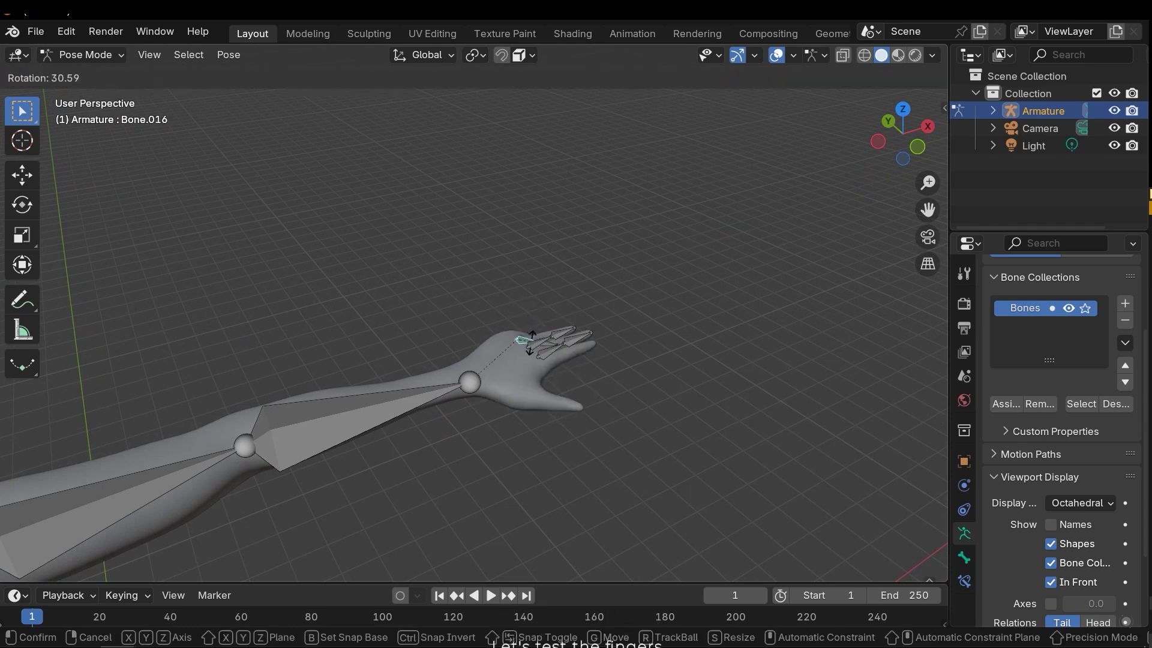
click(529, 338)
- Rotate the second bone of the outermost rigged finger to test how the fingertip bends
middle_drag(556, 312, 511, 490)
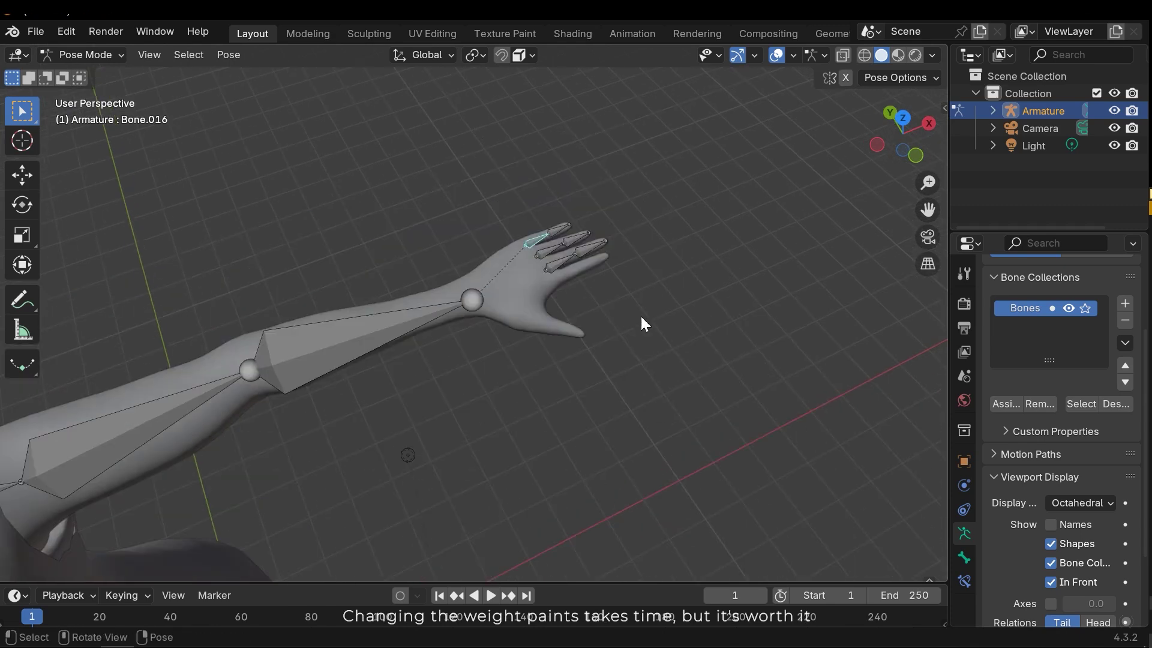
shift+middle_drag(642, 318, 578, 470)
click(554, 300)
key(r)
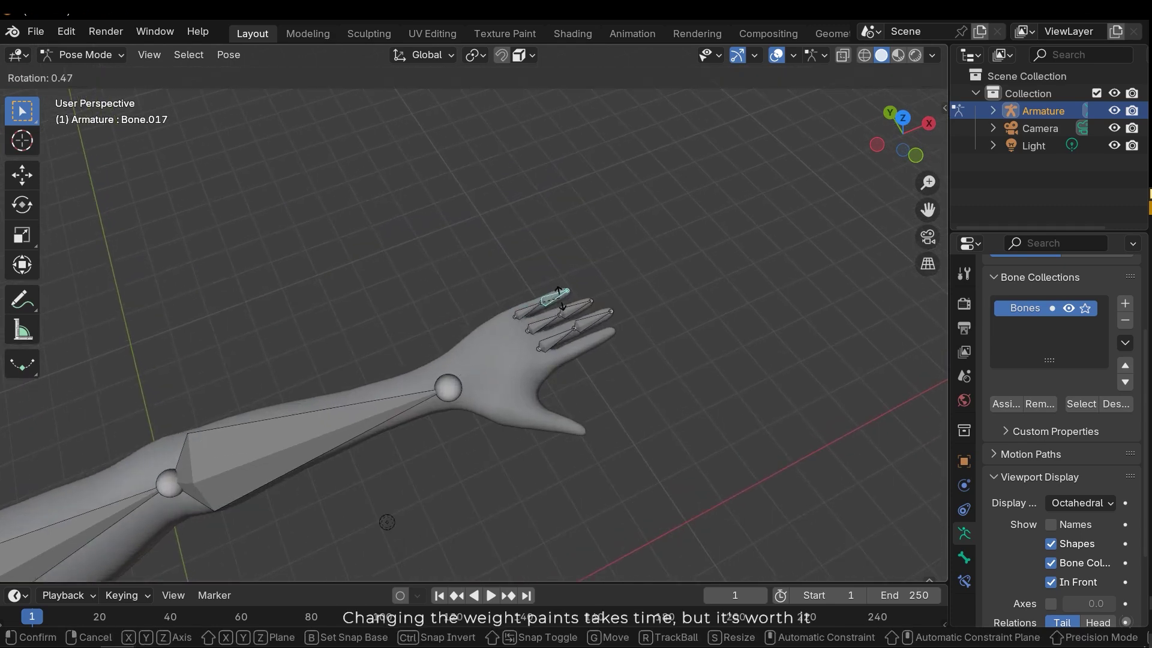
scroll(564, 294, down, 2)
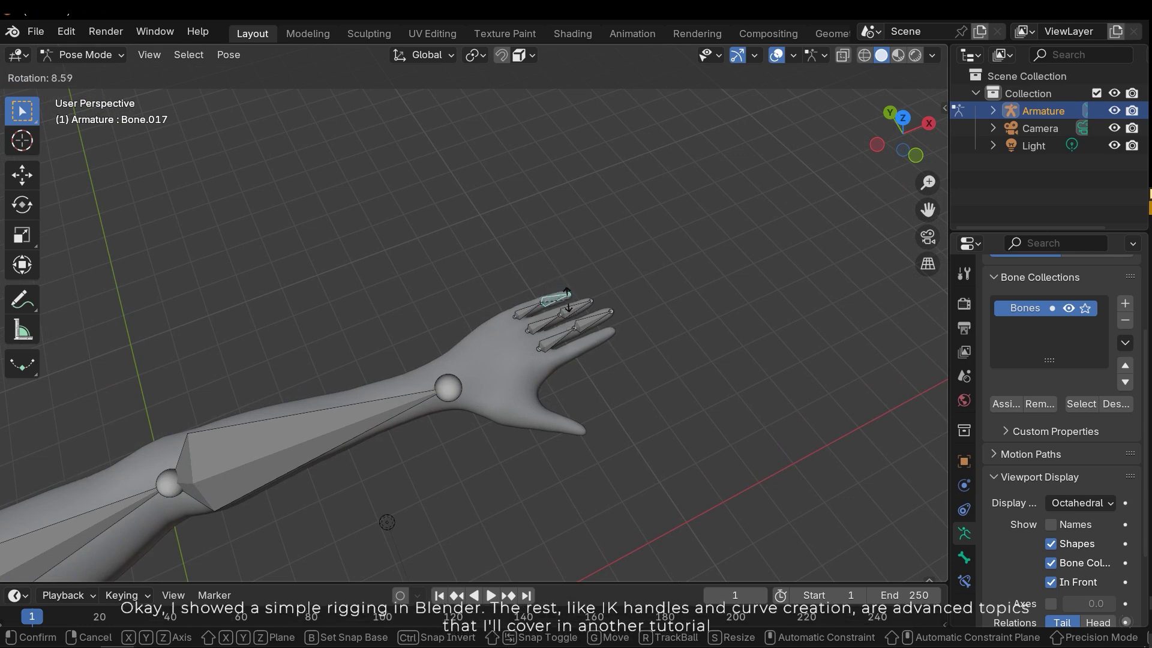
click(524, 321)
- Rotate the mid-spine bone sideways to test how the whole upper body follows the rig
scroll(526, 360, down, 5)
middle_drag(528, 401, 432, 333)
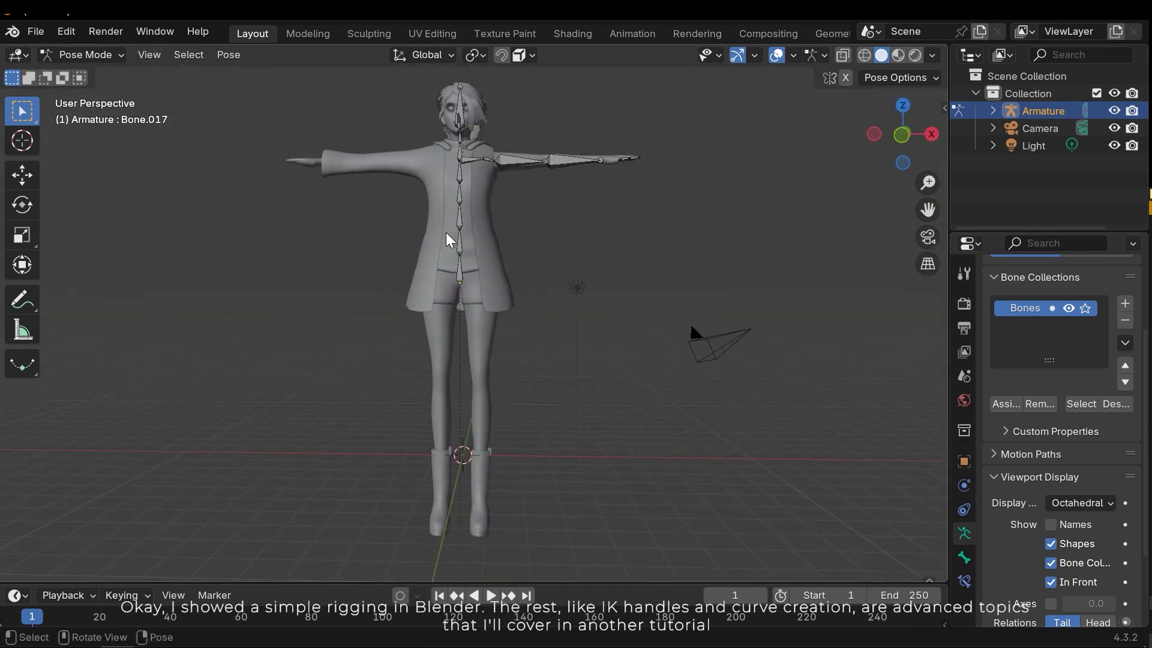
key(r)
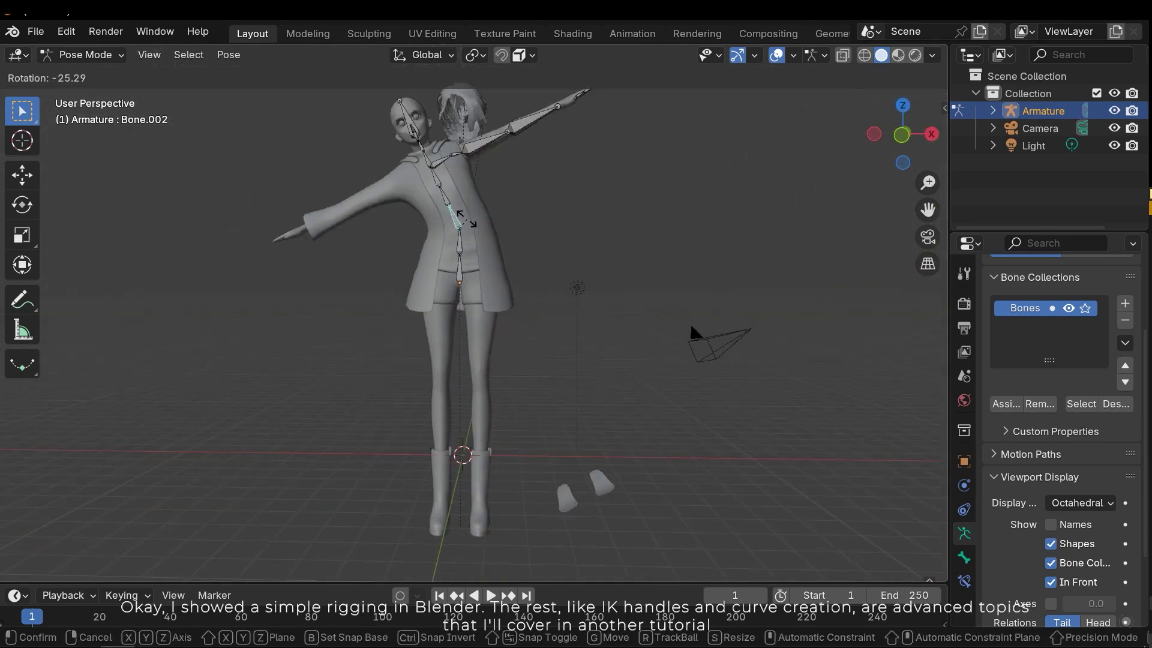